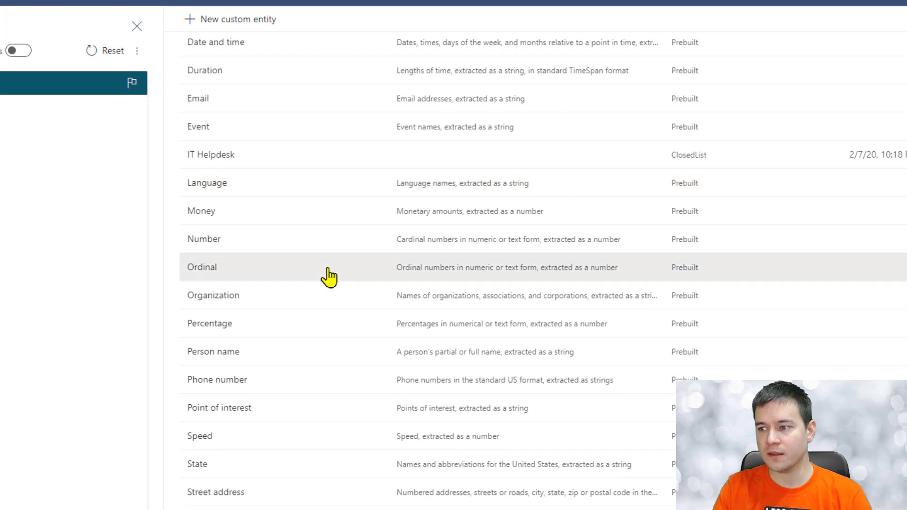
Step: Review the details of the Color and Age entities
{"action": "scroll", "coordinate": [328, 275], "scroll_direction": "up", "scroll_amount": 5}
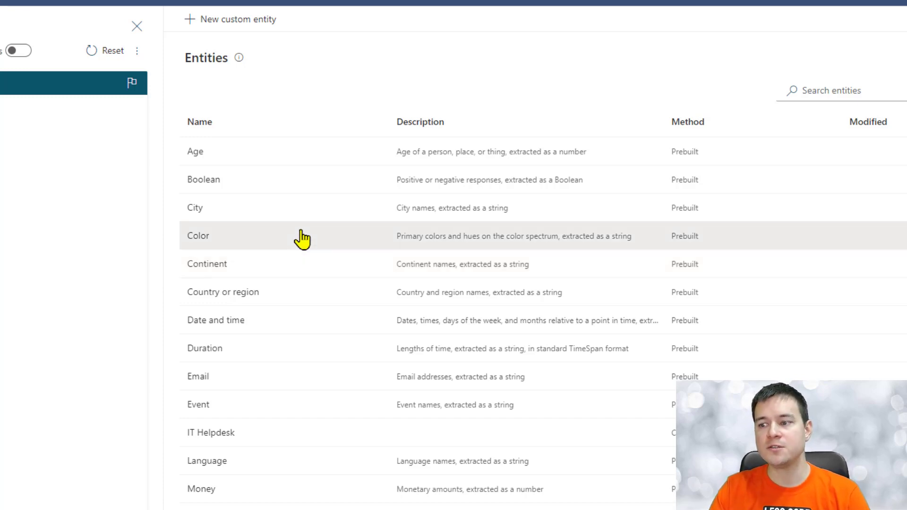
{"action": "left_click", "coordinate": [199, 236]}
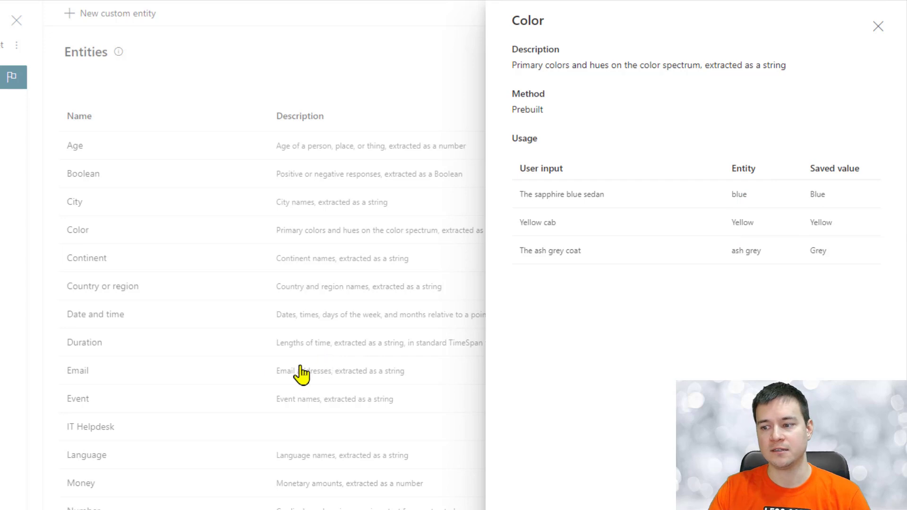
{"action": "left_click", "coordinate": [878, 27]}
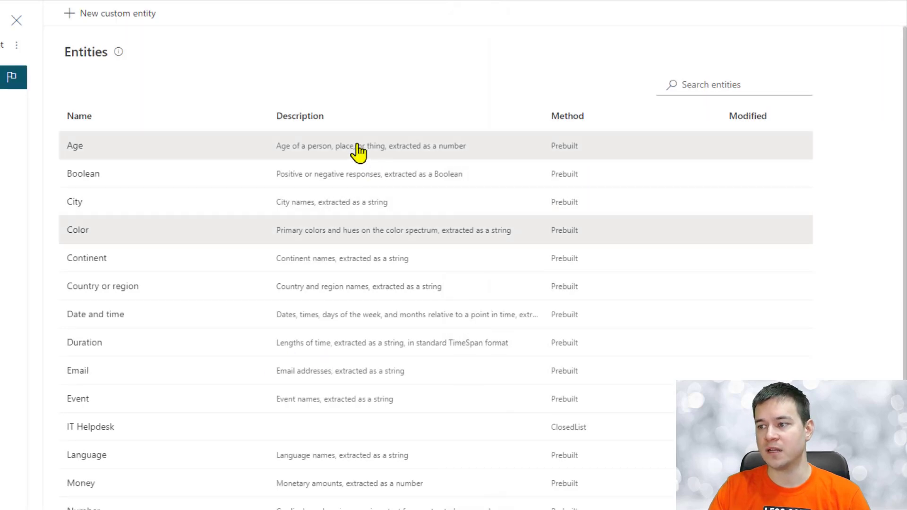
{"action": "left_click", "coordinate": [357, 149]}
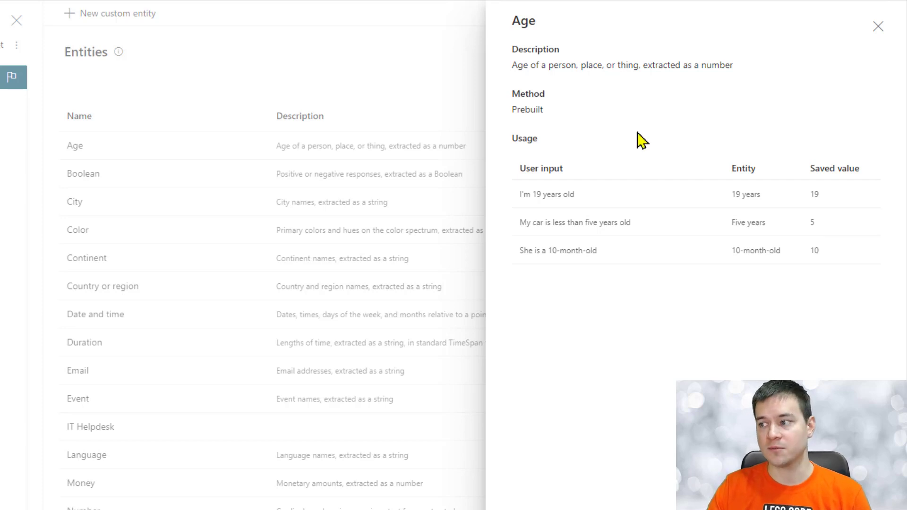
{"action": "left_click", "coordinate": [880, 25]}
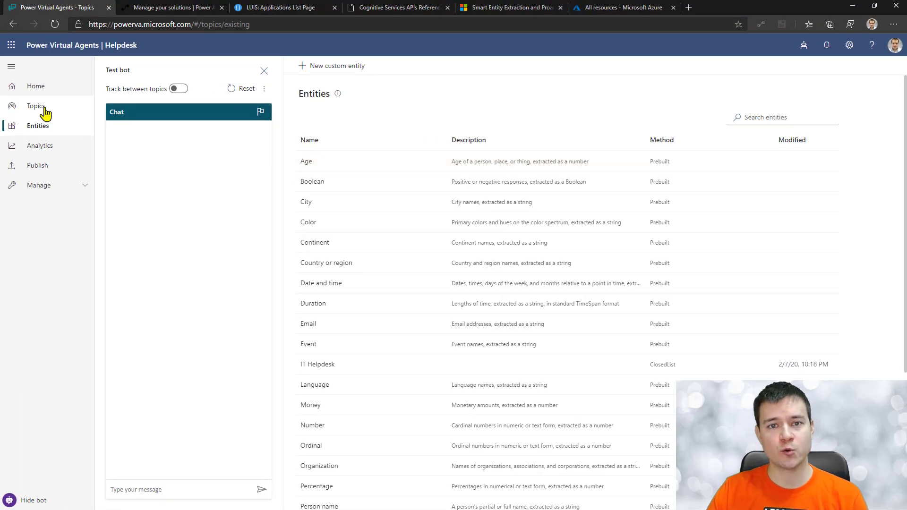
Step: Switch Helpdesk off and Helpdesk (Copy) (Copy) on, then open the copy's canvas
{"action": "left_click", "coordinate": [45, 112]}
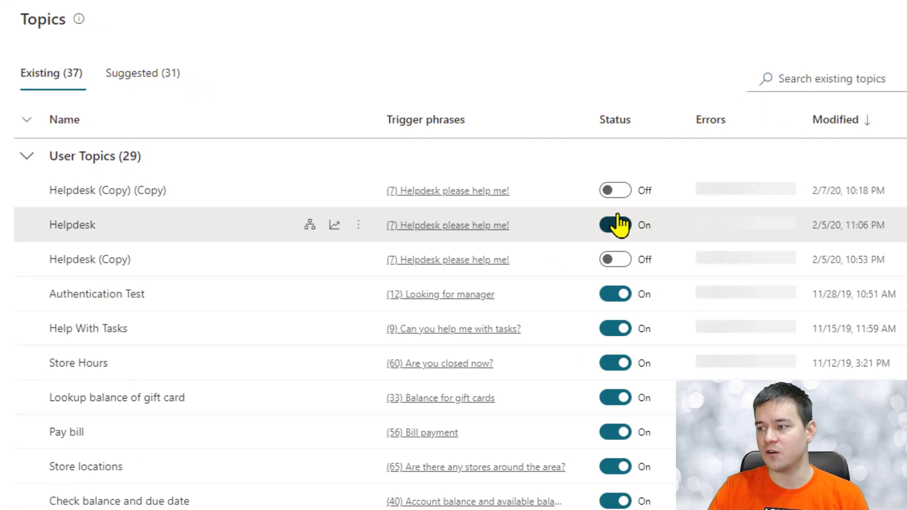
{"action": "left_click", "coordinate": [619, 225]}
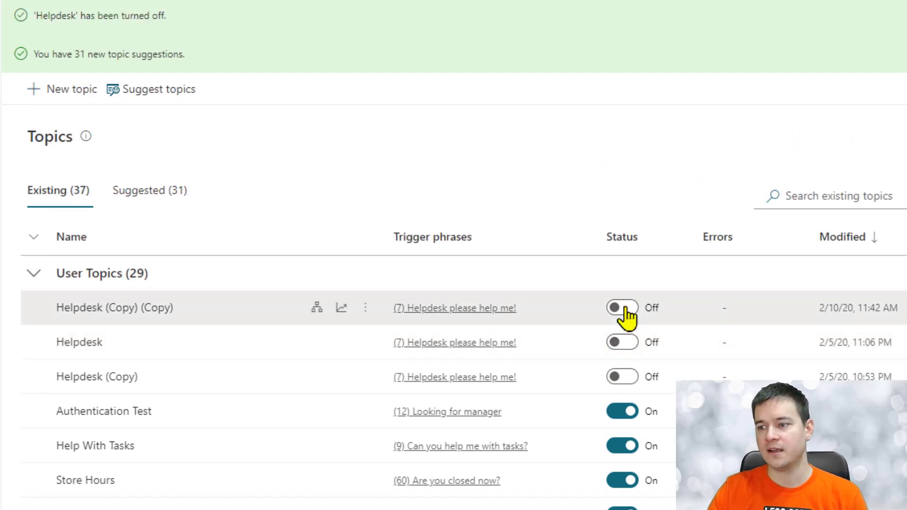
{"action": "left_click", "coordinate": [625, 308]}
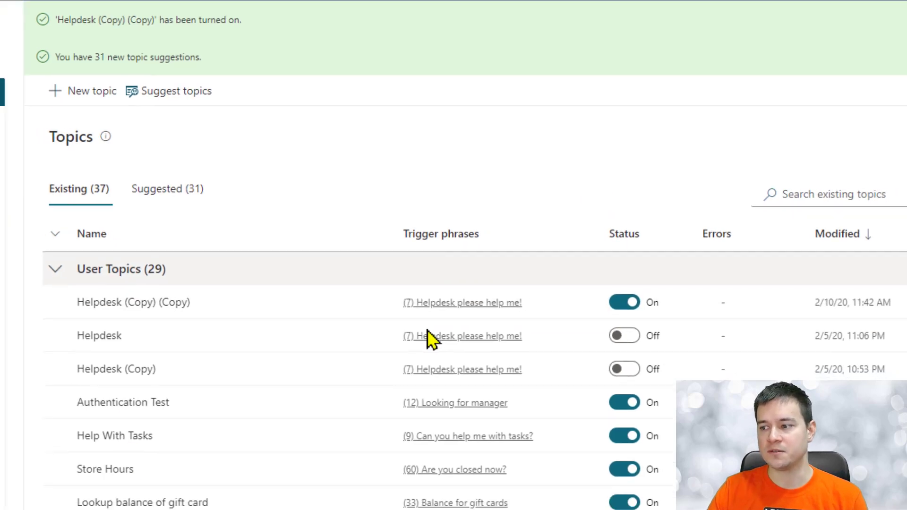
{"action": "left_click", "coordinate": [333, 305]}
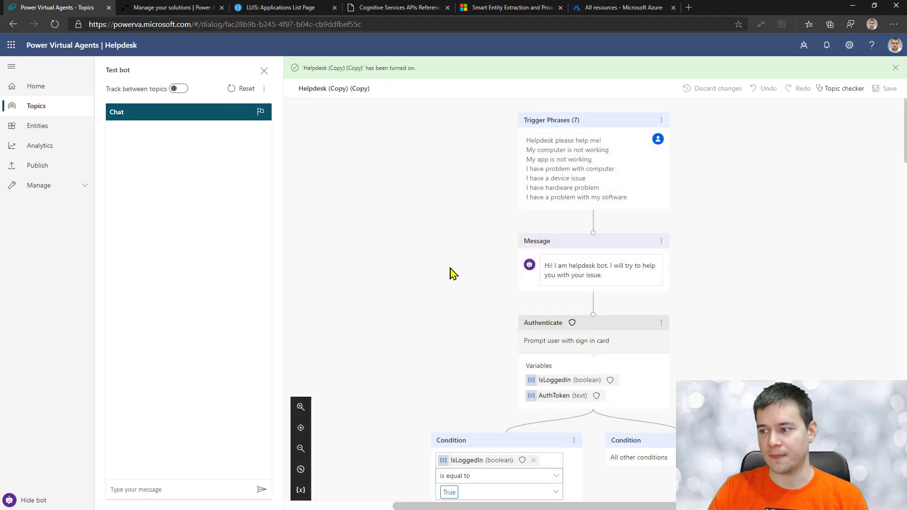
{"action": "scroll", "coordinate": [449, 265], "scroll_direction": "down", "scroll_amount": 5}
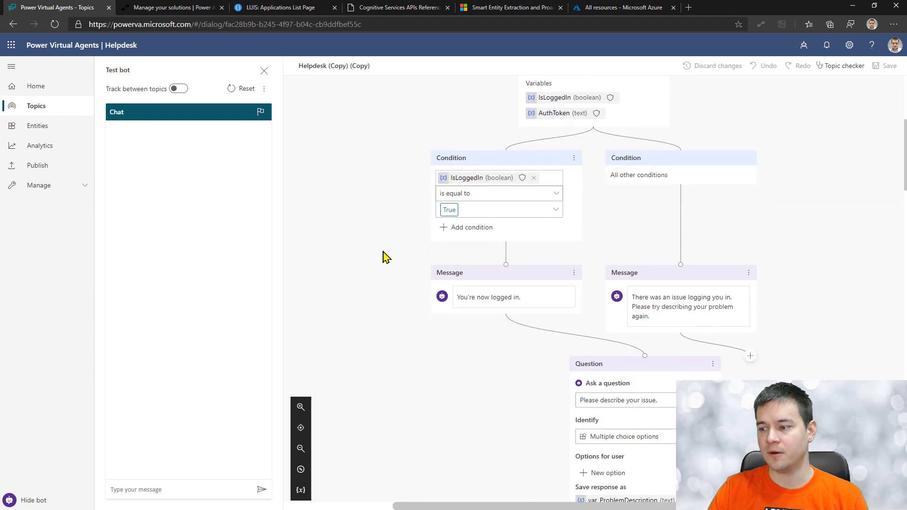
{"action": "scroll", "coordinate": [384, 258], "scroll_direction": "down", "scroll_amount": 3}
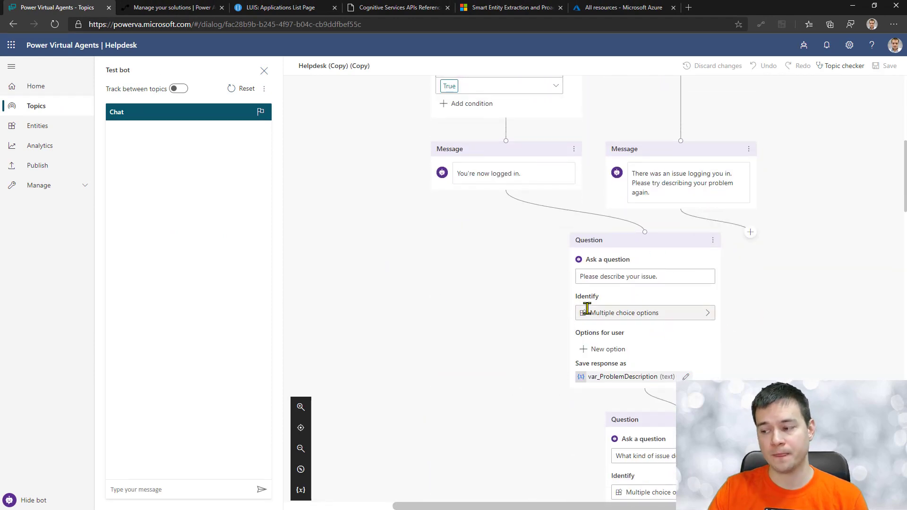
{"action": "scroll", "coordinate": [587, 309], "scroll_direction": "down", "scroll_amount": 5}
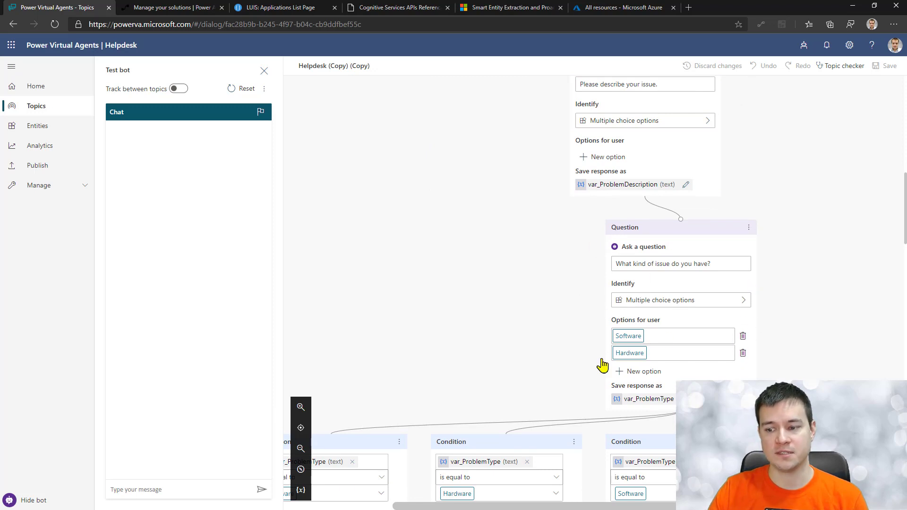
Step: Send 'Helpdesk! please help' to the test bot, log in, and copy the validation code
{"action": "left_click", "coordinate": [214, 485]}
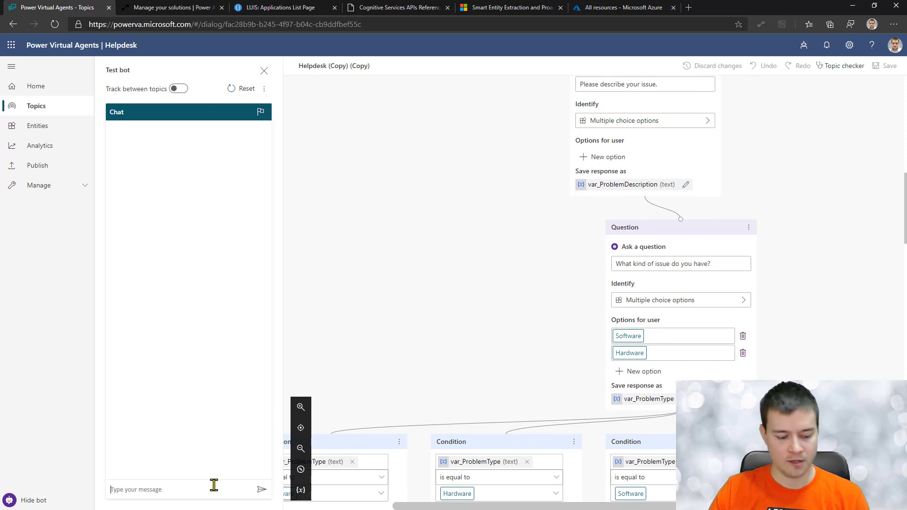
{"action": "type", "text": "Helpdesk! "}
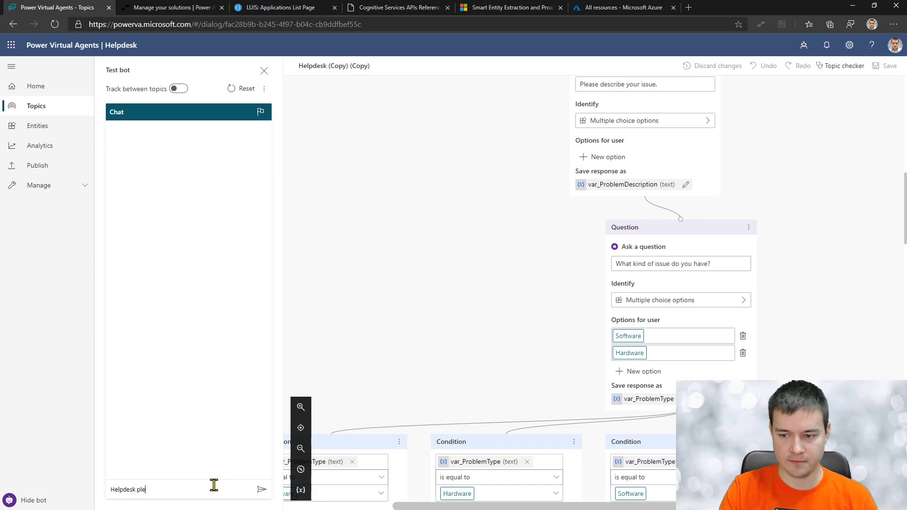
{"action": "type", "text": "please help"}
{"action": "key", "text": "Return"}
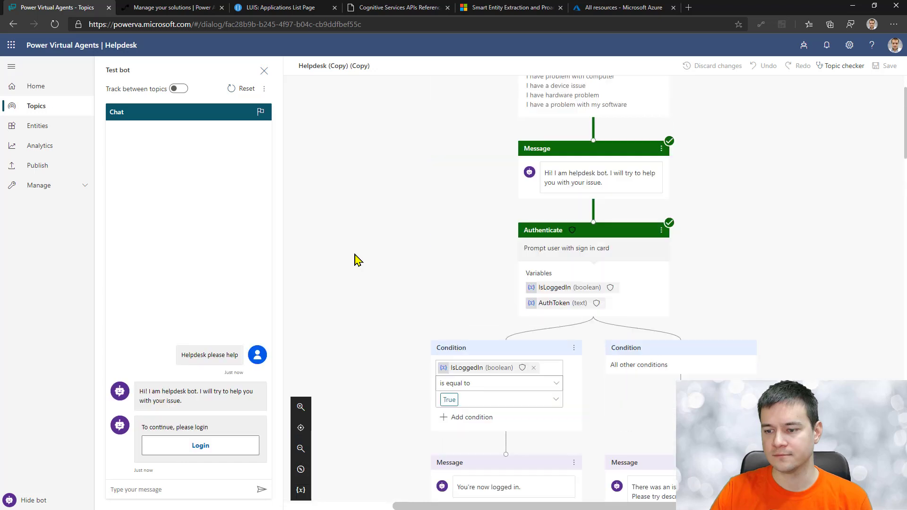
{"action": "left_click", "coordinate": [192, 448]}
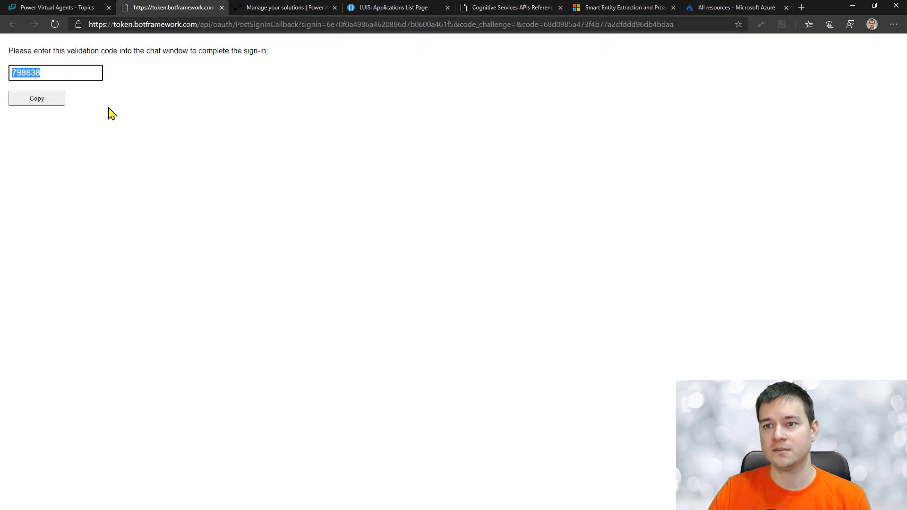
{"action": "left_click", "coordinate": [43, 100]}
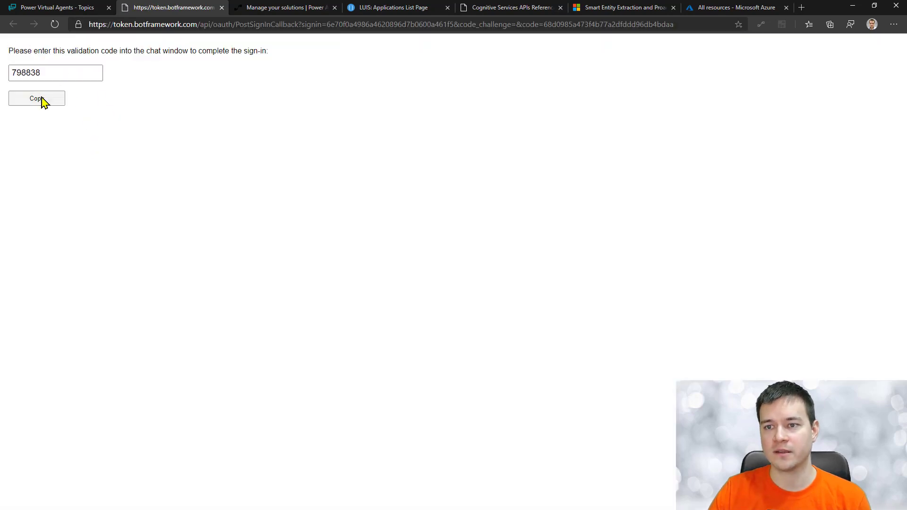
{"action": "left_click", "coordinate": [55, 9]}
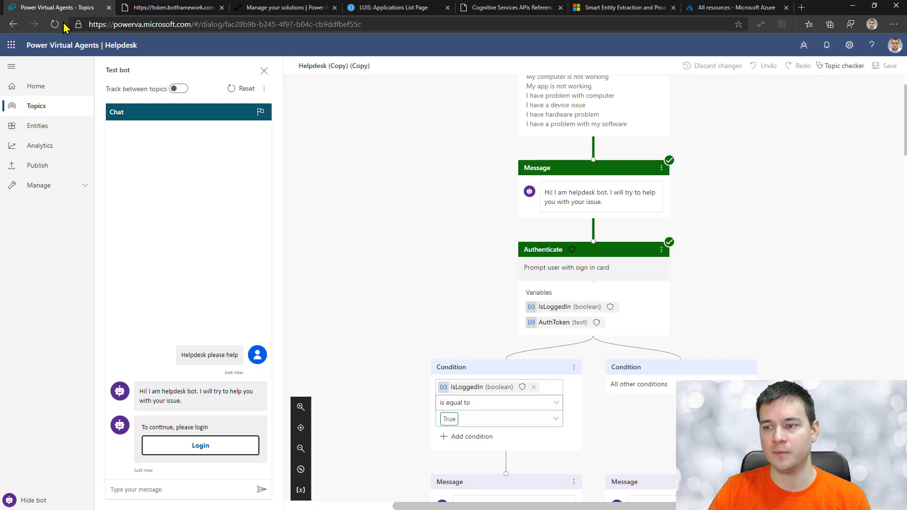
Step: Send the validation code, then report 'I have a problem with my phones battery'
{"action": "left_click", "coordinate": [158, 487]}
{"action": "key", "text": "ctrl+v"}
{"action": "key", "text": "Return"}
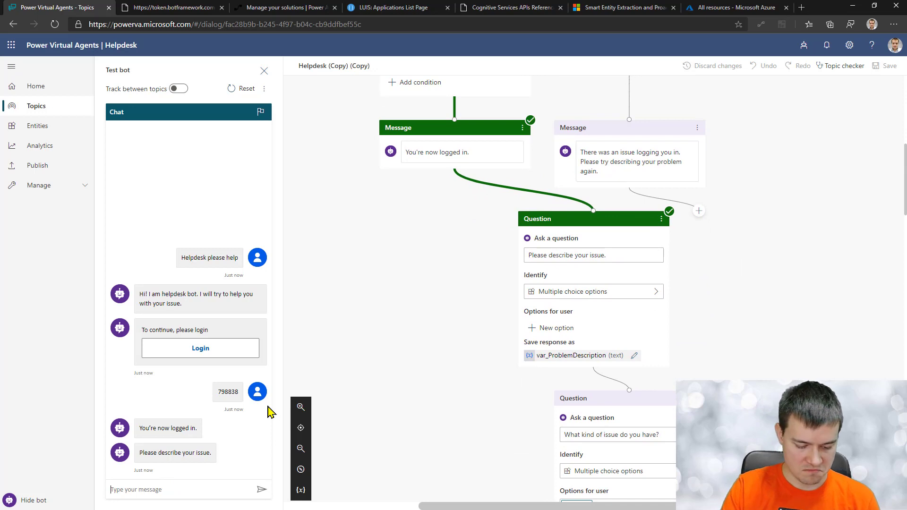
{"action": "type", "text": "I have a probl"}
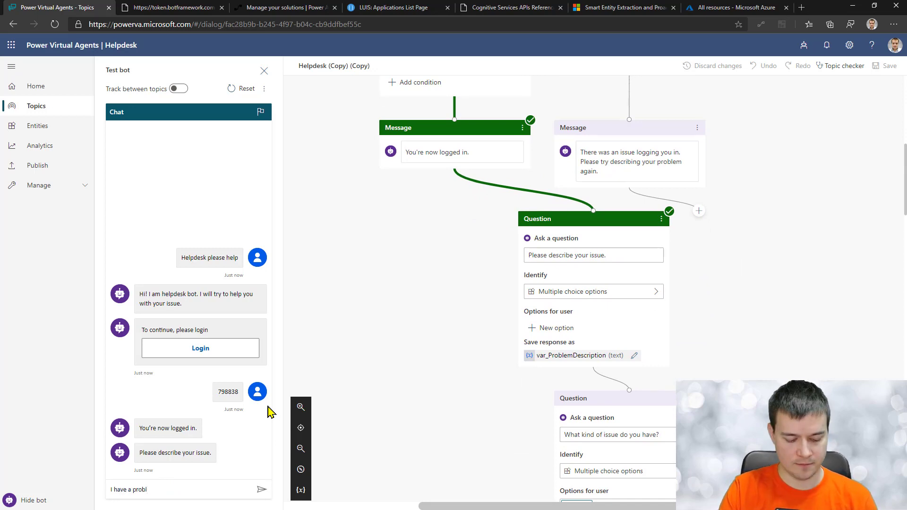
{"action": "type", "text": "em with my phones batt"}
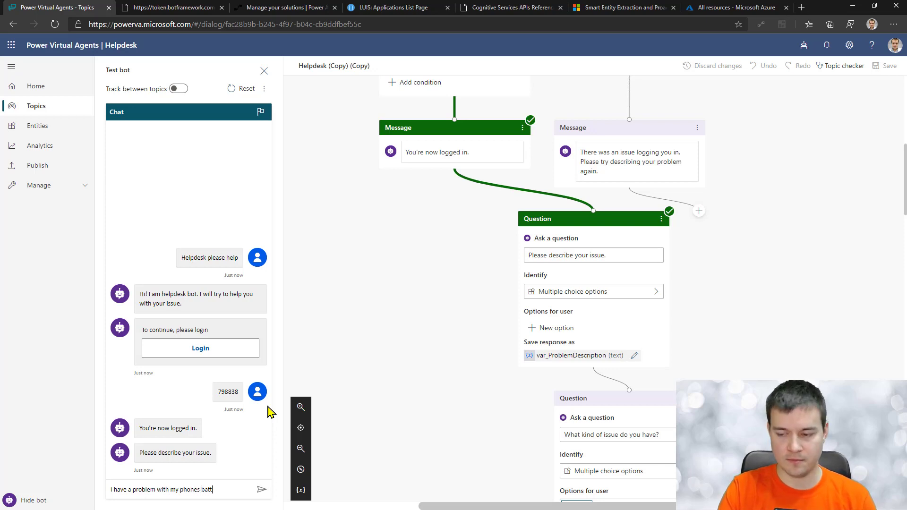
{"action": "type", "text": "ery"}
{"action": "key", "text": "Return"}
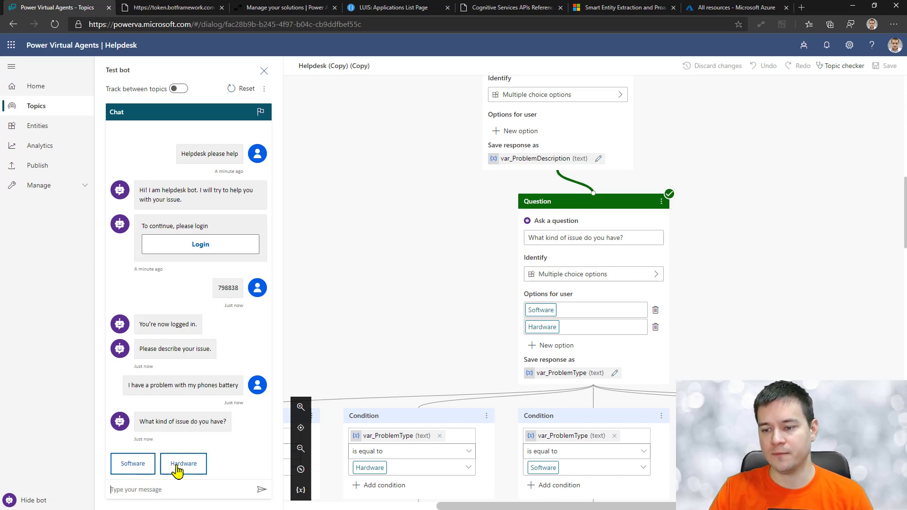
{"action": "left_click", "coordinate": [148, 490]}
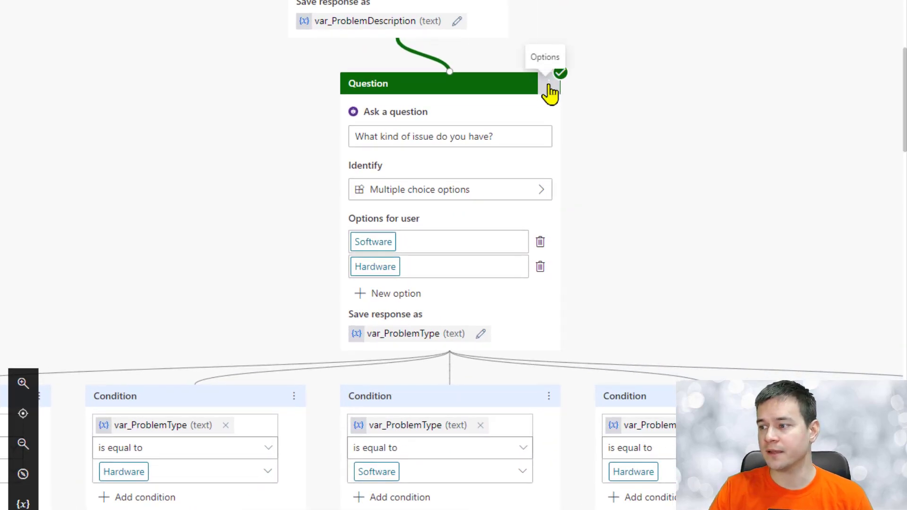
{"action": "left_click", "coordinate": [548, 85]}
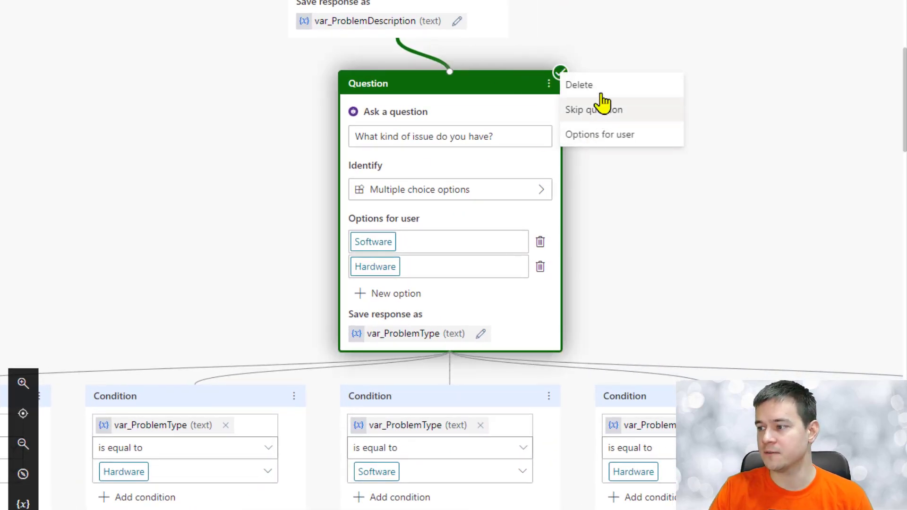
{"action": "left_click", "coordinate": [607, 137]}
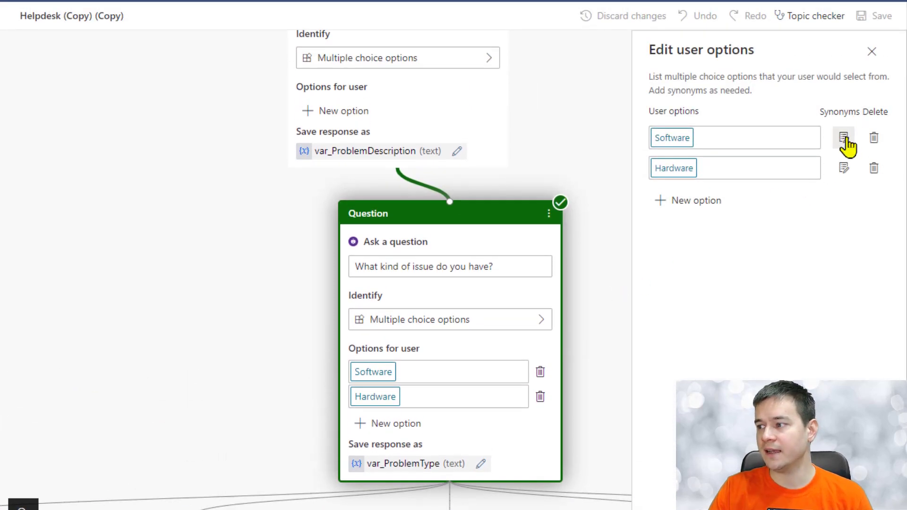
{"action": "left_click", "coordinate": [846, 138]}
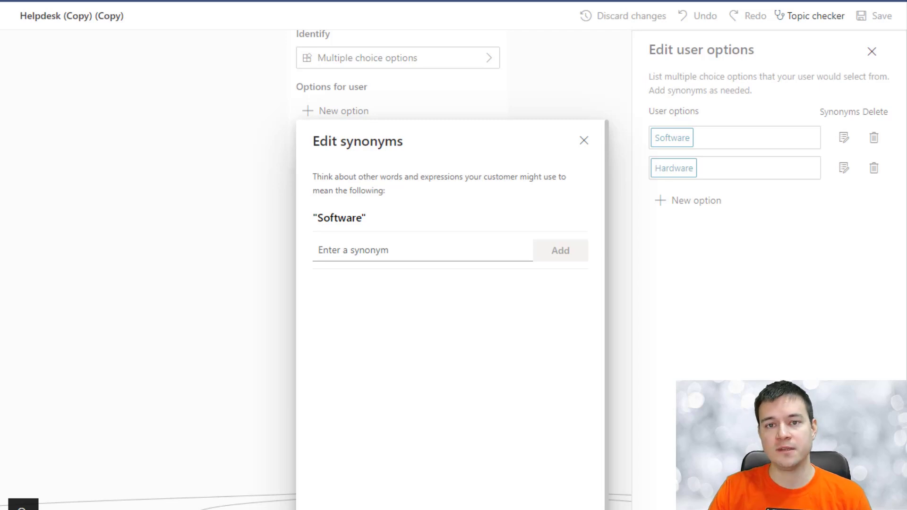
{"action": "key", "text": "Escape"}
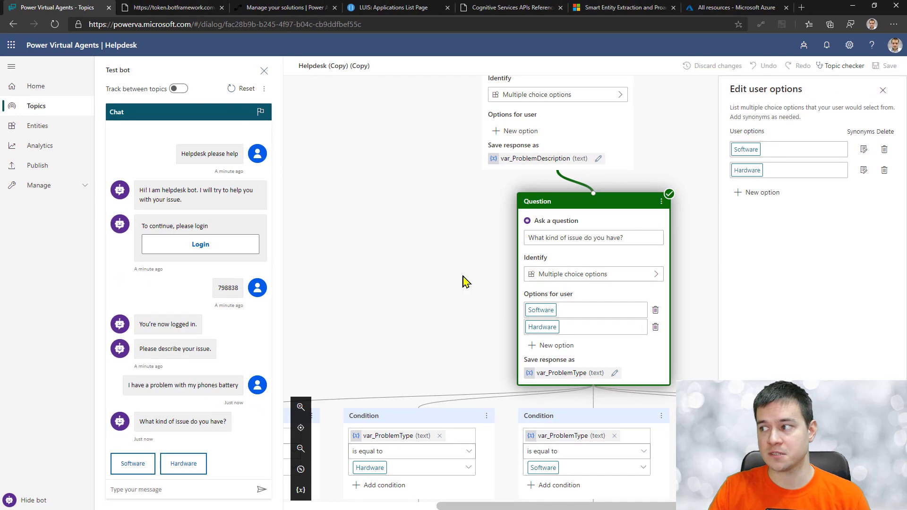
{"action": "left_click", "coordinate": [882, 91]}
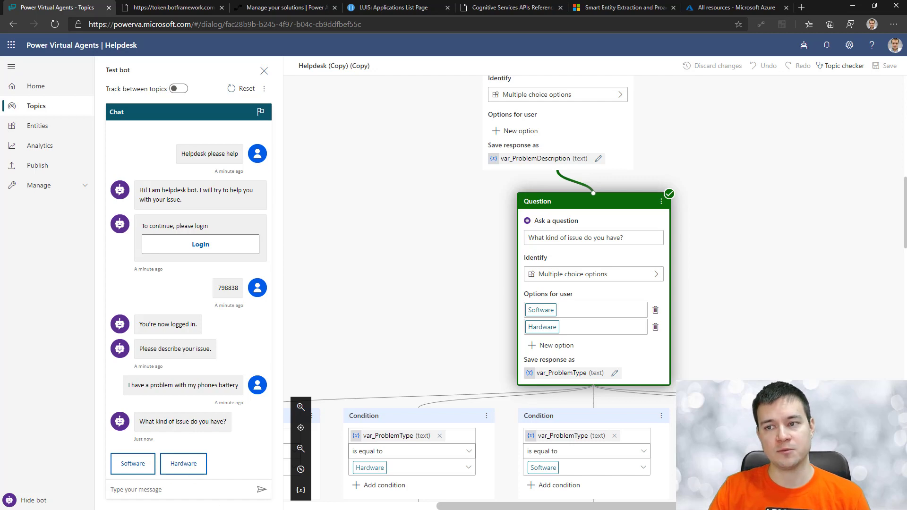
Step: Switch Helpdesk (Copy) (Copy) off and Helpdesk (Copy) on in the topic list
{"action": "left_click", "coordinate": [39, 111]}
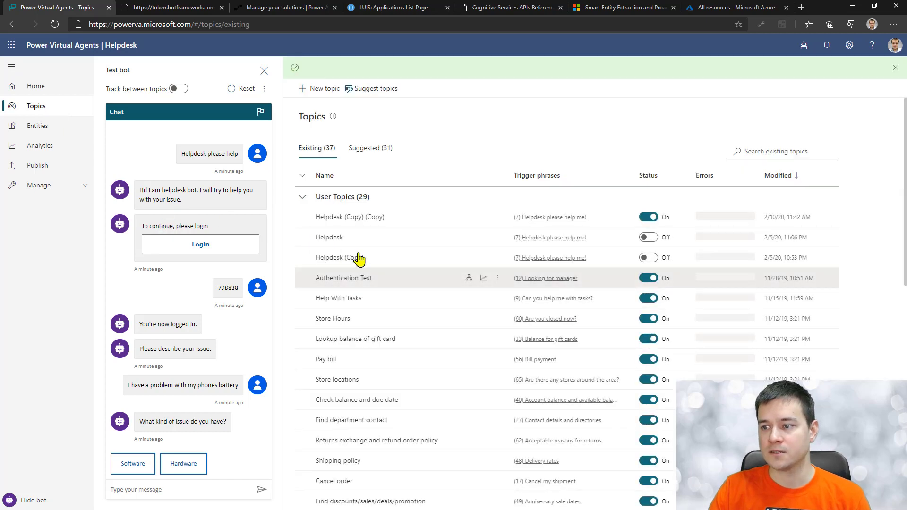
{"action": "left_click", "coordinate": [651, 218]}
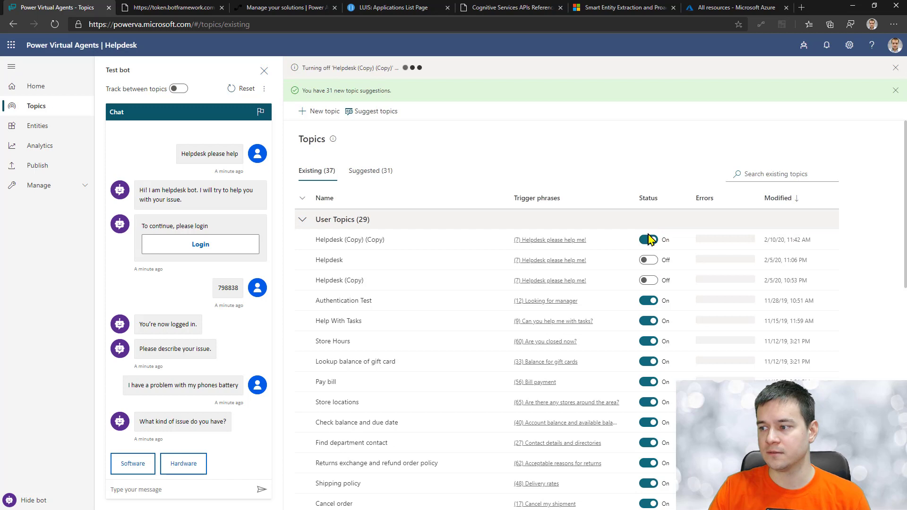
{"action": "left_click", "coordinate": [651, 280]}
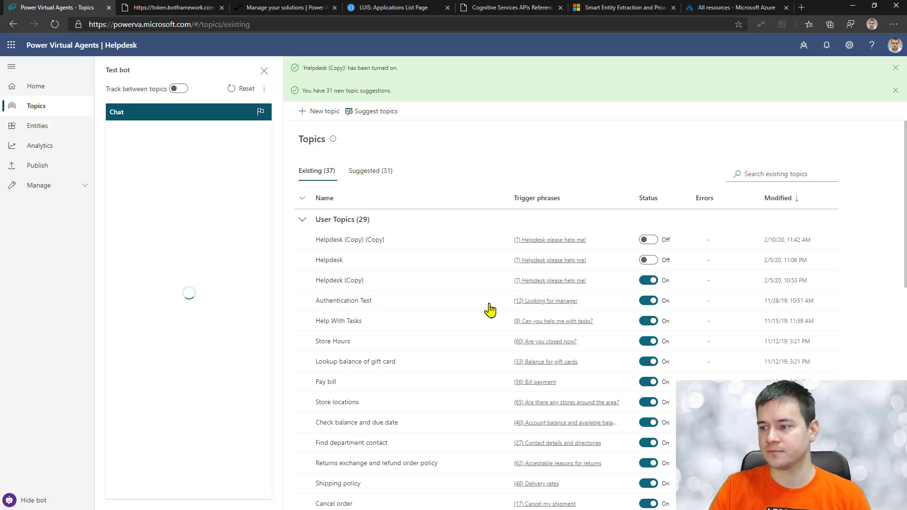
Step: Open the Helpdesk (Copy) canvas in a new tab and show the Entities page
{"action": "right_click", "coordinate": [469, 281]}
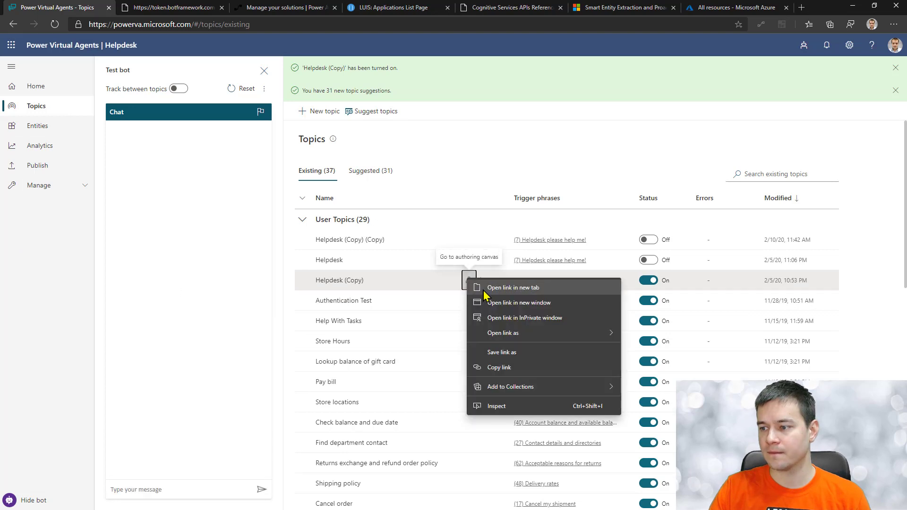
{"action": "left_click", "coordinate": [475, 287]}
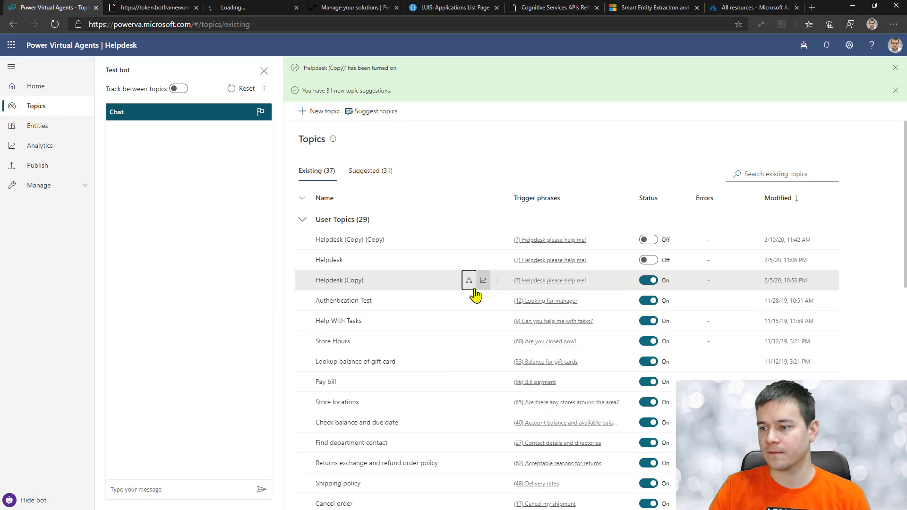
{"action": "left_click", "coordinate": [32, 128]}
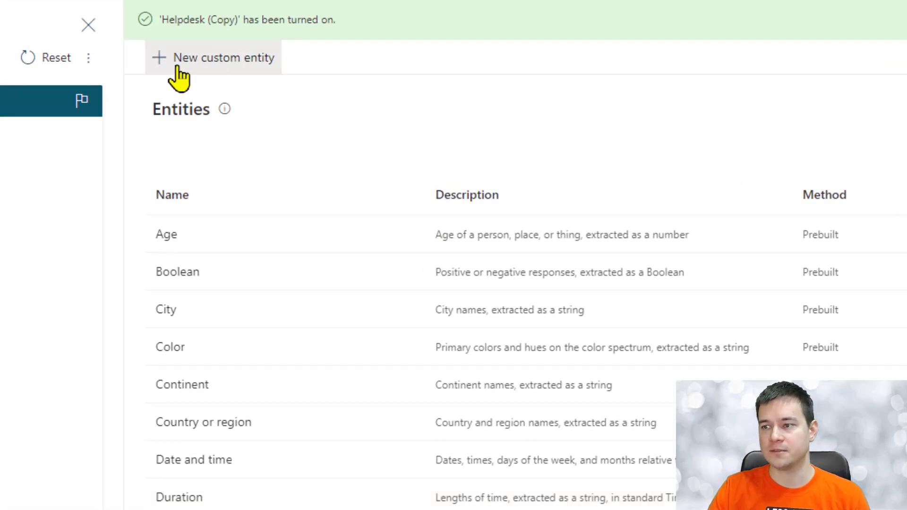
{"action": "left_click", "coordinate": [194, 66]}
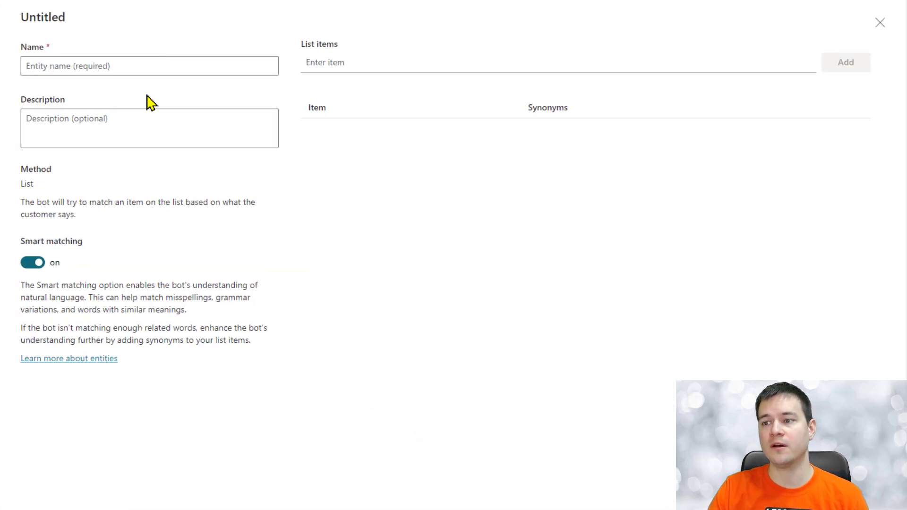
{"action": "left_click", "coordinate": [77, 63]}
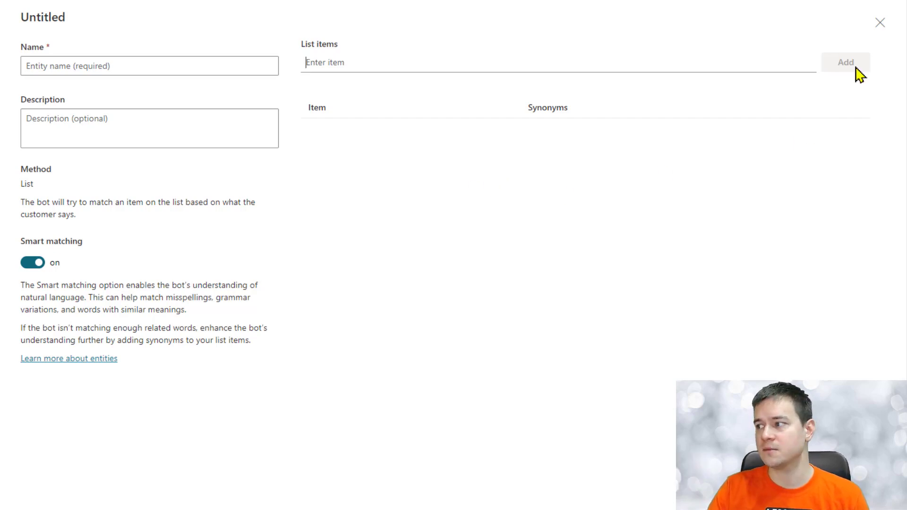
{"action": "left_click", "coordinate": [881, 22]}
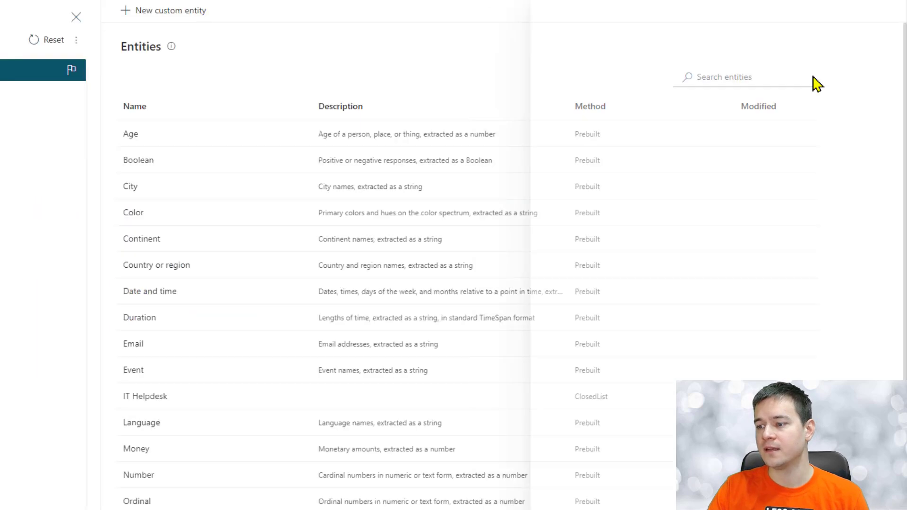
{"action": "left_click", "coordinate": [139, 399]}
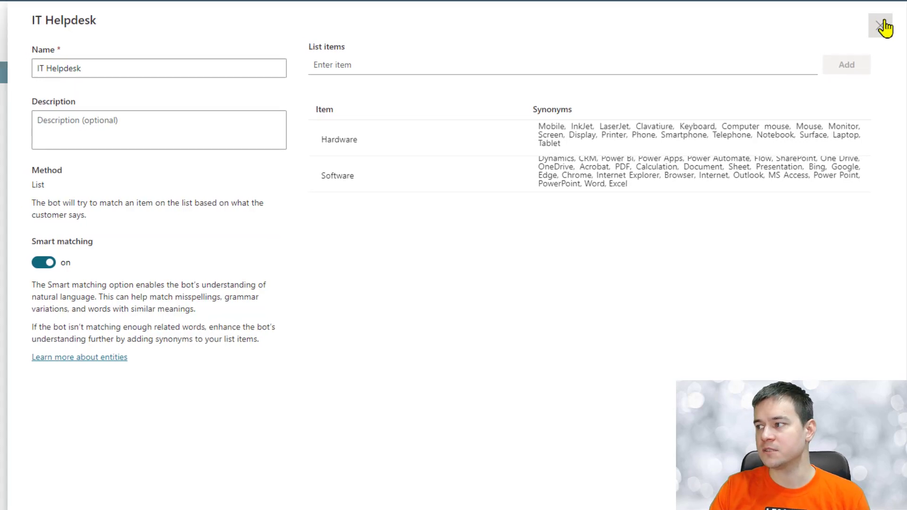
{"action": "left_click", "coordinate": [882, 26]}
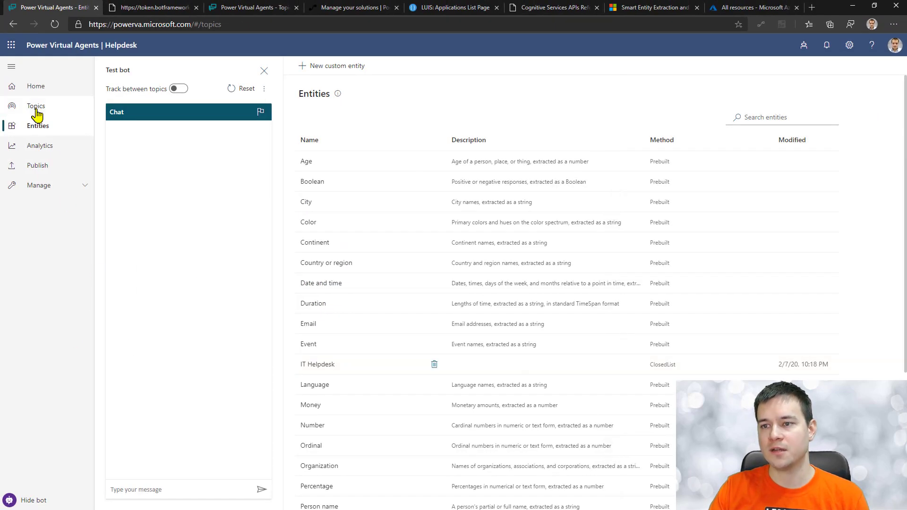
Step: Return to the Helpdesk (Copy) canvas and open the entity chooser on the issue-type question
{"action": "left_click", "coordinate": [37, 109]}
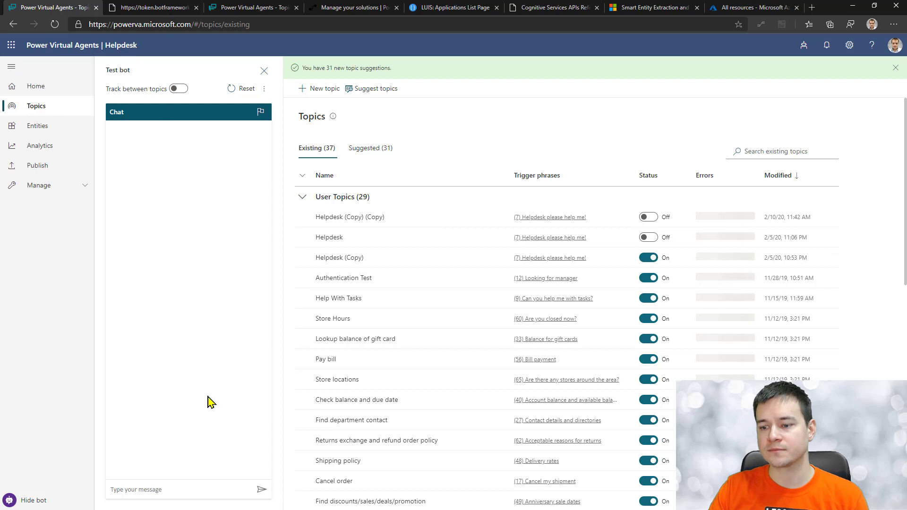
{"action": "left_click", "coordinate": [232, 8]}
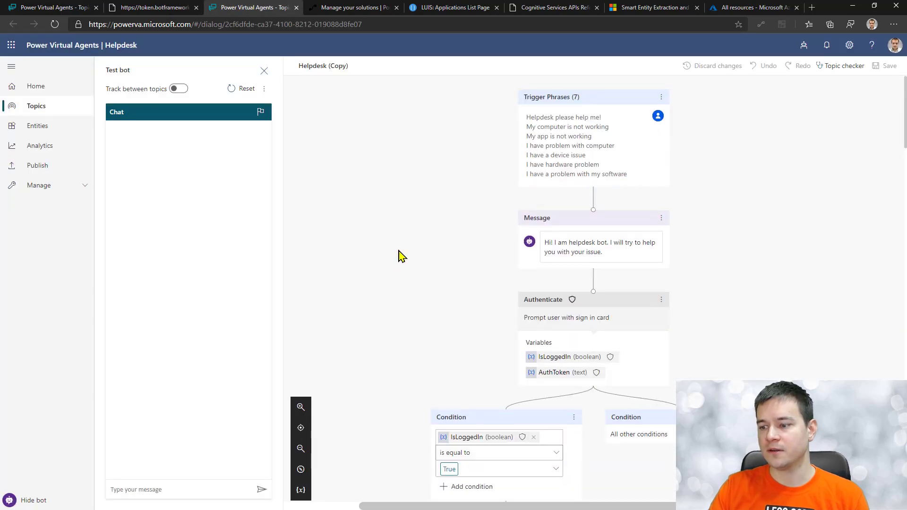
{"action": "scroll", "coordinate": [399, 256], "scroll_direction": "down", "scroll_amount": 15}
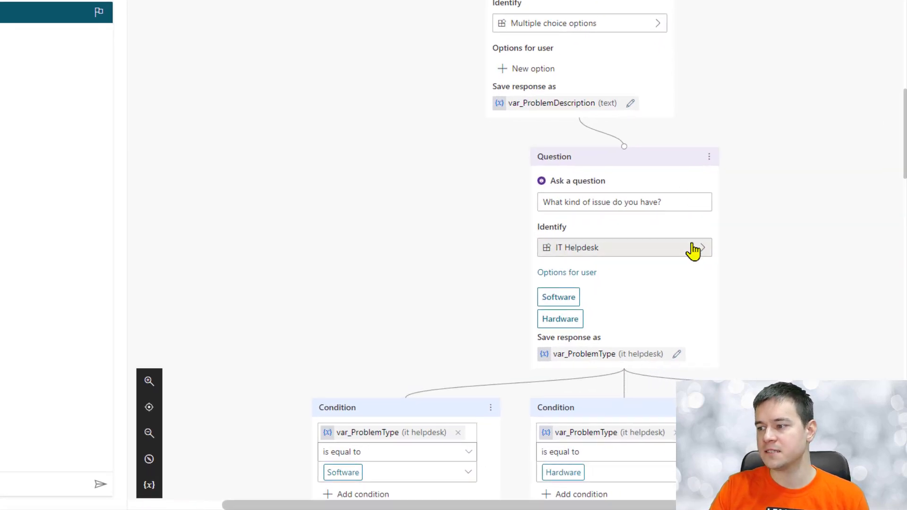
{"action": "left_click", "coordinate": [693, 250]}
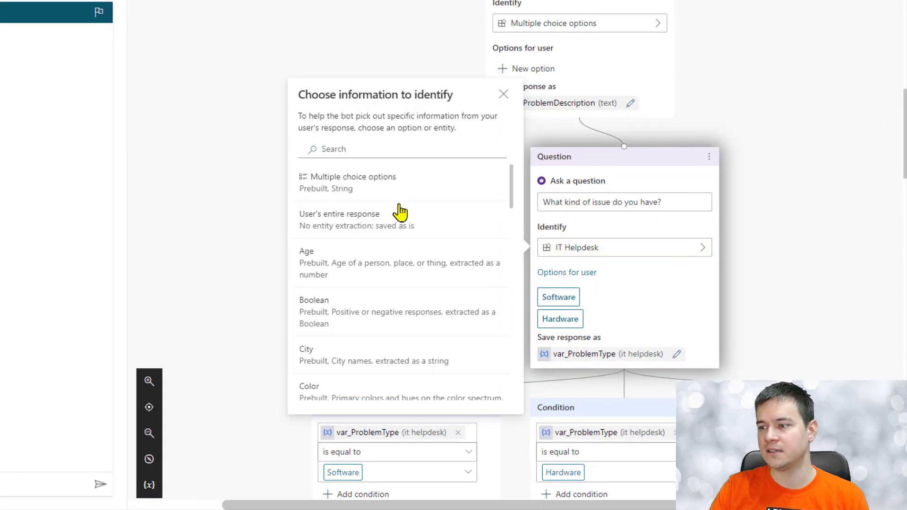
{"action": "scroll", "coordinate": [399, 217], "scroll_direction": "down", "scroll_amount": 2}
{"action": "scroll", "coordinate": [402, 232], "scroll_direction": "down", "scroll_amount": 6}
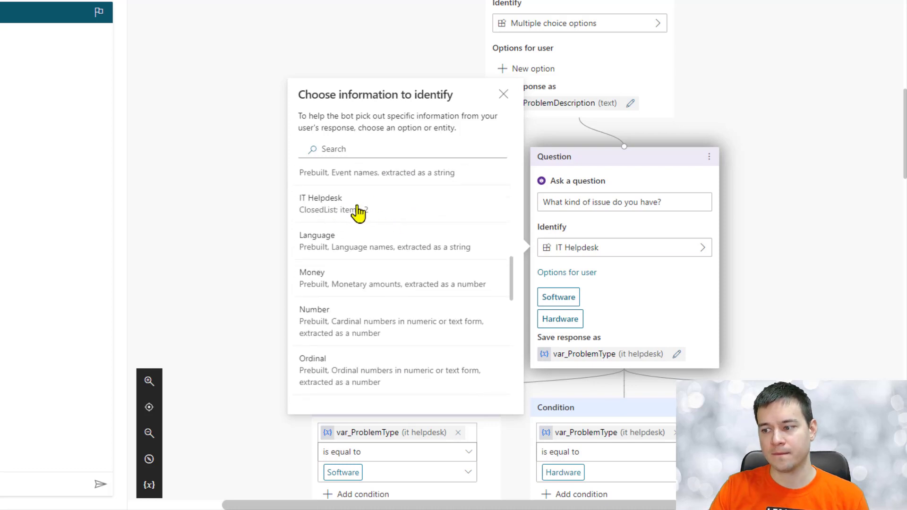
{"action": "scroll", "coordinate": [416, 302], "scroll_direction": "up", "scroll_amount": 3}
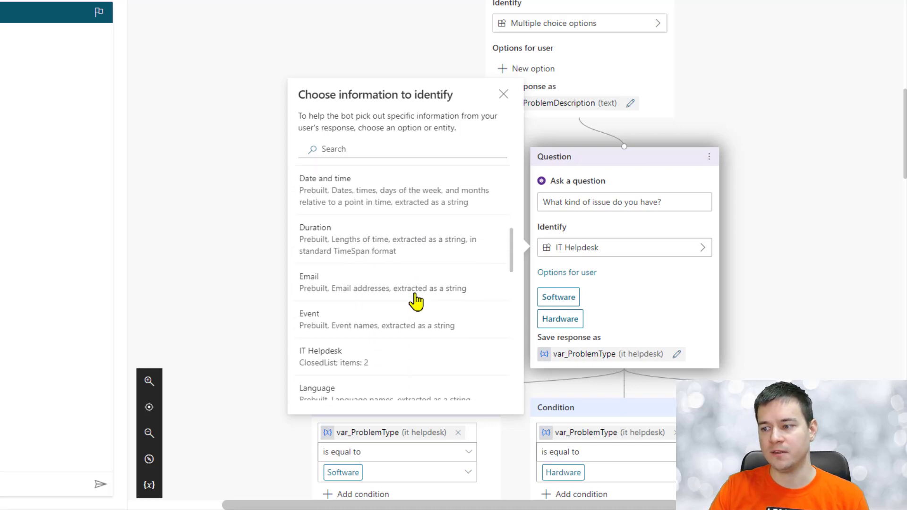
{"action": "scroll", "coordinate": [416, 301], "scroll_direction": "up", "scroll_amount": 1}
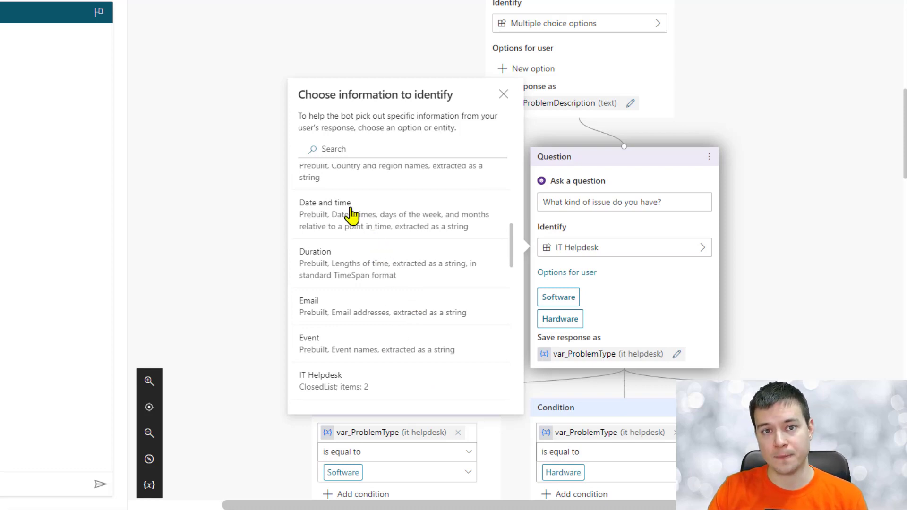
{"action": "scroll", "coordinate": [345, 340], "scroll_direction": "down", "scroll_amount": 3}
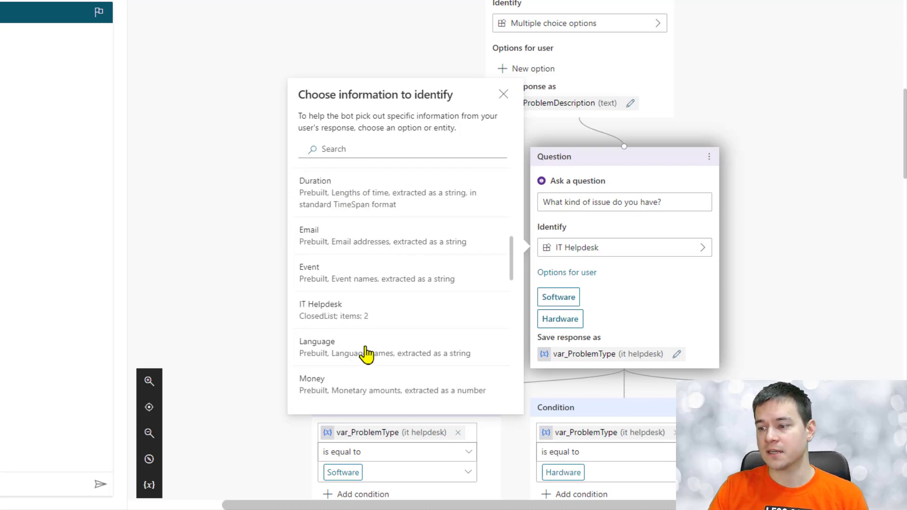
{"action": "left_click", "coordinate": [690, 310]}
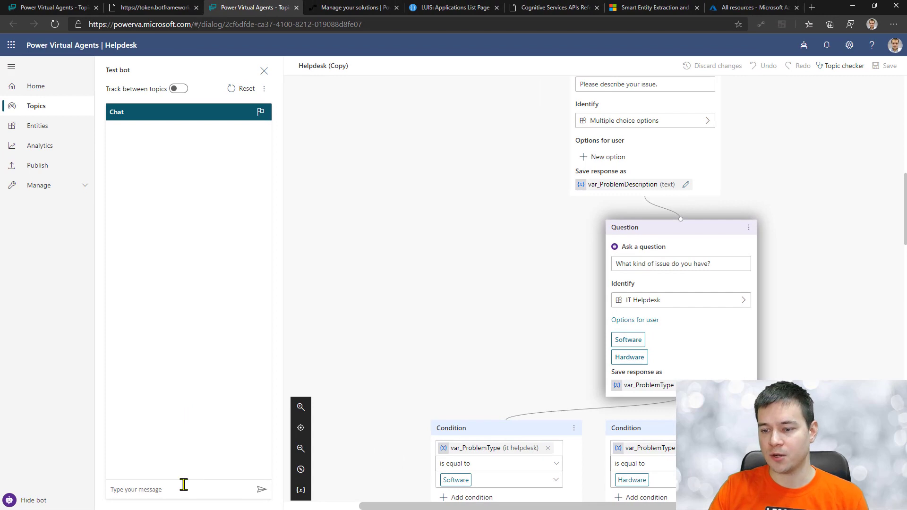
Step: Send 'Helpdesk please help', log in from the card, and copy the new validation code
{"action": "type", "text": "Helpdesk please"}
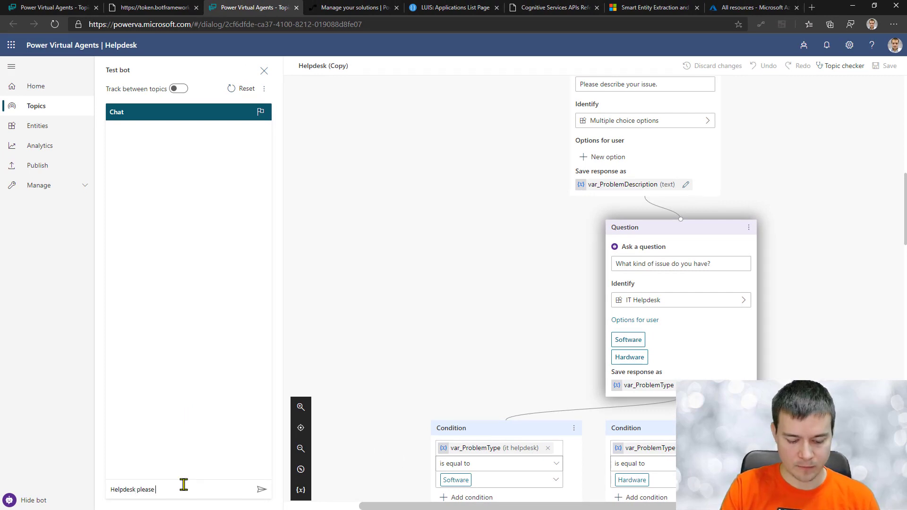
{"action": "type", "text": " help"}
{"action": "key", "text": "Return"}
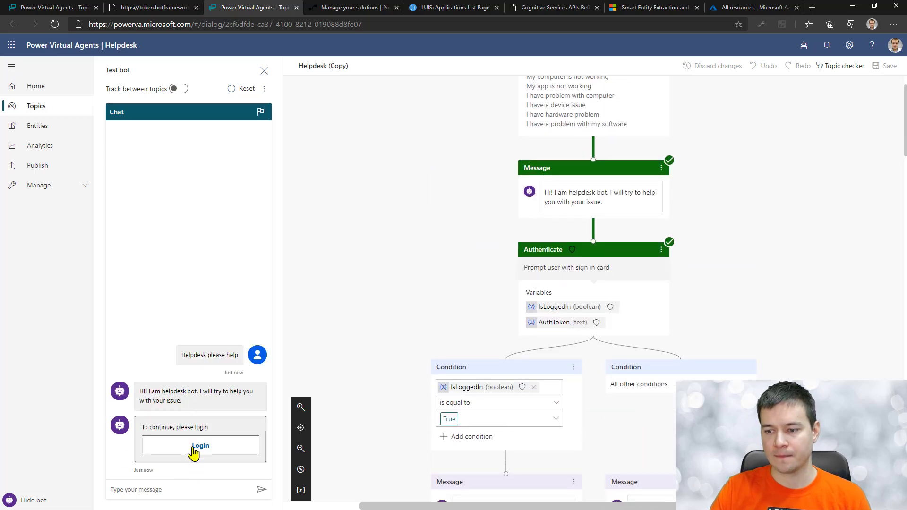
{"action": "left_click", "coordinate": [196, 449]}
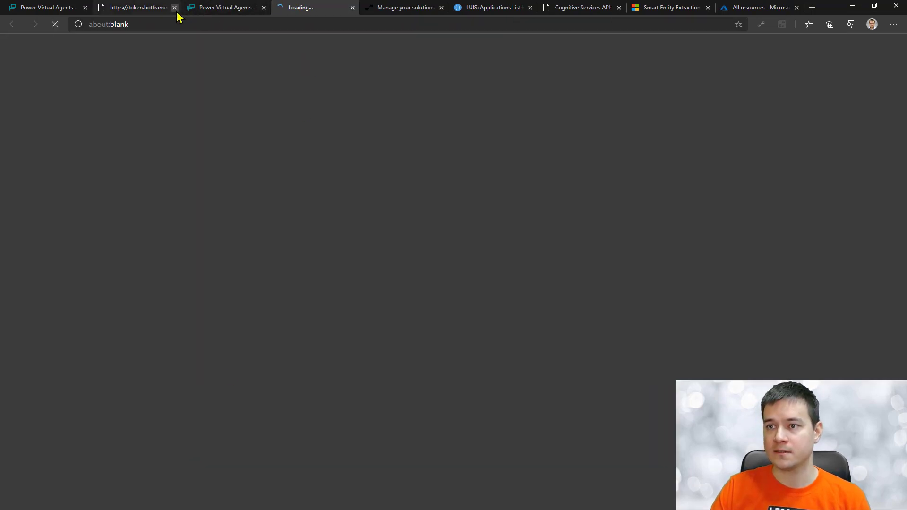
{"action": "left_click", "coordinate": [175, 8]}
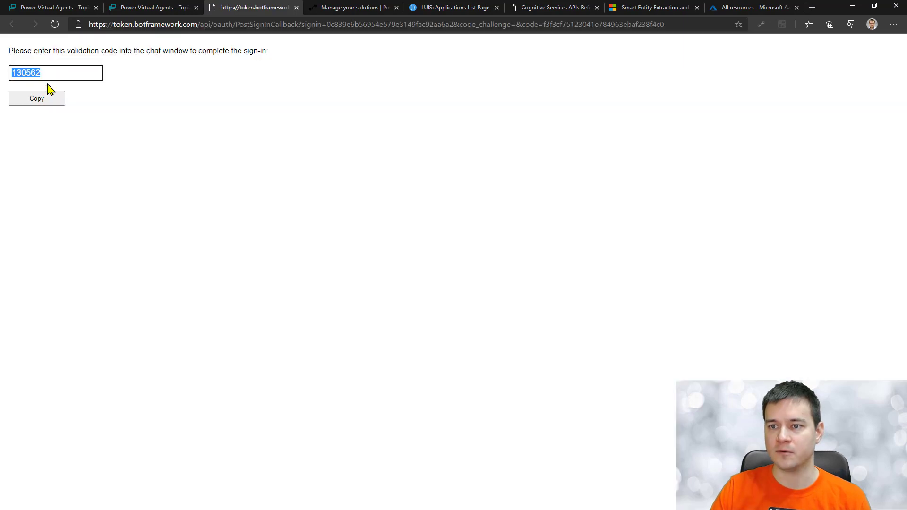
{"action": "left_click", "coordinate": [56, 93]}
{"action": "left_click", "coordinate": [152, 7]}
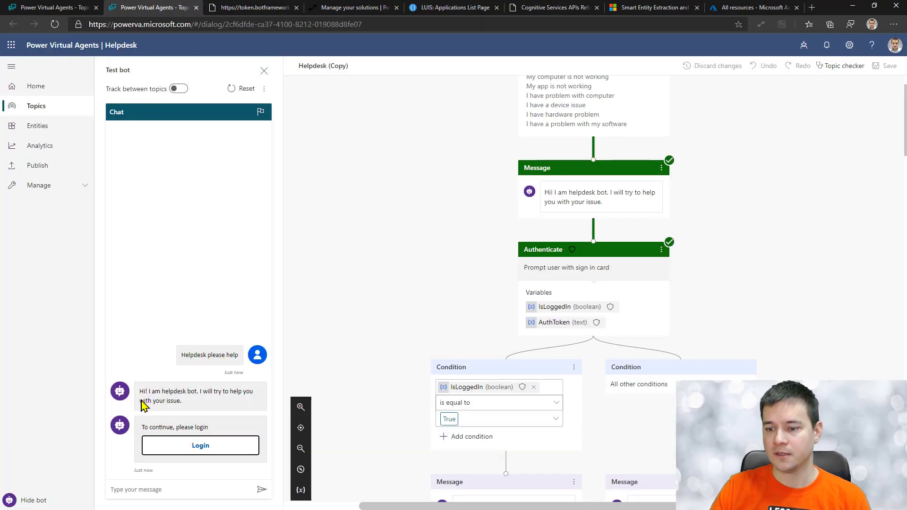
Step: Sign in with the pasted validation code, then send 'My laptops battery is dea'
{"action": "left_click", "coordinate": [155, 488]}
{"action": "key", "text": "ctrl+v"}
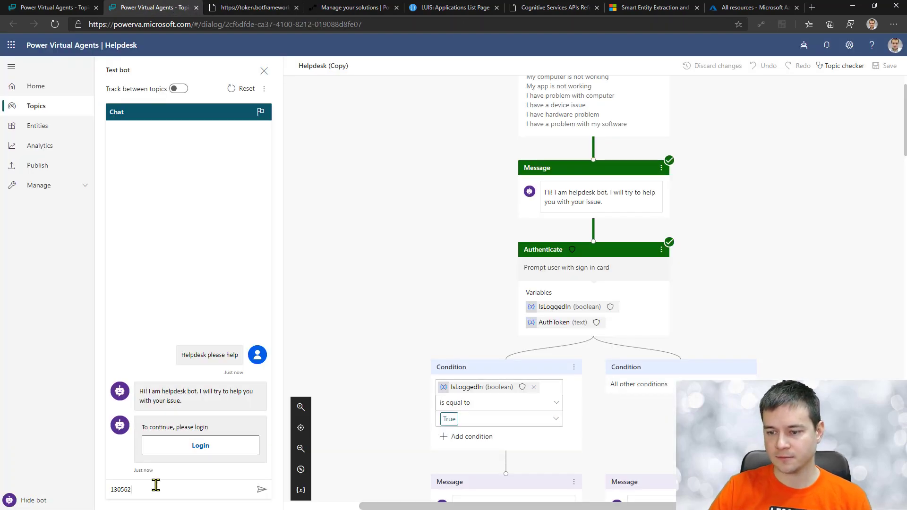
{"action": "key", "text": "Return"}
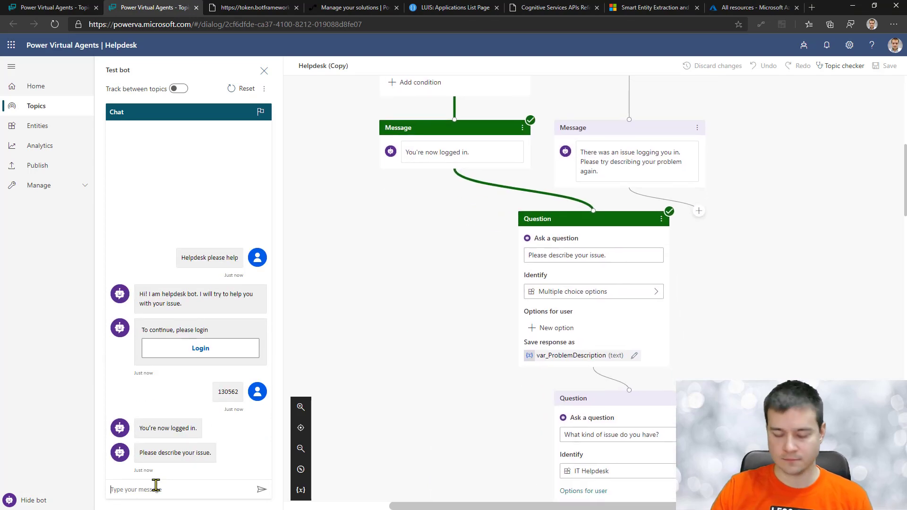
{"action": "type", "text": "My laptops batter"}
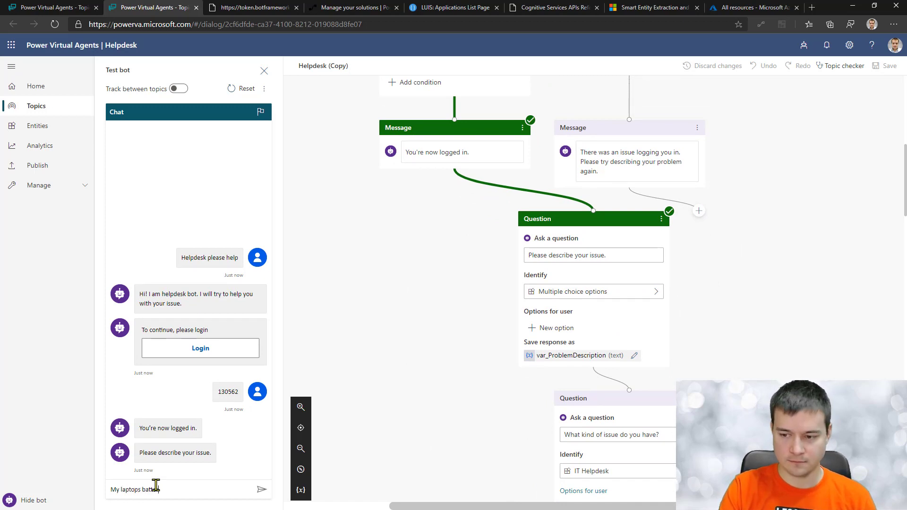
{"action": "type", "text": "y is dead"}
{"action": "key", "text": "Return"}
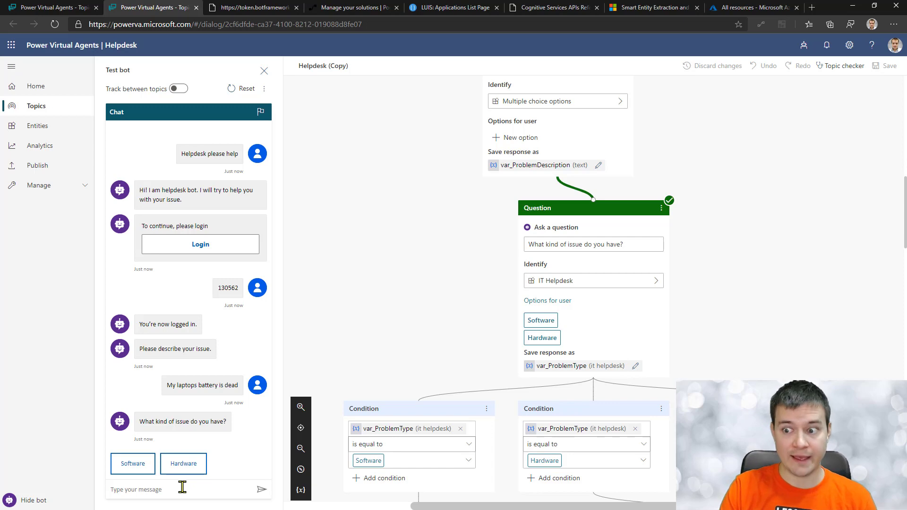
Step: Send 'My laptops battery is dead', 'Issues with battery', then 'Battery is a problem'
{"action": "type", "text": "My laptop"}
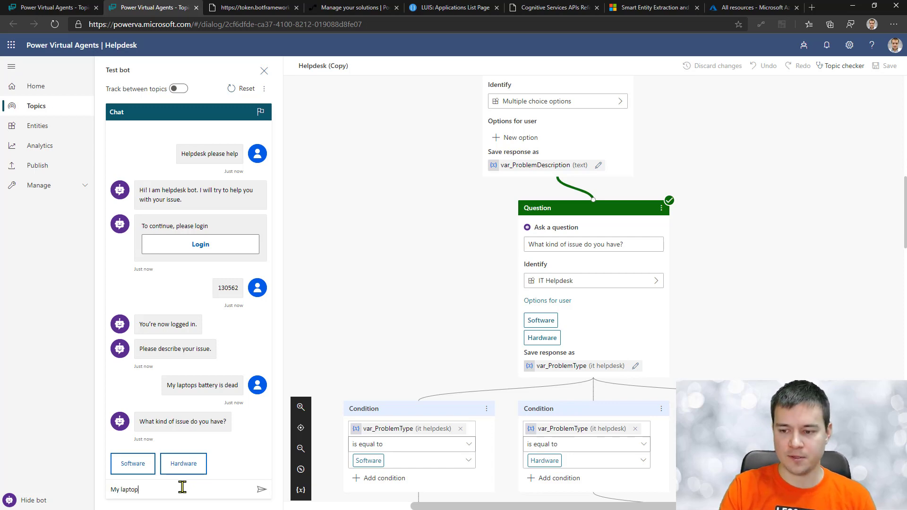
{"action": "type", "text": "s battery "}
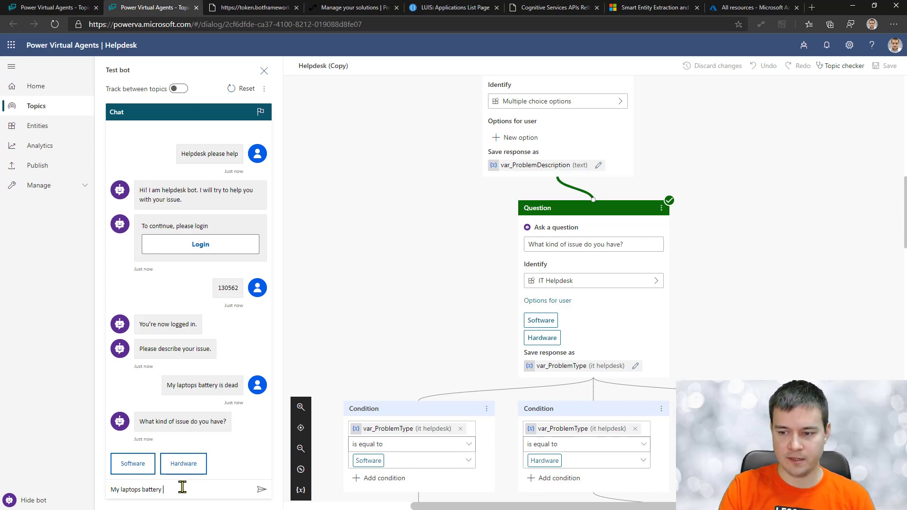
{"action": "type", "text": "is dead"}
{"action": "key", "text": "Return"}
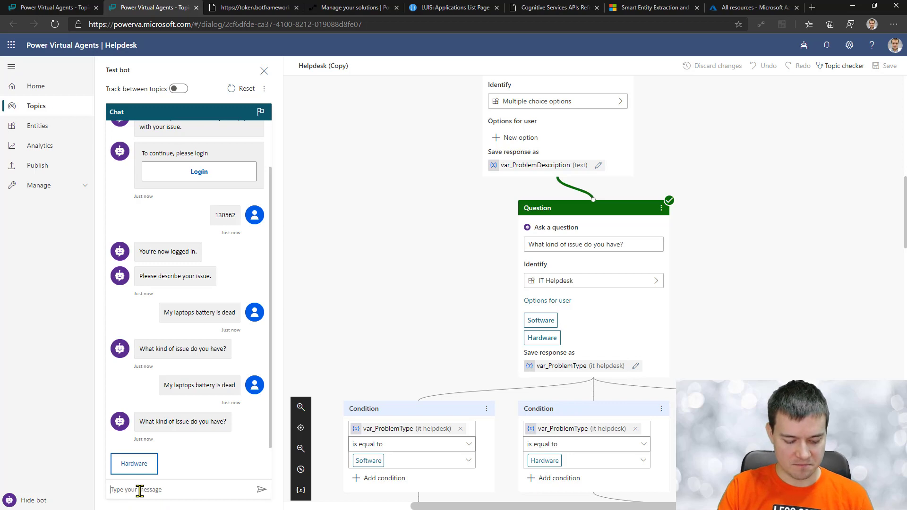
{"action": "type", "text": "Issues"}
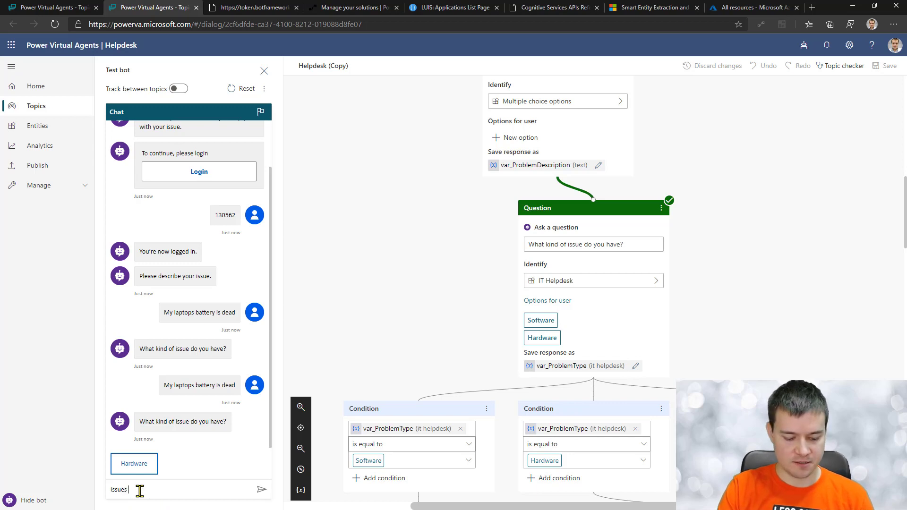
{"action": "type", "text": " with battery"}
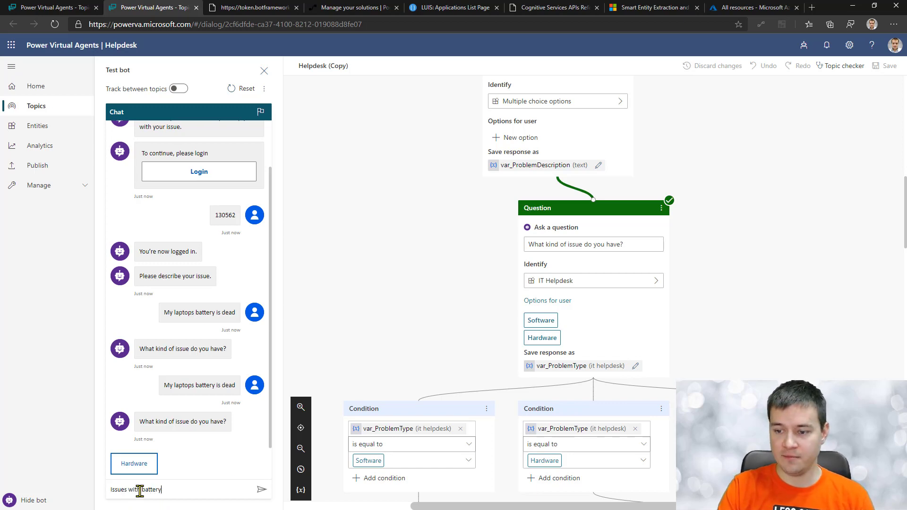
{"action": "key", "text": "Return"}
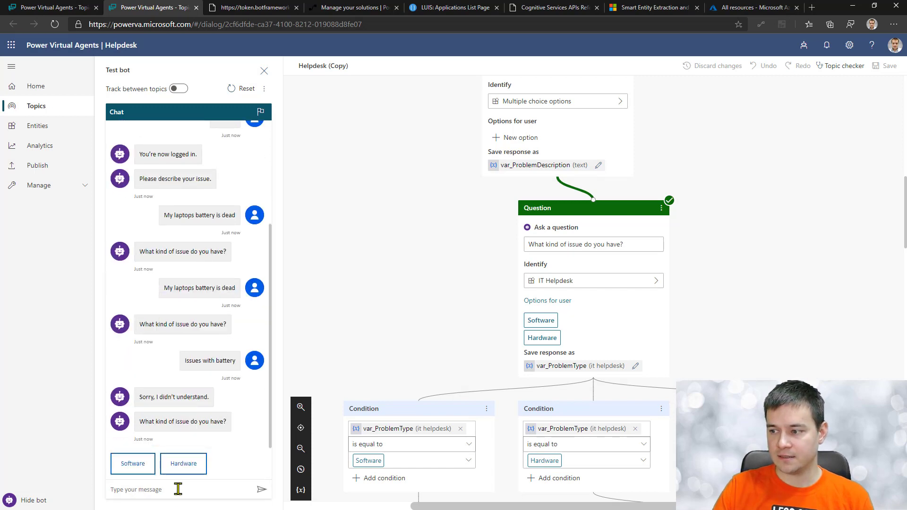
{"action": "type", "text": "Batte"}
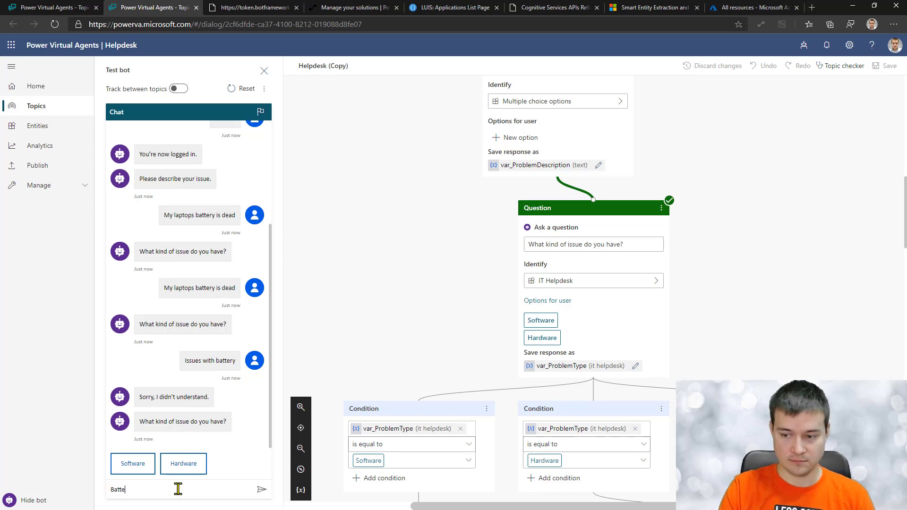
{"action": "type", "text": "ry is a proble"}
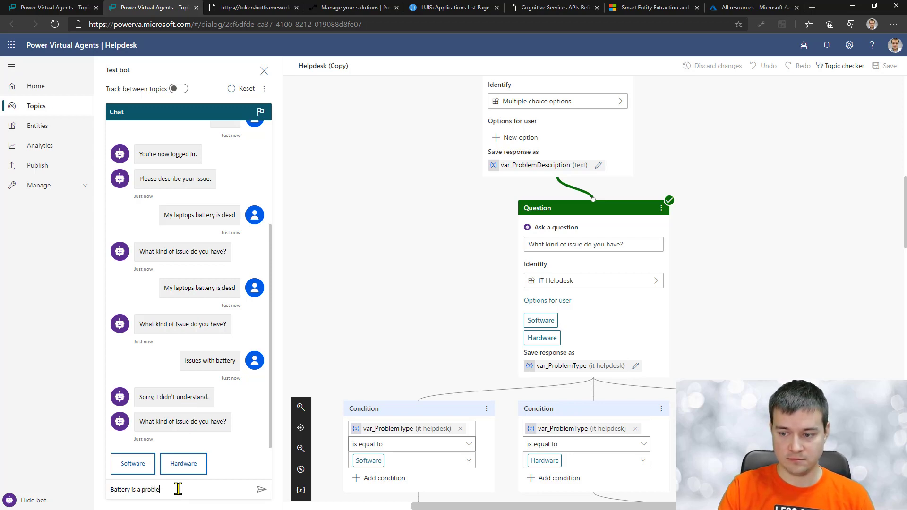
{"action": "type", "text": "m"}
{"action": "key", "text": "Return"}
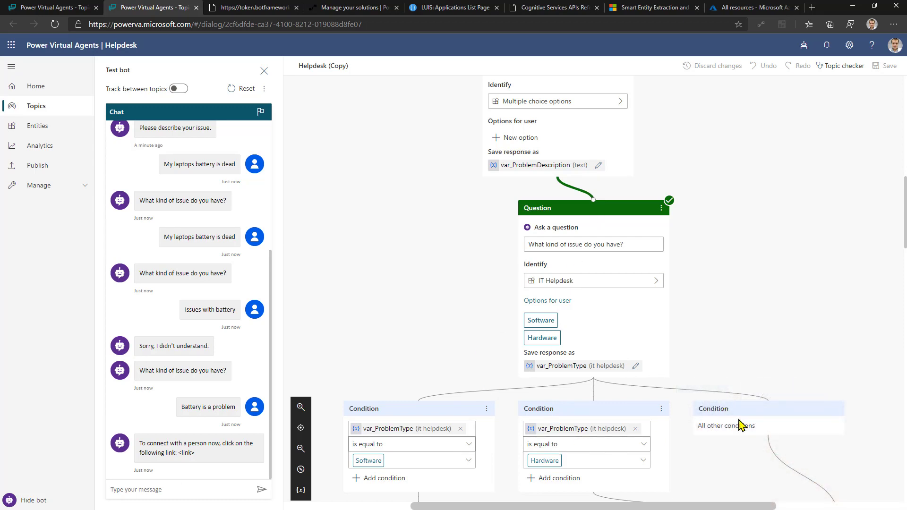
{"action": "left_click", "coordinate": [224, 486]}
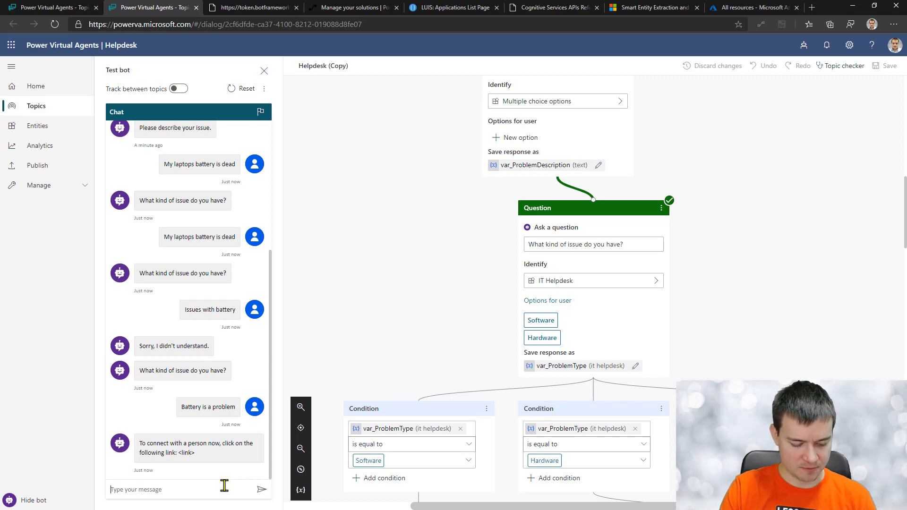
Step: Send 'helpdesk please help' and 'I can't save excel file' twice, then reset the chat
{"action": "type", "text": "helpdesk please"}
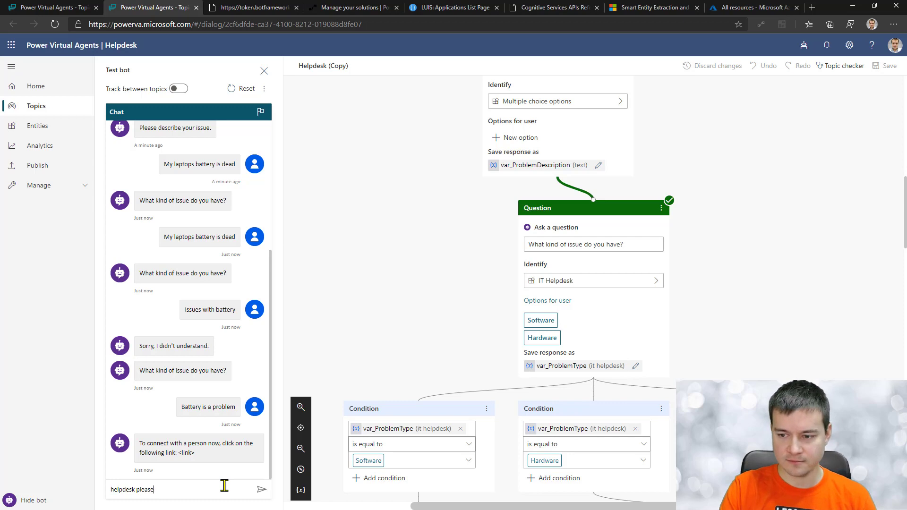
{"action": "type", "text": " help"}
{"action": "key", "text": "Return"}
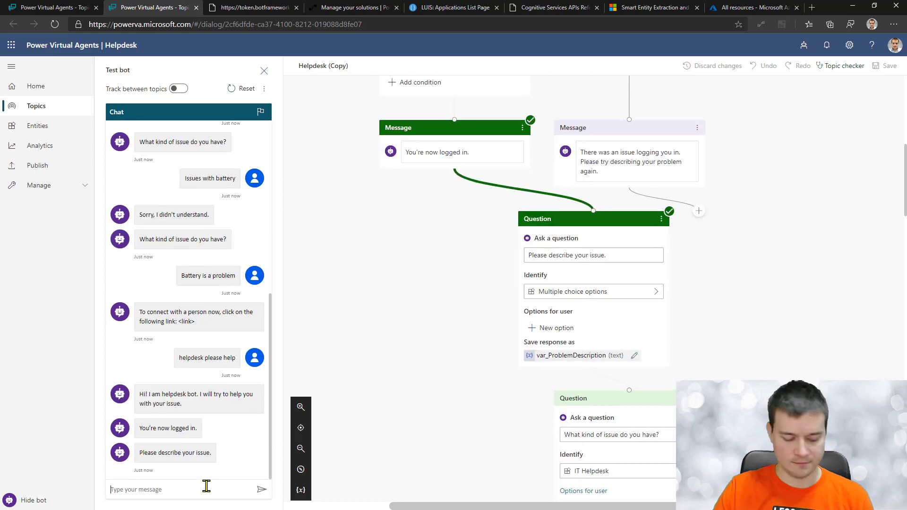
{"action": "type", "text": "I can't s"}
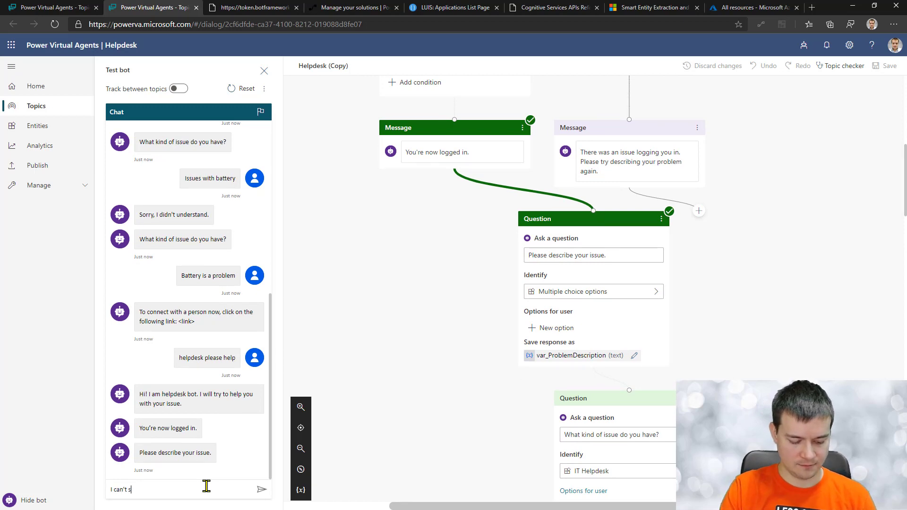
{"action": "type", "text": "ave excel fi"}
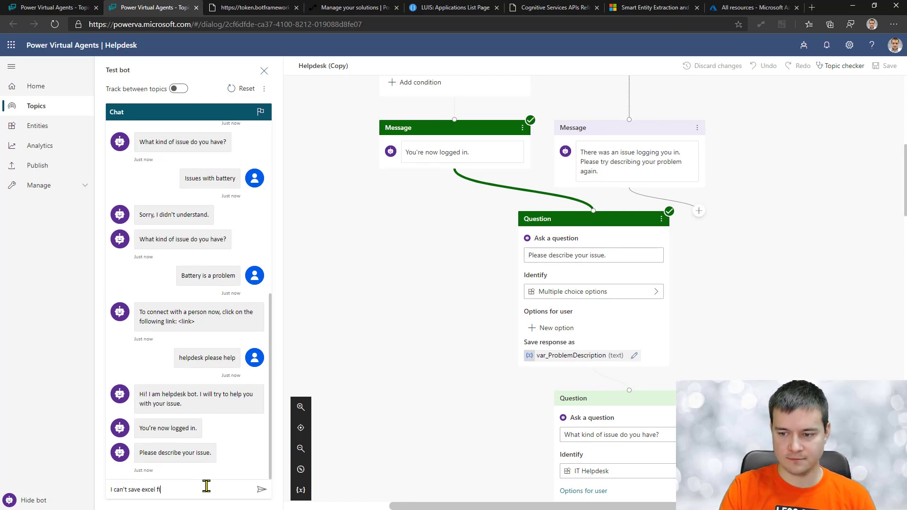
{"action": "type", "text": "le"}
{"action": "key", "text": "Return"}
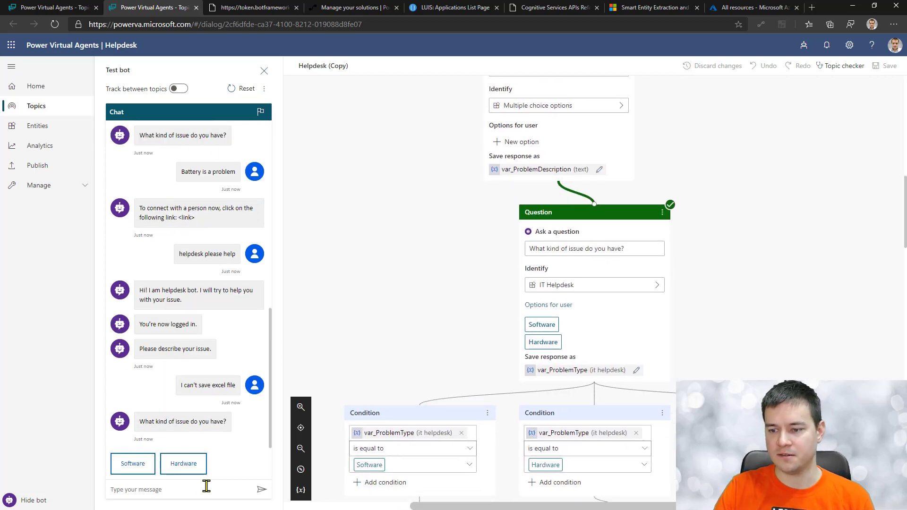
{"action": "key", "text": "ctrl+v"}
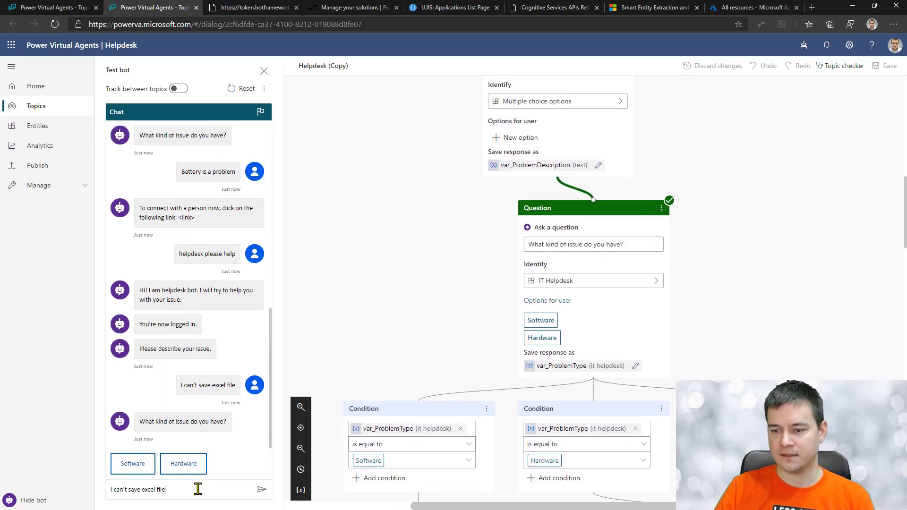
{"action": "key", "text": "Return"}
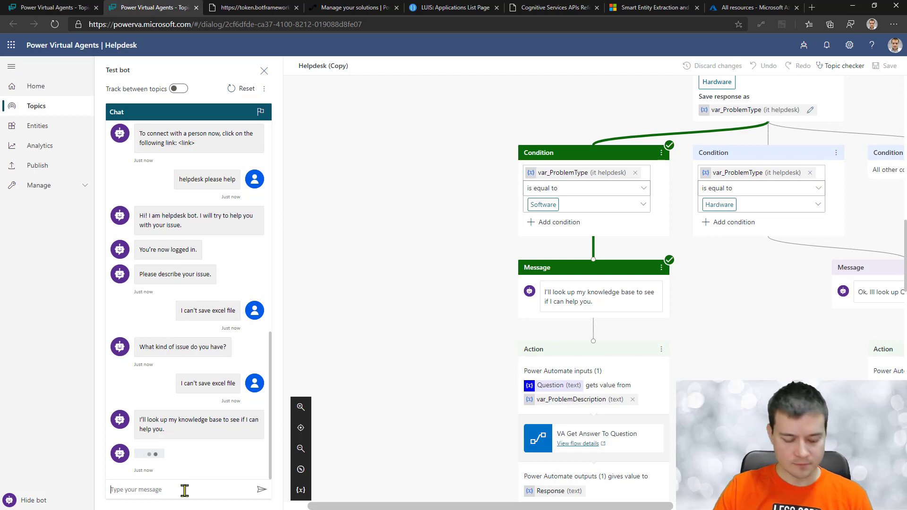
{"action": "type", "text": "helpde"}
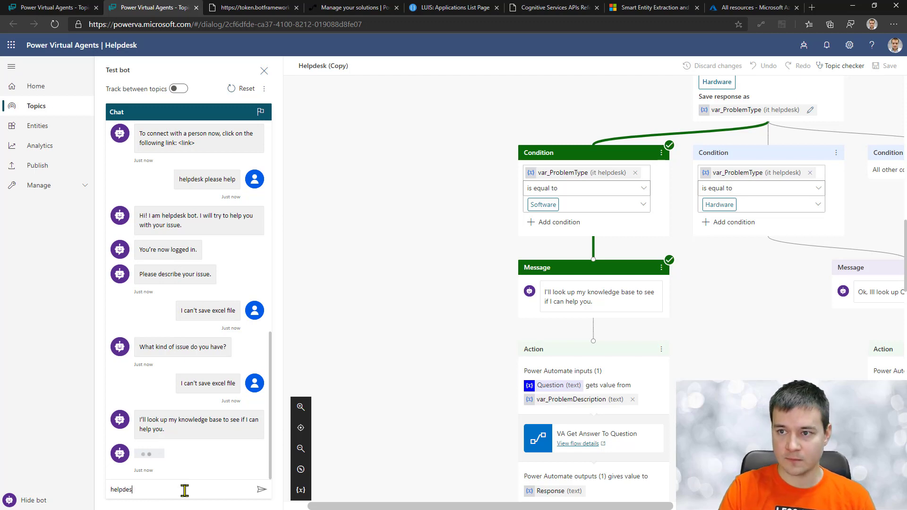
{"action": "type", "text": "s"}
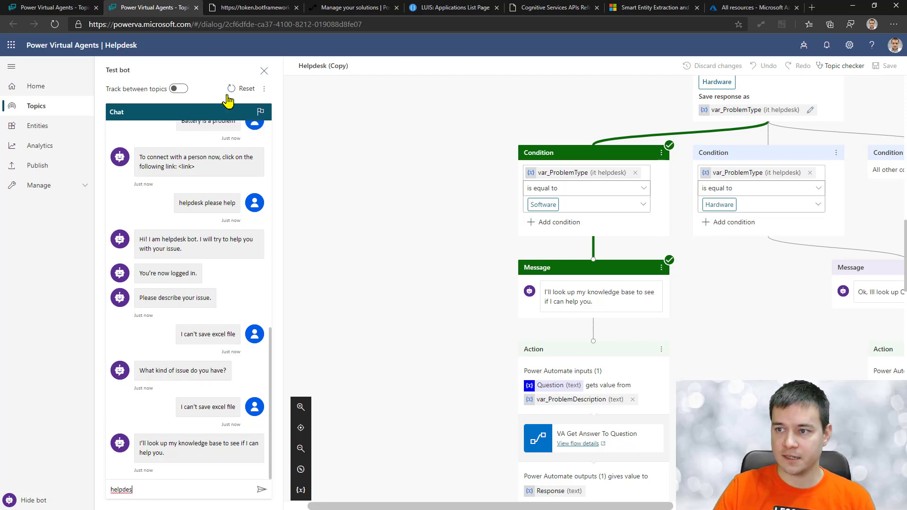
{"action": "left_click", "coordinate": [240, 90]}
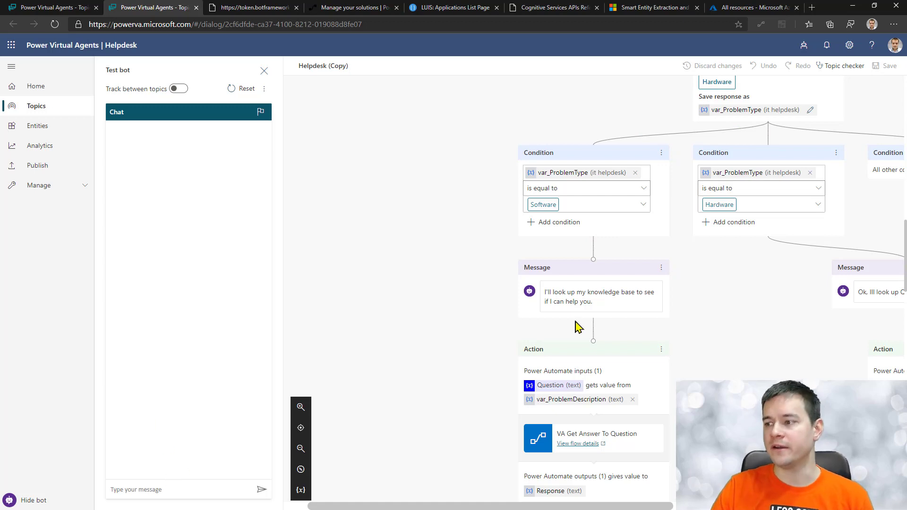
{"action": "scroll", "coordinate": [577, 326], "scroll_direction": "up", "scroll_amount": 7}
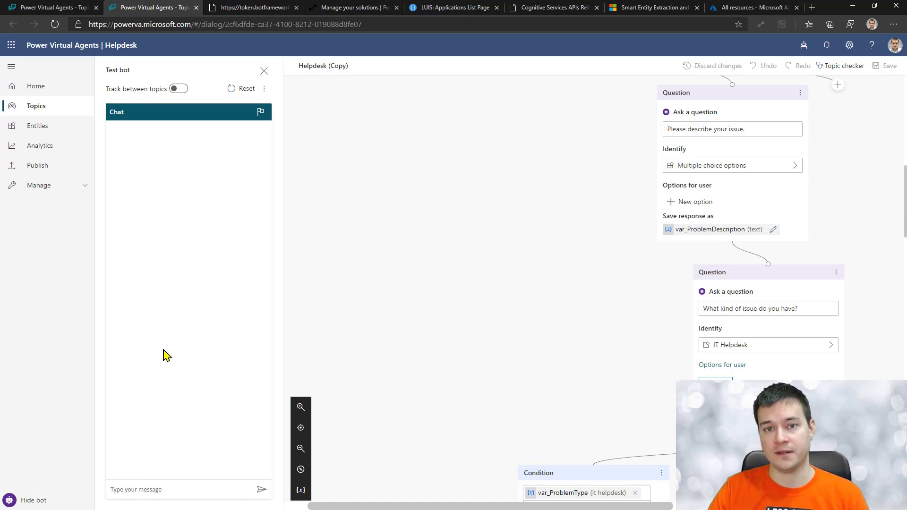
Step: Send 'Helpdesk please help' and copy the validation code from the login page
{"action": "type", "text": "Helpd"}
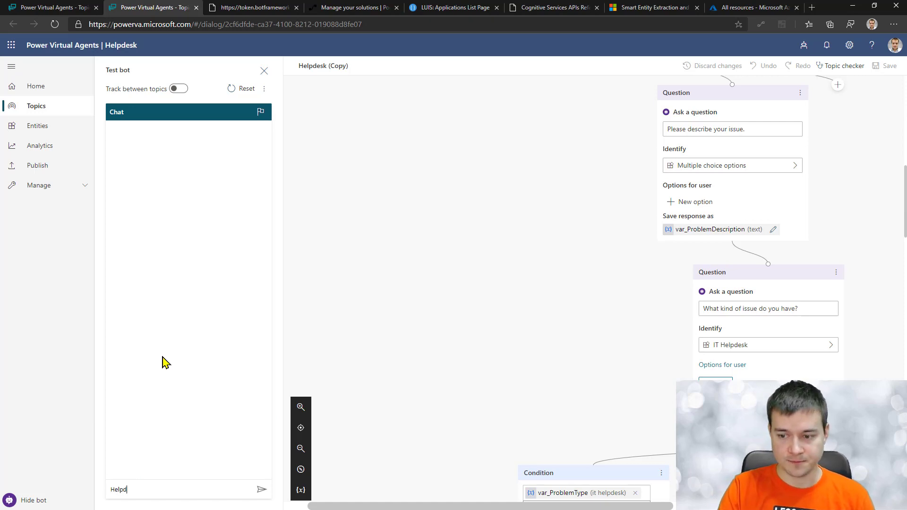
{"action": "type", "text": "esk please "}
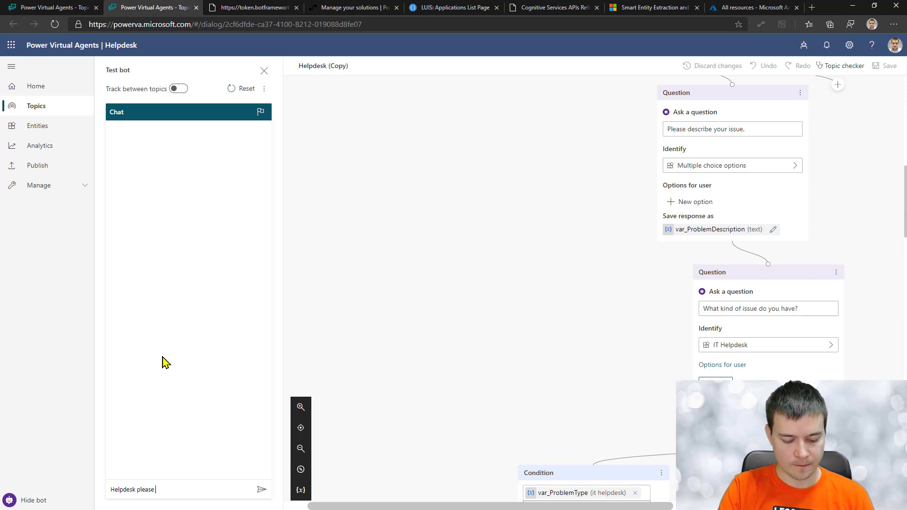
{"action": "type", "text": "help"}
{"action": "key", "text": "Return"}
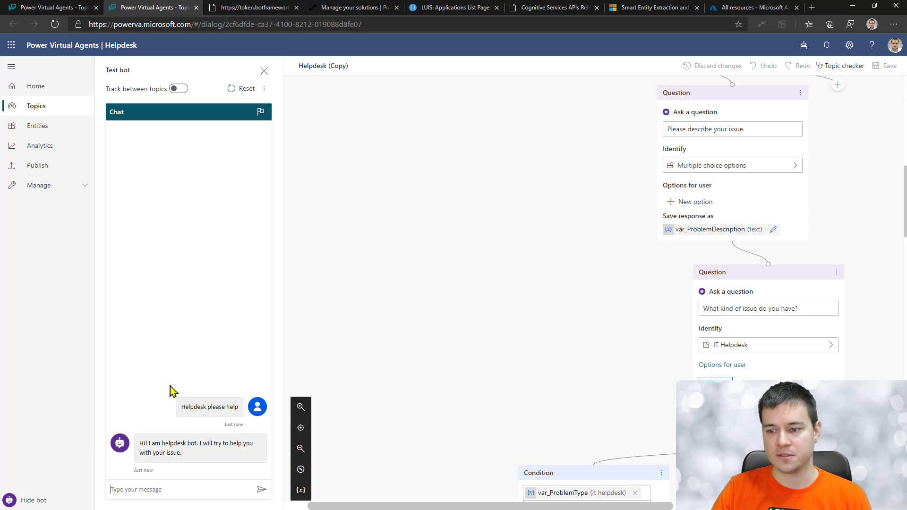
{"action": "left_click", "coordinate": [199, 444]}
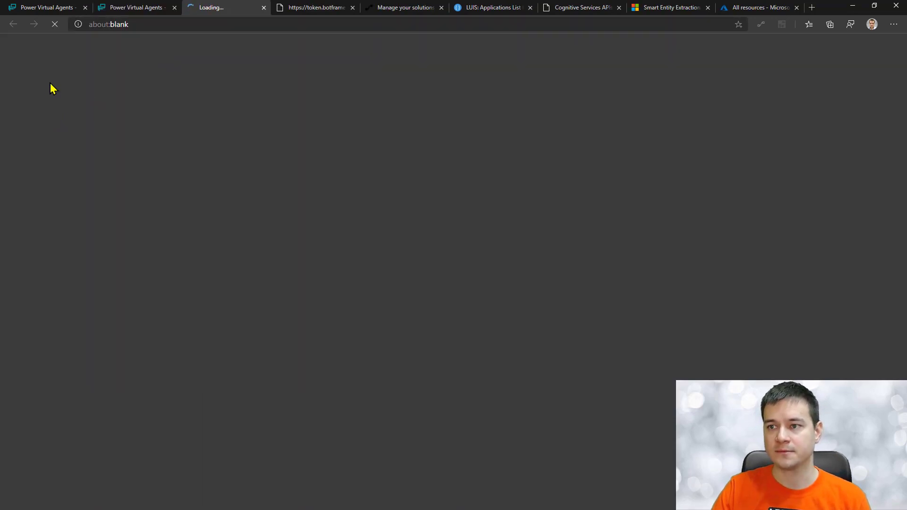
{"action": "left_click", "coordinate": [353, 8]}
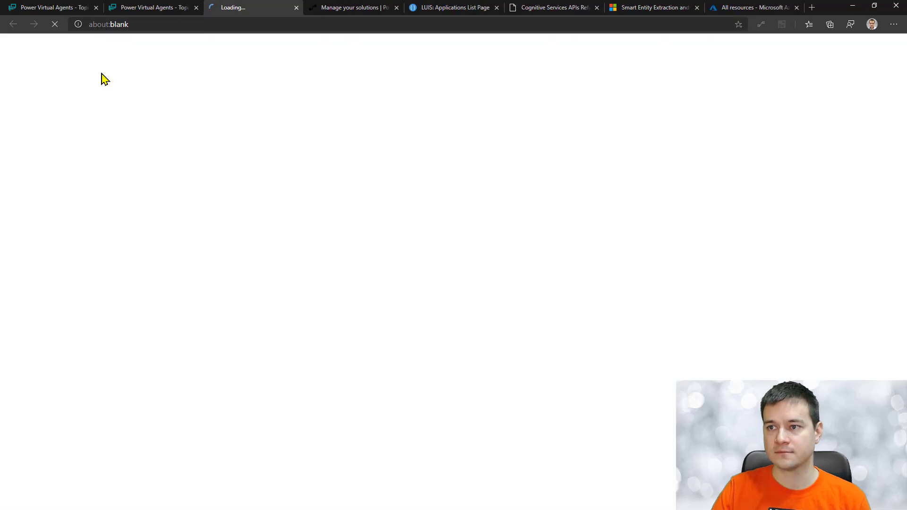
{"action": "left_click", "coordinate": [49, 100]}
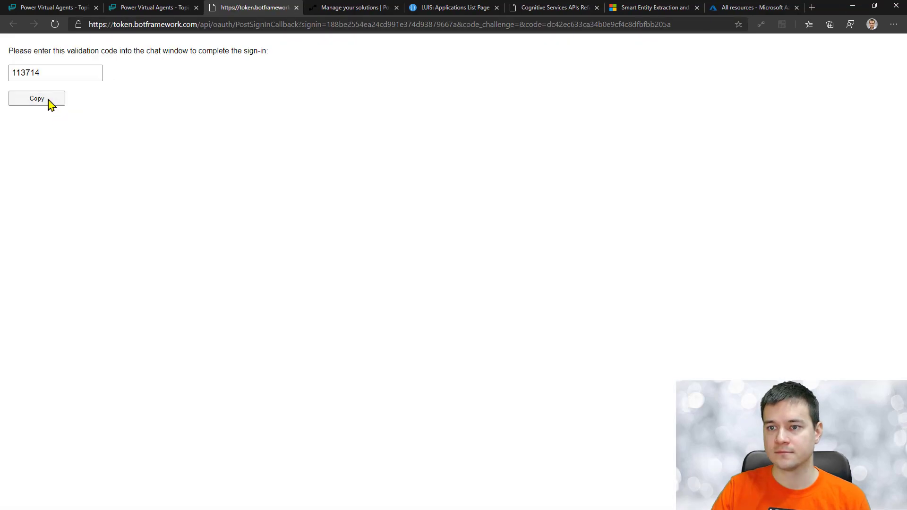
{"action": "key", "text": "ctrl+w"}
Step: Paste the validation code into the test chat to finish signing in
{"action": "left_click", "coordinate": [197, 492]}
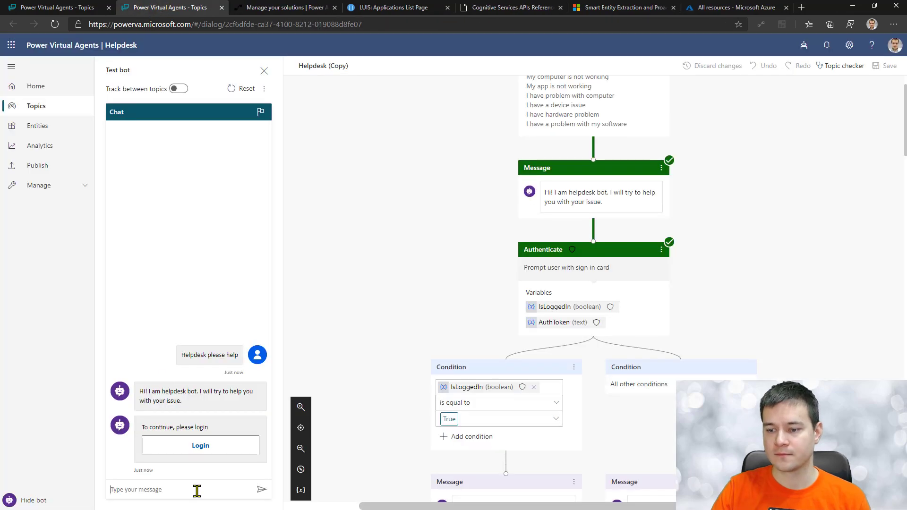
{"action": "key", "text": "ctrl+v"}
{"action": "key", "text": "Return"}
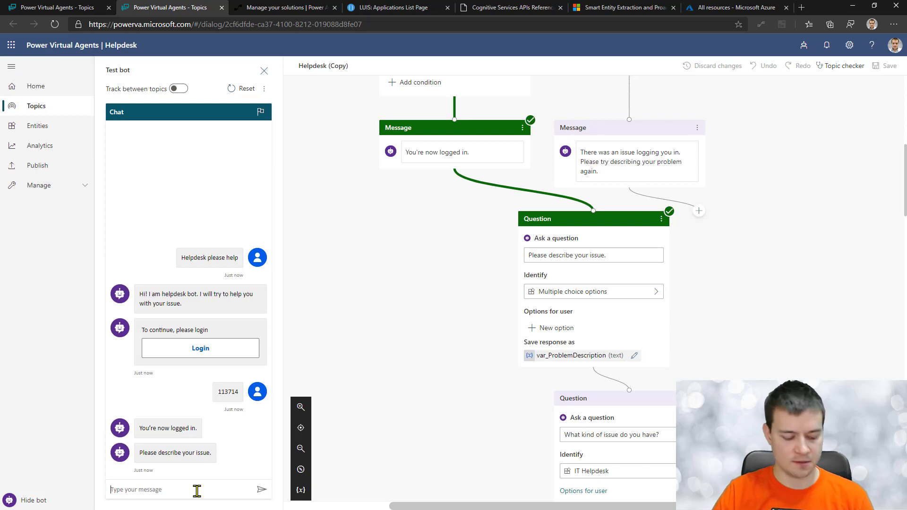
Step: Send the test bot a message about a locked laptop and forgotten password, asking how to reset it
{"action": "type", "text": "I have"}
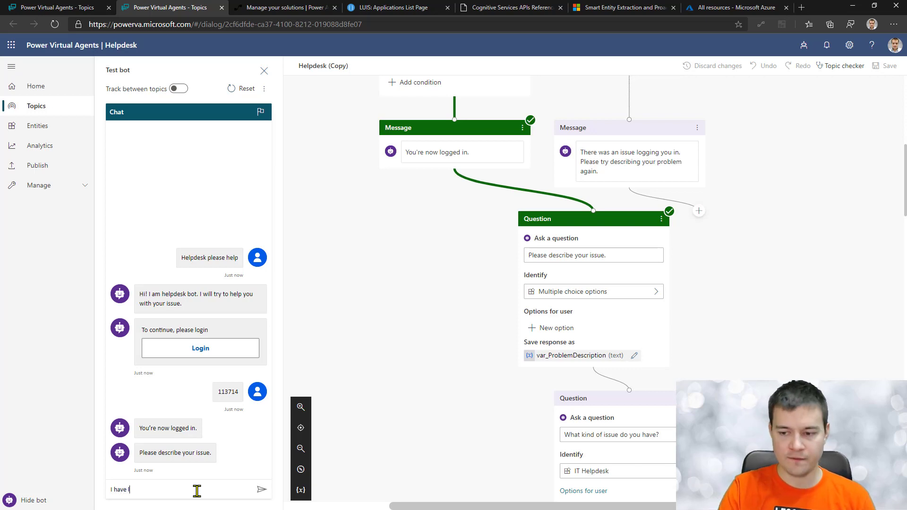
{"action": "type", "text": " locked my laptop and for"}
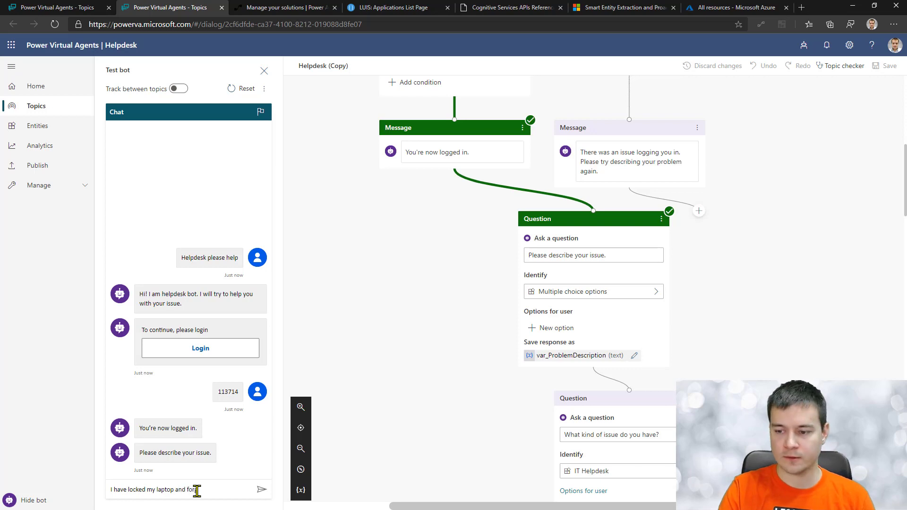
{"action": "type", "text": "got password. Can "}
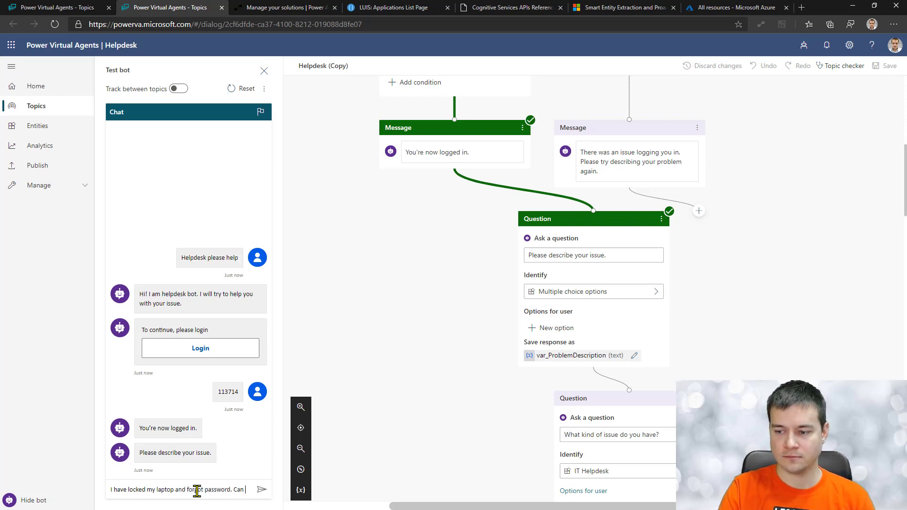
{"action": "type", "text": "you please reset"}
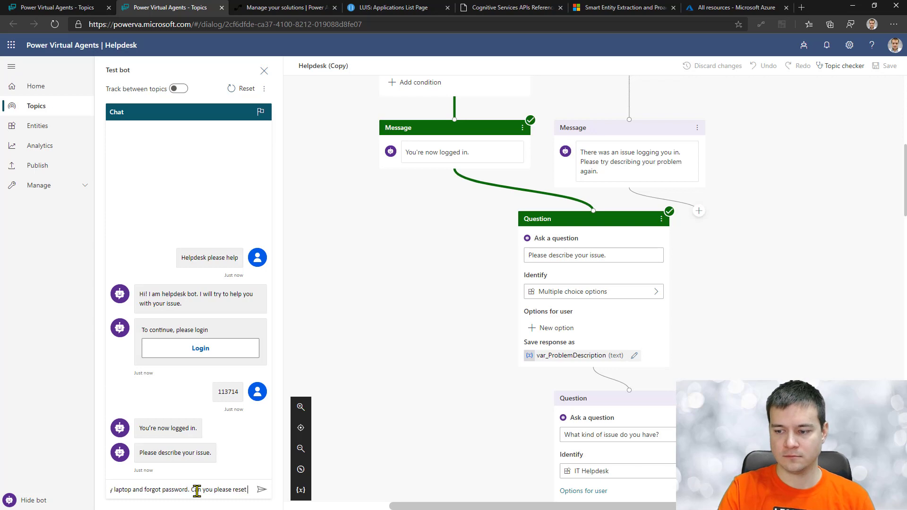
{"action": "type", "text": " it for"}
{"action": "key", "text": "ctrl+shift+Left"}
{"action": "key", "text": "ctrl+shift+Left"}
{"action": "key", "text": "ctrl+shift+Left"}
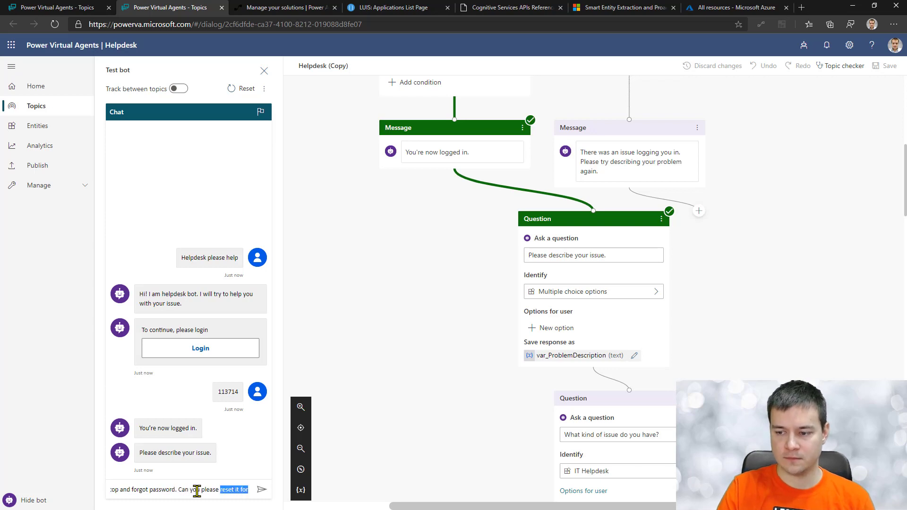
{"action": "type", "text": "help me"}
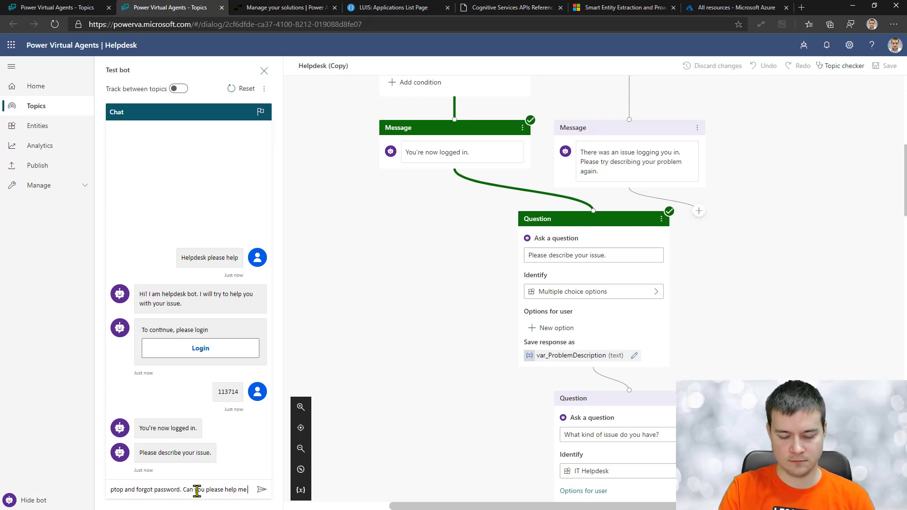
{"action": "type", "text": " how to reset my"}
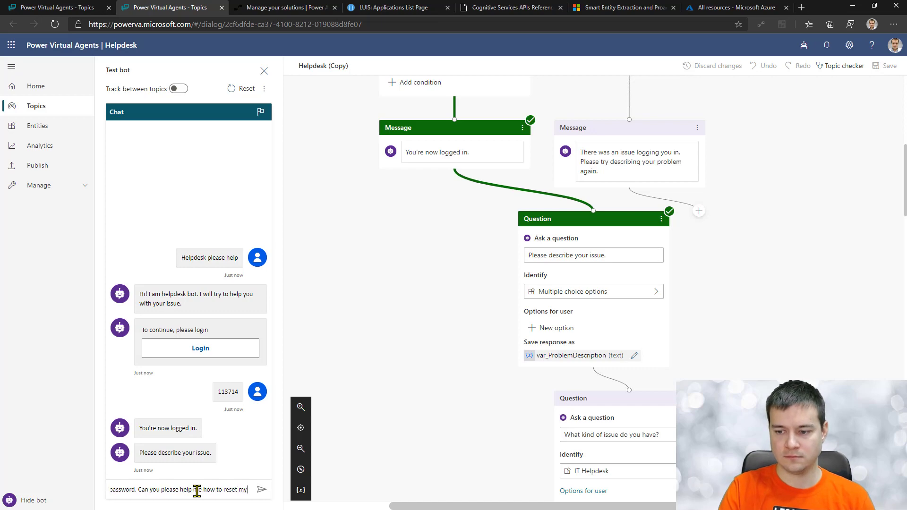
{"action": "type", "text": " pas"}
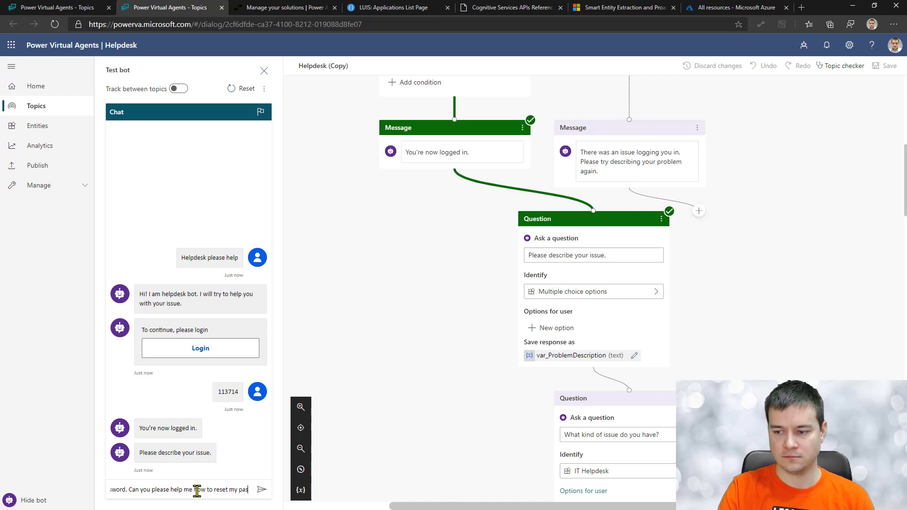
{"action": "type", "text": "sword?"}
{"action": "key", "text": "ctrl+a"}
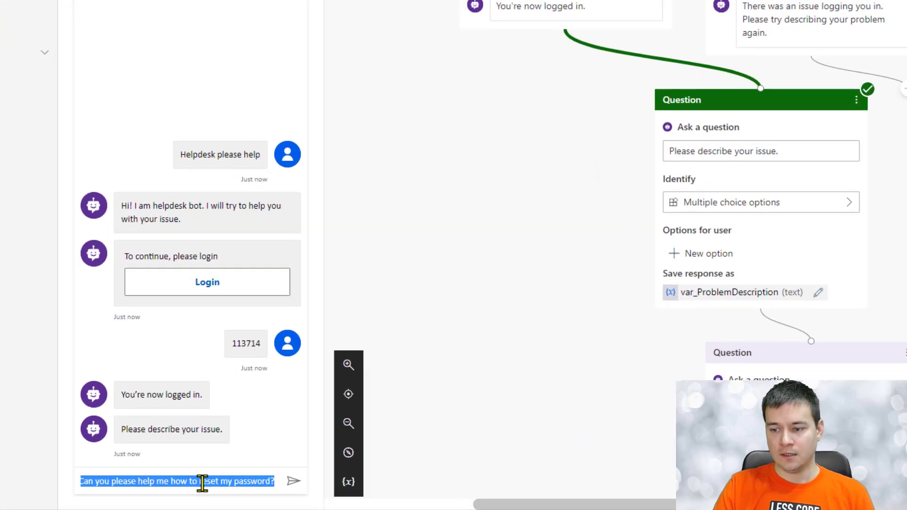
{"action": "key", "text": "Return"}
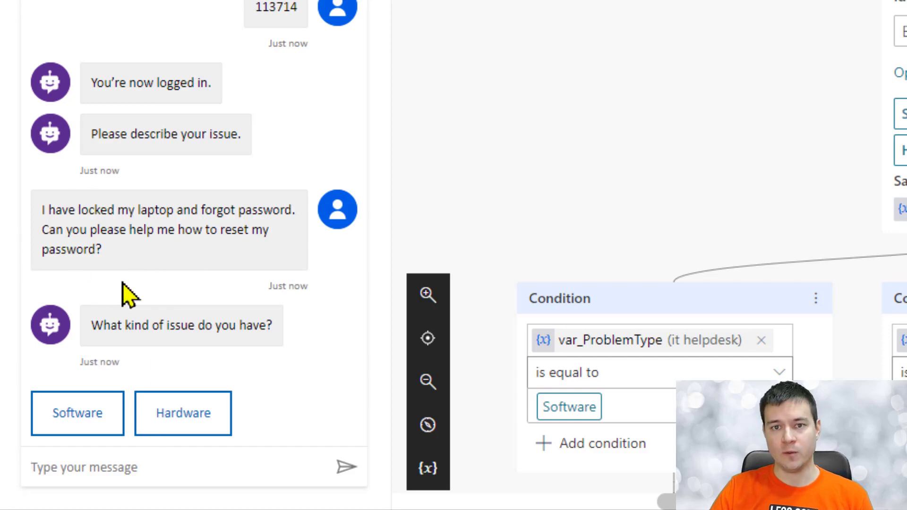
Step: Paste the password-reset question and send it as the answer to the issue-type question
{"action": "key", "text": "ctrl+v"}
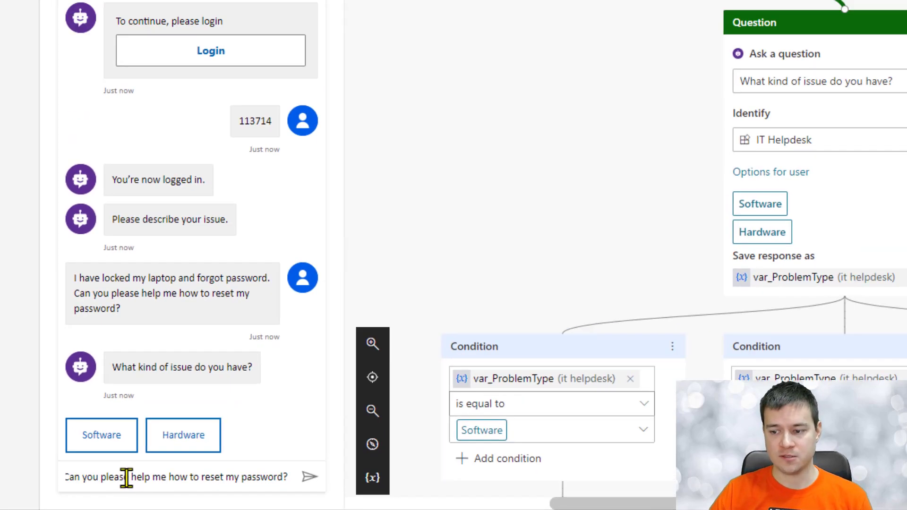
{"action": "key", "text": "Return"}
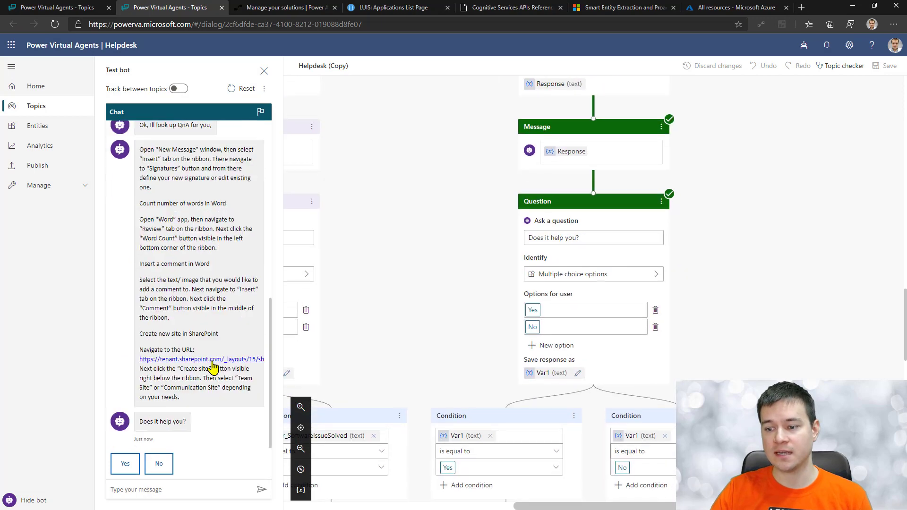
{"action": "scroll", "coordinate": [227, 257], "scroll_direction": "up", "scroll_amount": 4}
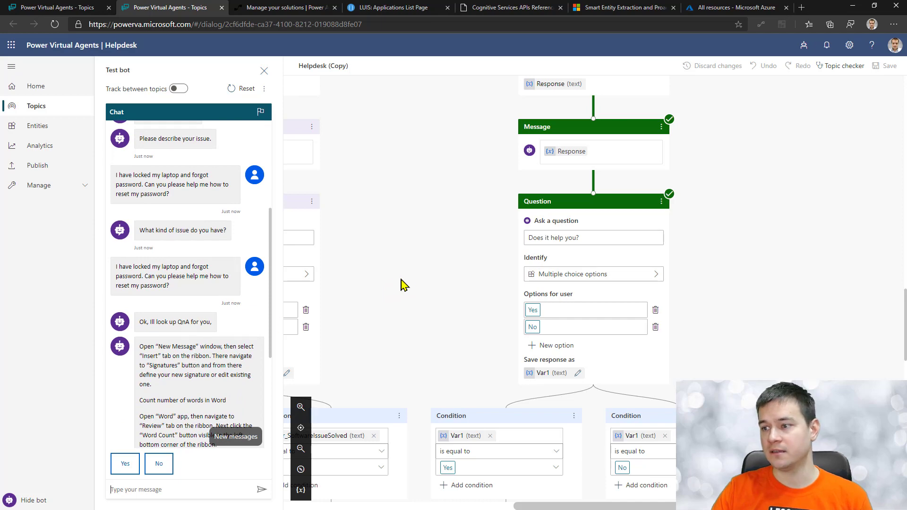
{"action": "scroll", "coordinate": [451, 282], "scroll_direction": "up", "scroll_amount": 5}
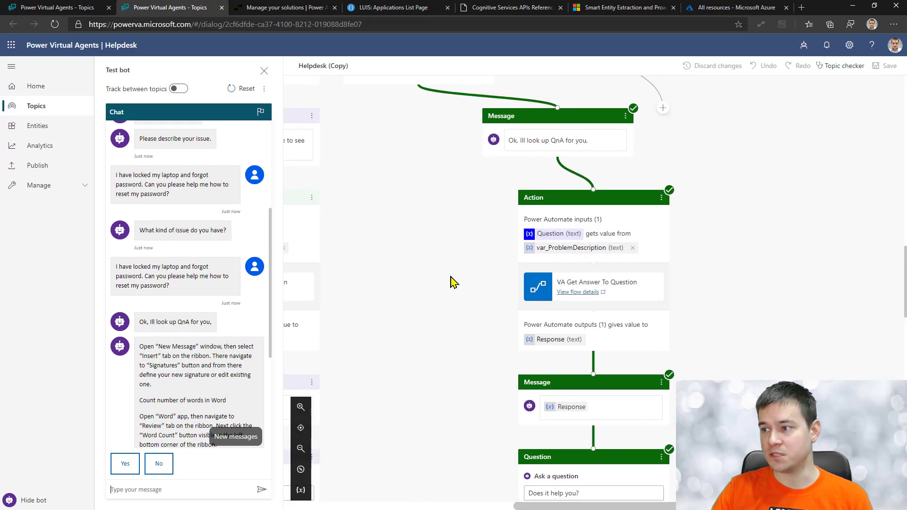
{"action": "scroll", "coordinate": [451, 282], "scroll_direction": "up", "scroll_amount": 4}
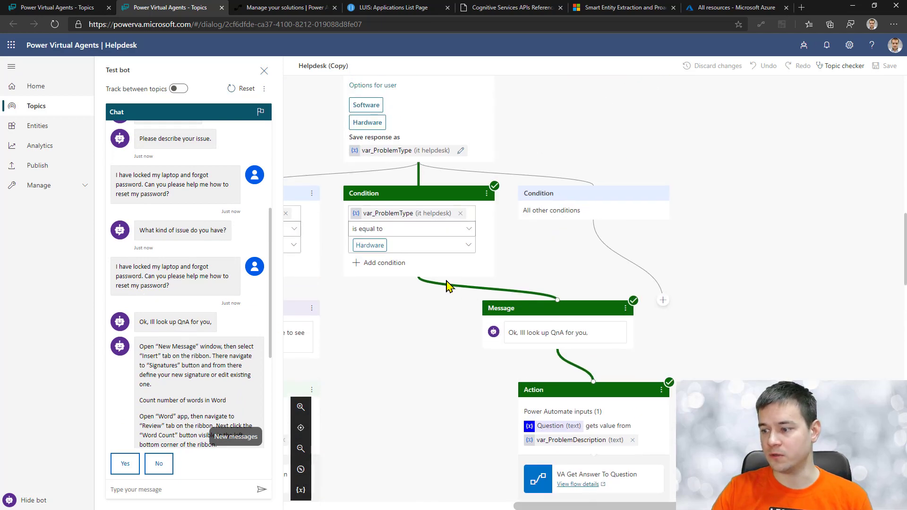
{"action": "scroll", "coordinate": [452, 283], "scroll_direction": "down", "scroll_amount": 5}
{"action": "scroll", "coordinate": [449, 286], "scroll_direction": "down", "scroll_amount": 3}
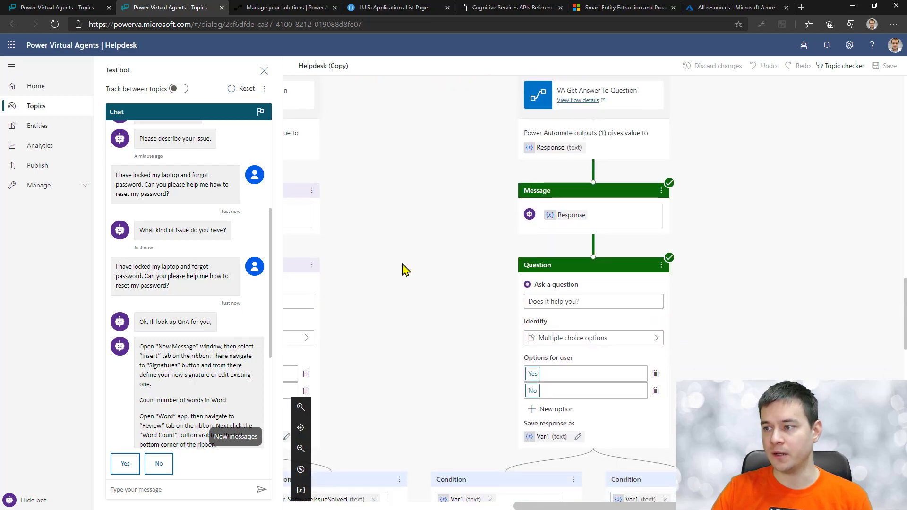
{"action": "scroll", "coordinate": [401, 268], "scroll_direction": "up", "scroll_amount": 5}
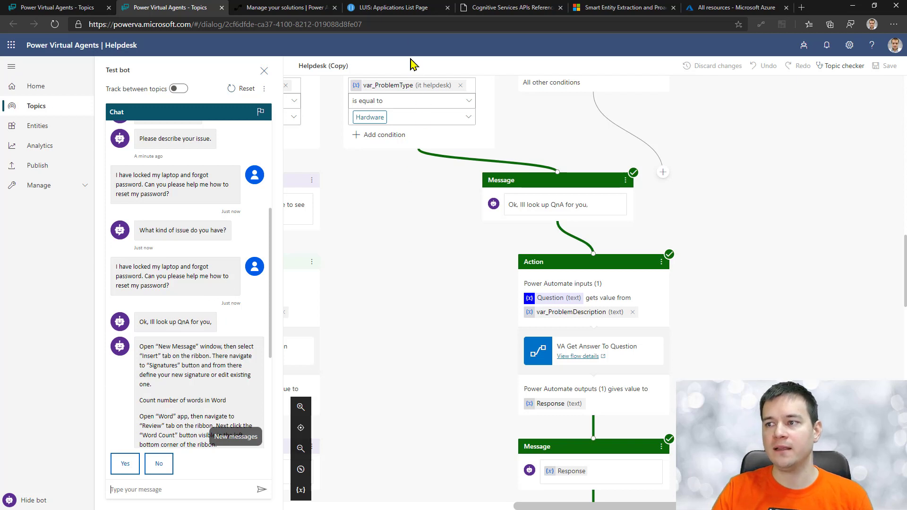
Step: Review the LUIS My apps list, then switch to the Azure portal's All resources tab
{"action": "left_click", "coordinate": [403, 12]}
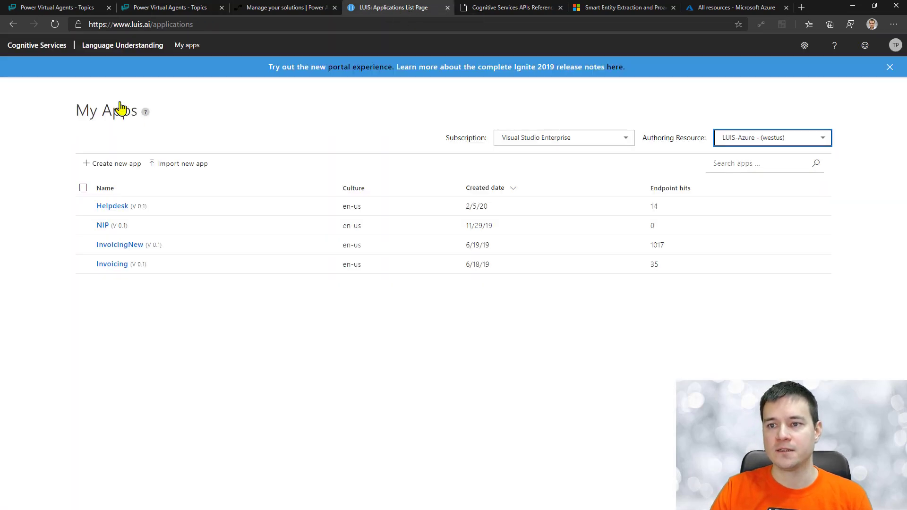
{"action": "left_click", "coordinate": [184, 46]}
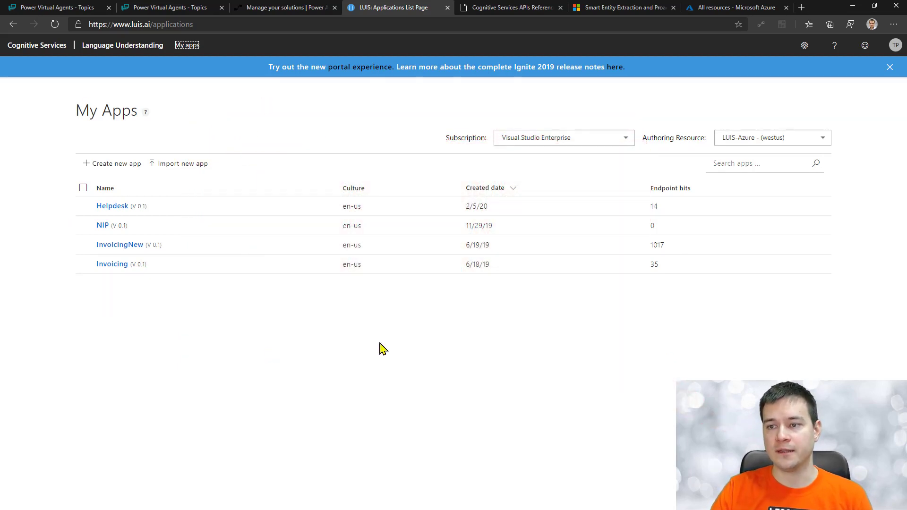
{"action": "left_click", "coordinate": [761, 8]}
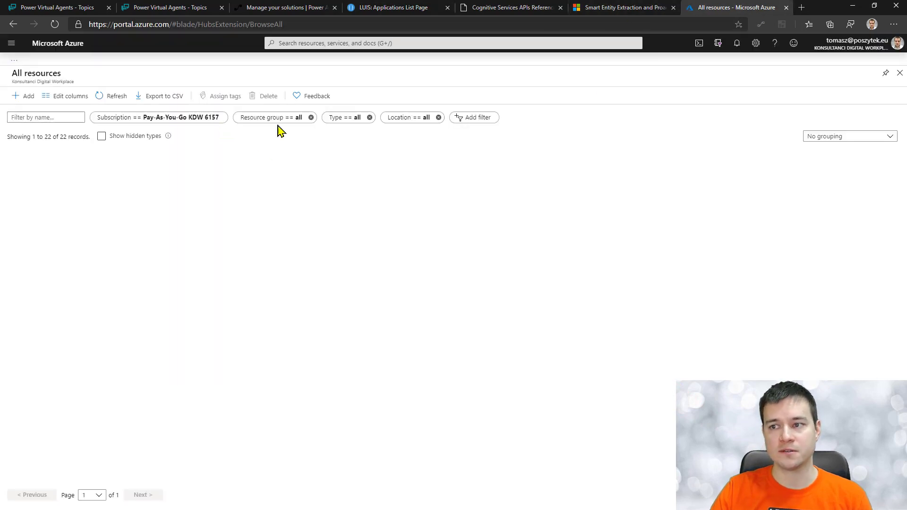
Step: Reach Cognitive Services via a 'languag' search, then find Language Understanding by searching 'language' in the Marketplace
{"action": "left_click", "coordinate": [332, 43]}
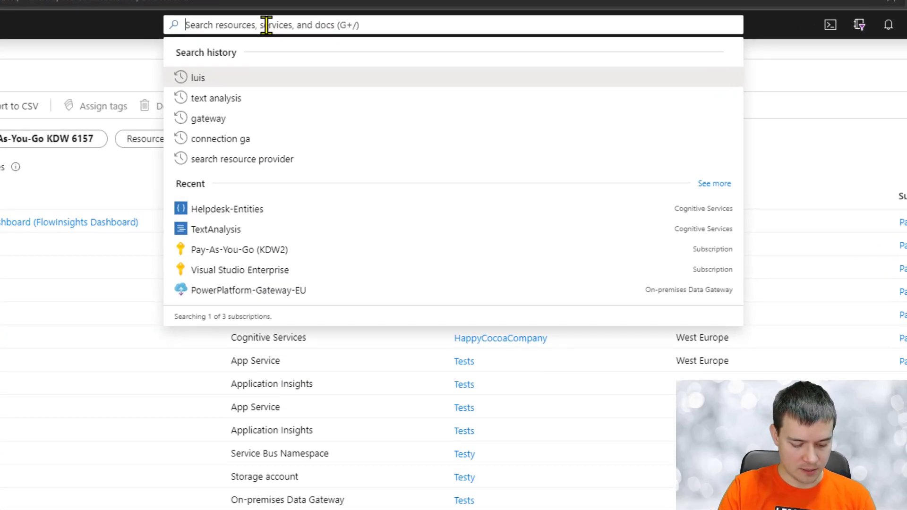
{"action": "type", "text": "lan"}
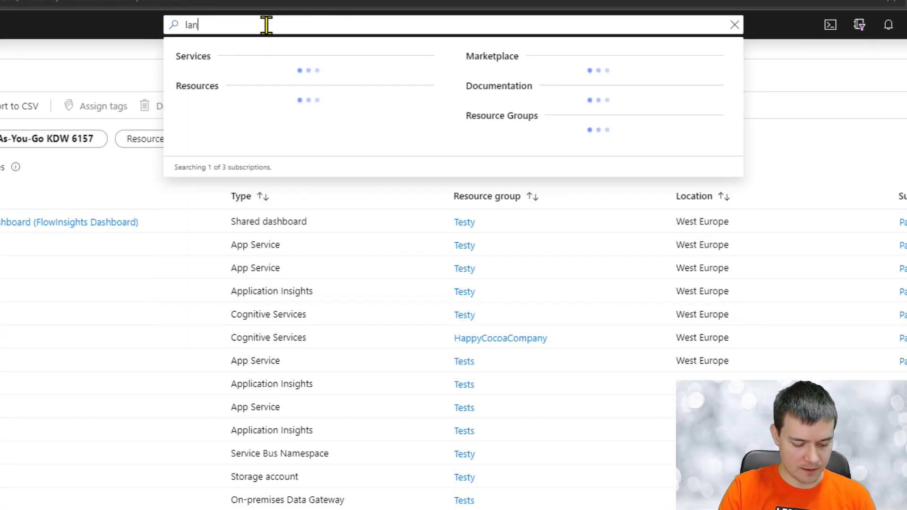
{"action": "type", "text": "g"}
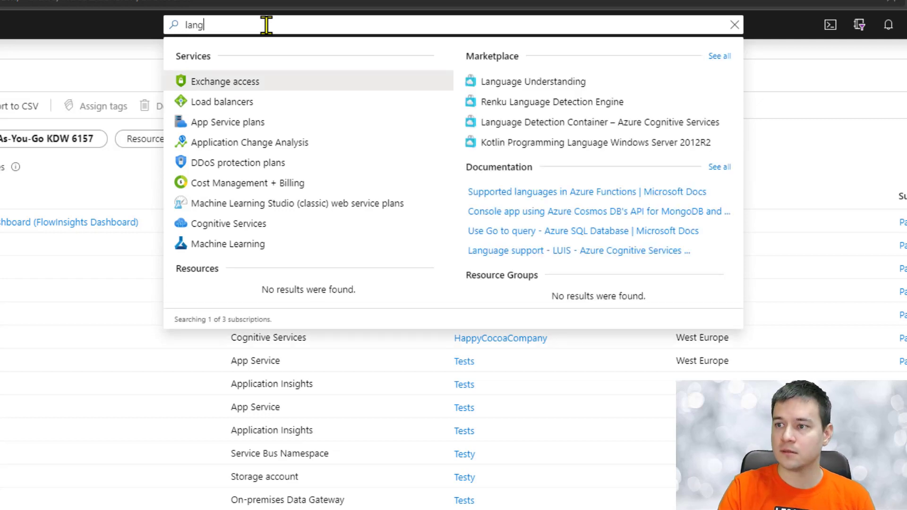
{"action": "type", "text": "uag"}
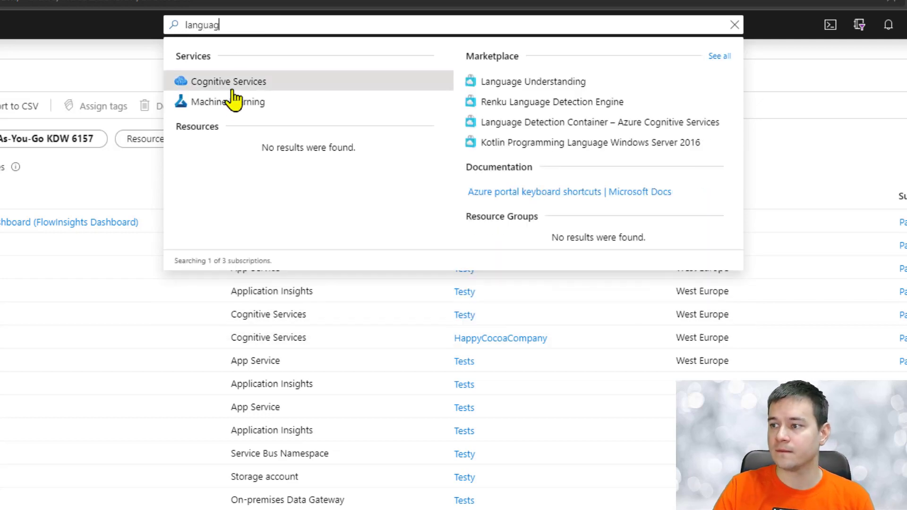
{"action": "left_click", "coordinate": [217, 82]}
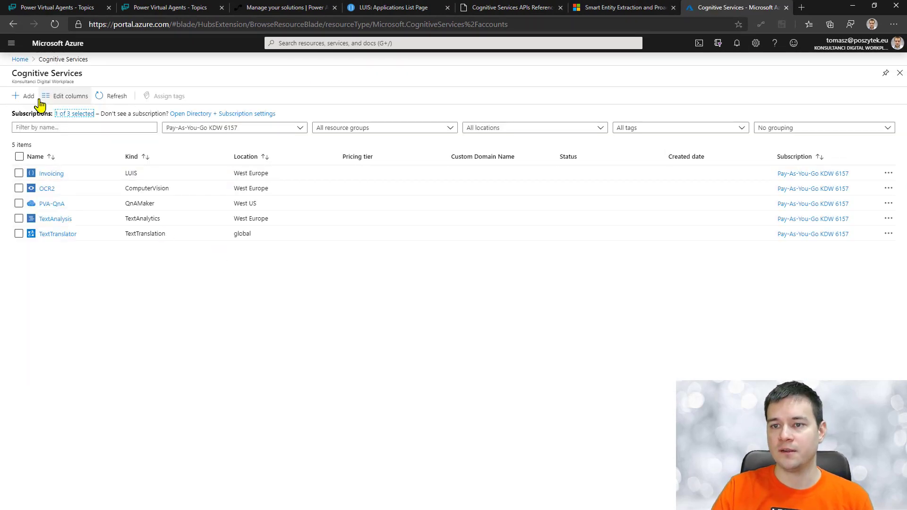
{"action": "left_click", "coordinate": [18, 96]}
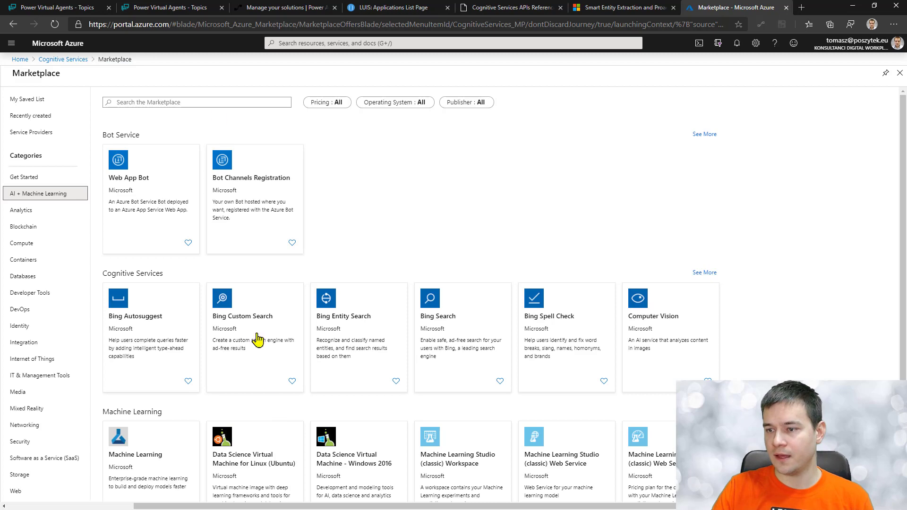
{"action": "left_click", "coordinate": [218, 102]}
{"action": "type", "text": "language"}
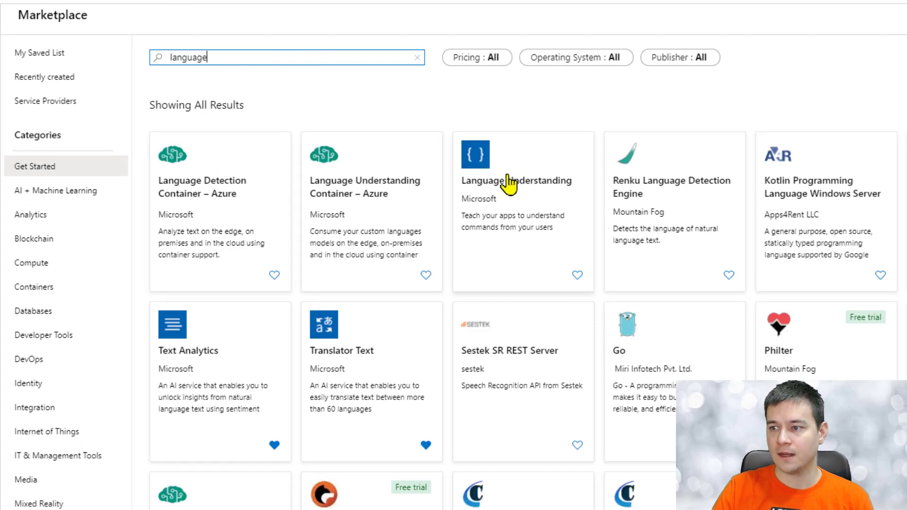
{"action": "left_click", "coordinate": [508, 184]}
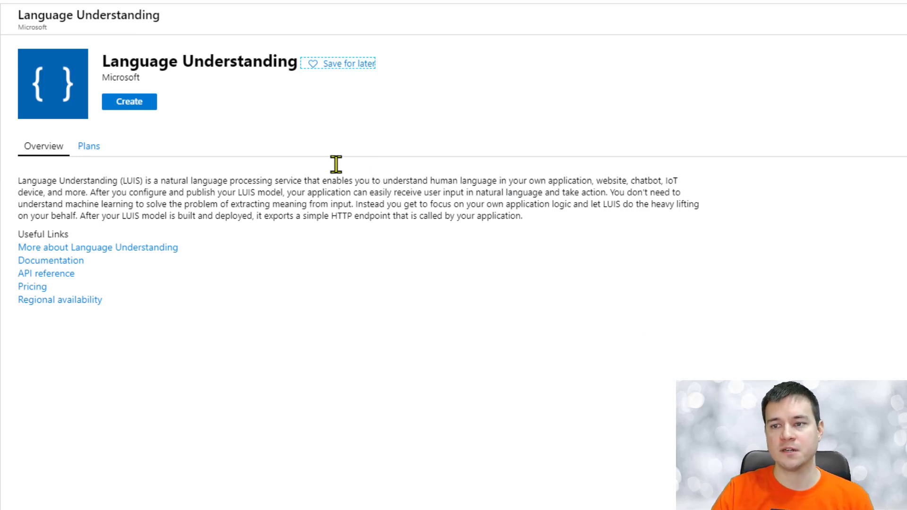
Step: Start creating a Language Understanding resource and check the runtime location and pricing tier options
{"action": "left_click", "coordinate": [139, 104]}
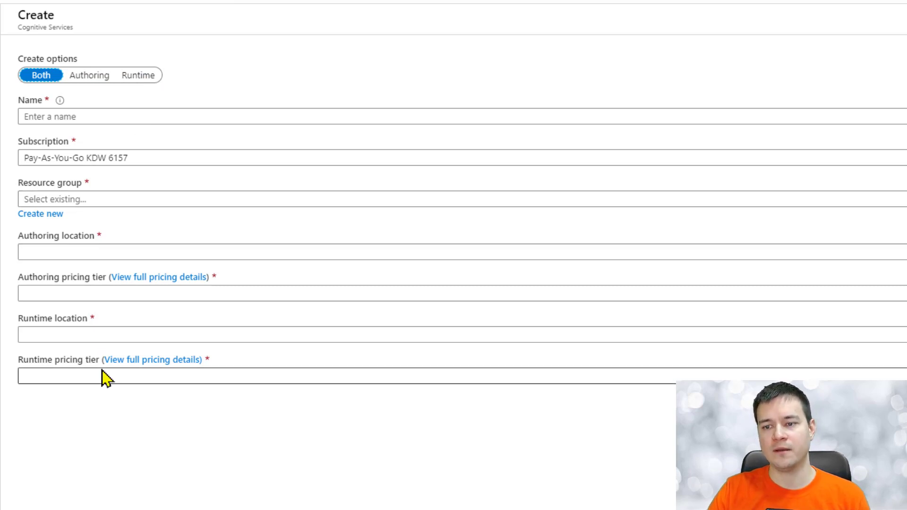
{"action": "left_click", "coordinate": [87, 328]}
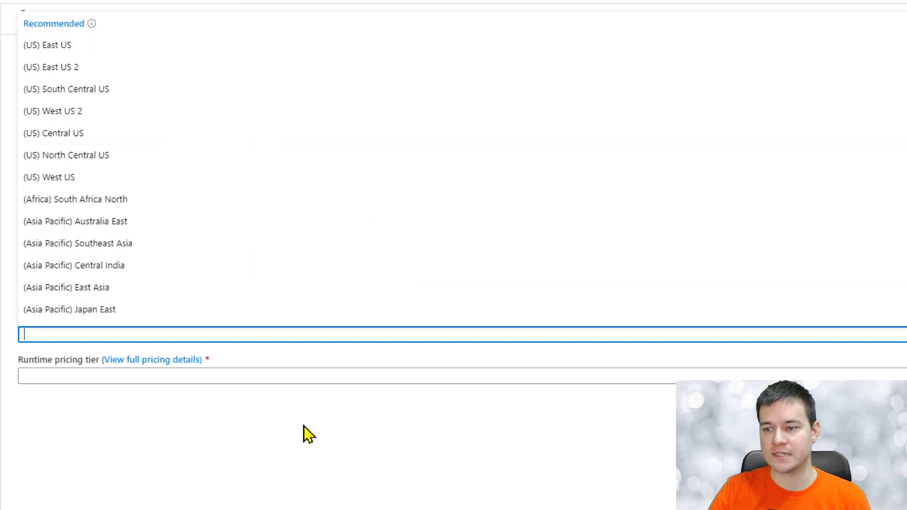
{"action": "left_click", "coordinate": [325, 474]}
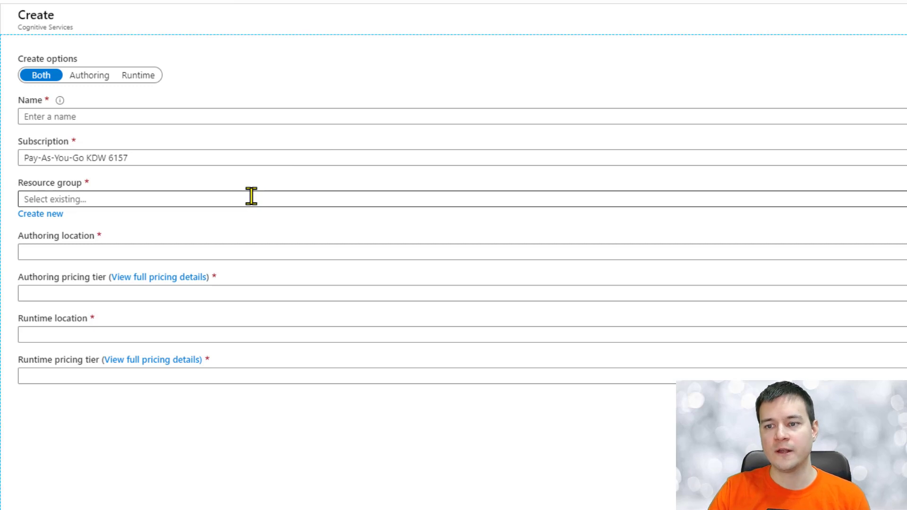
{"action": "left_click", "coordinate": [157, 296]}
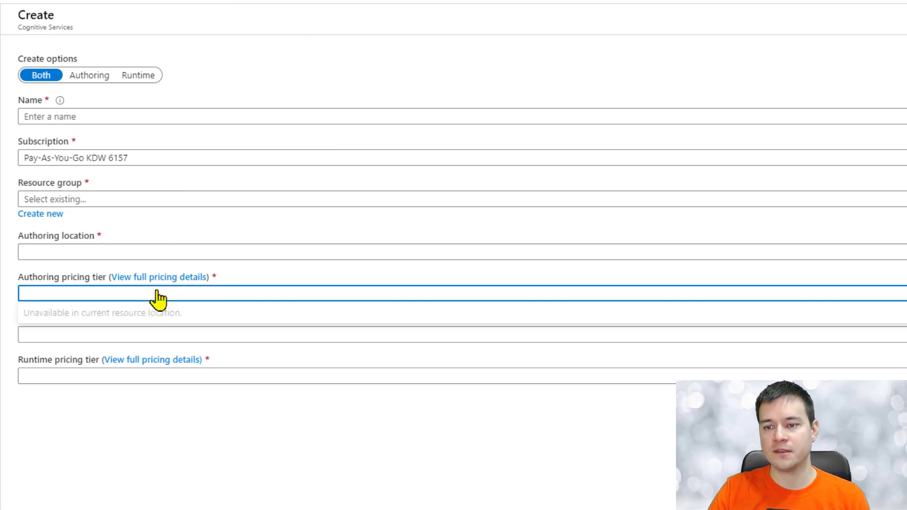
Step: Choose the pay-as-you-go subscription, CognitiveServices group, (US) West US authoring location and F0 tier
{"action": "left_click", "coordinate": [78, 157]}
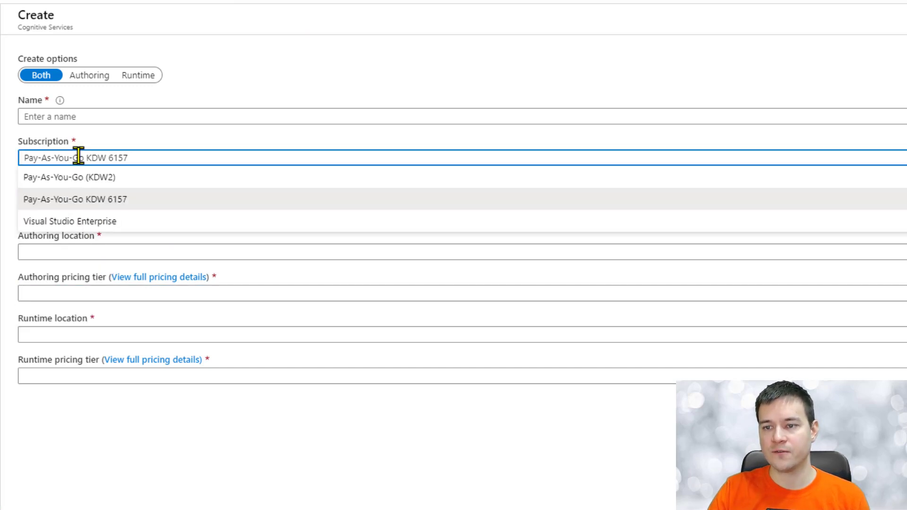
{"action": "left_click", "coordinate": [98, 186]}
{"action": "left_click", "coordinate": [100, 199]}
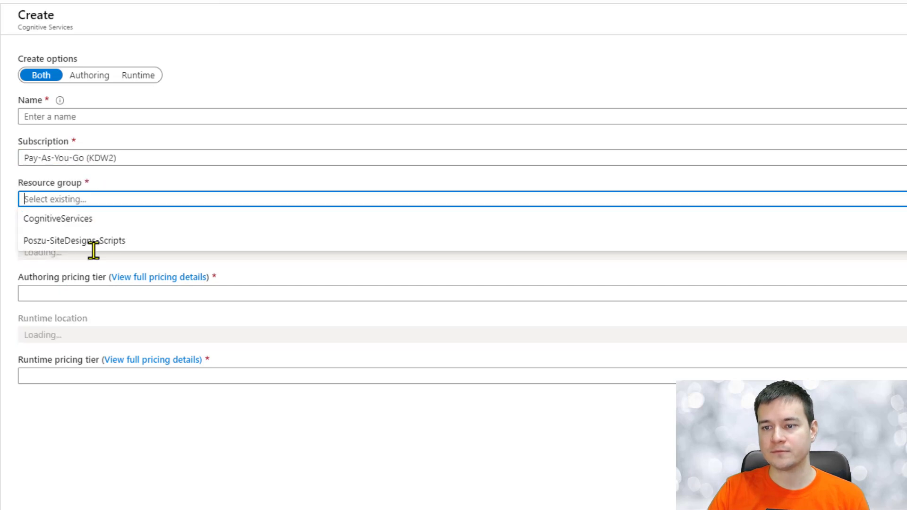
{"action": "left_click", "coordinate": [98, 226]}
{"action": "left_click", "coordinate": [98, 251]}
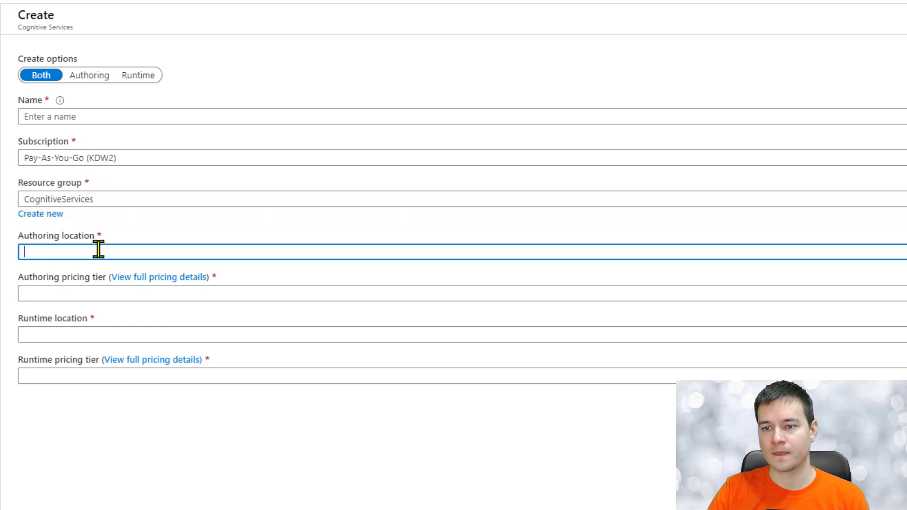
{"action": "left_click", "coordinate": [102, 302]}
{"action": "left_click", "coordinate": [106, 298]}
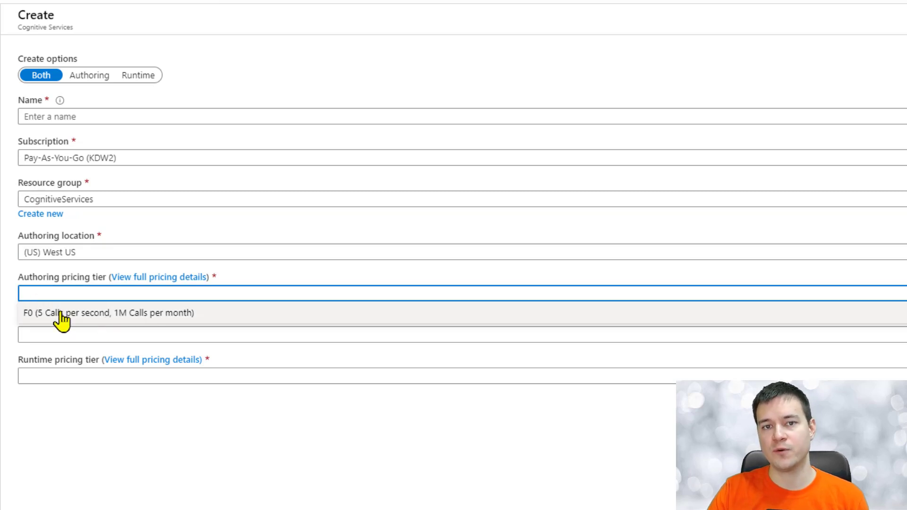
{"action": "left_click", "coordinate": [61, 313]}
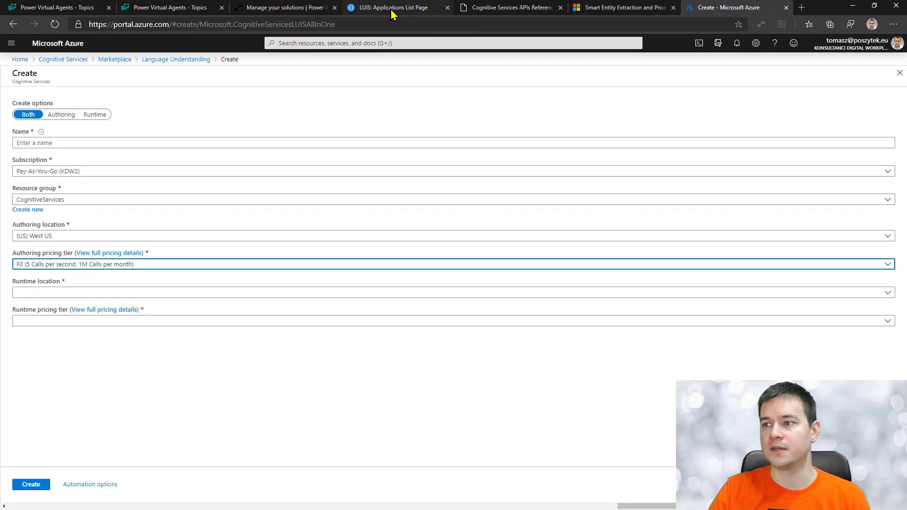
{"action": "left_click", "coordinate": [392, 7]}
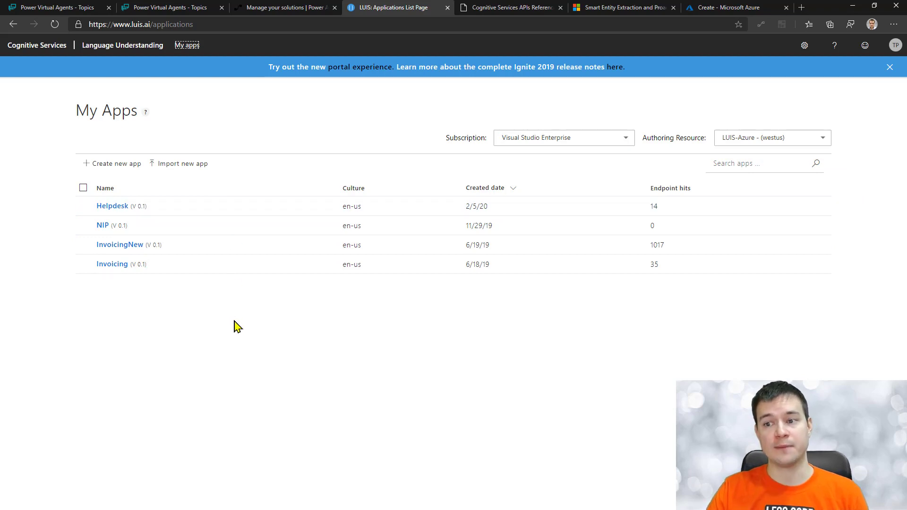
Step: Open the Helpdesk app and view its Intents list with None and Users Issues
{"action": "left_click", "coordinate": [109, 208]}
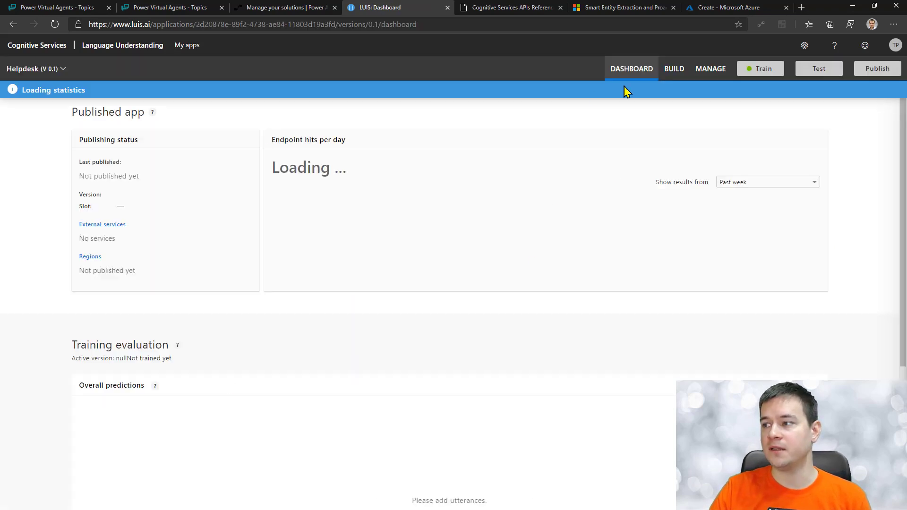
{"action": "left_click", "coordinate": [670, 71]}
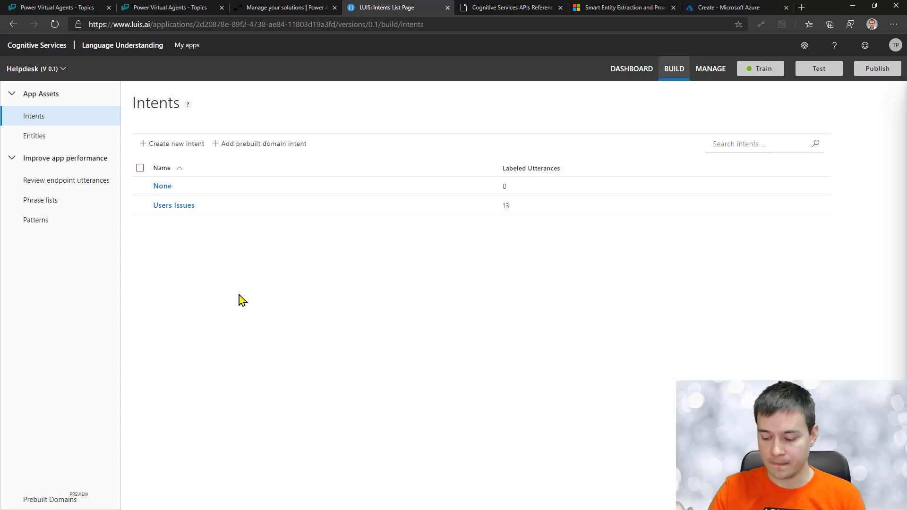
Step: Review the Users Issues utterances, then go to Entities and start creating a new entity
{"action": "left_click", "coordinate": [174, 208]}
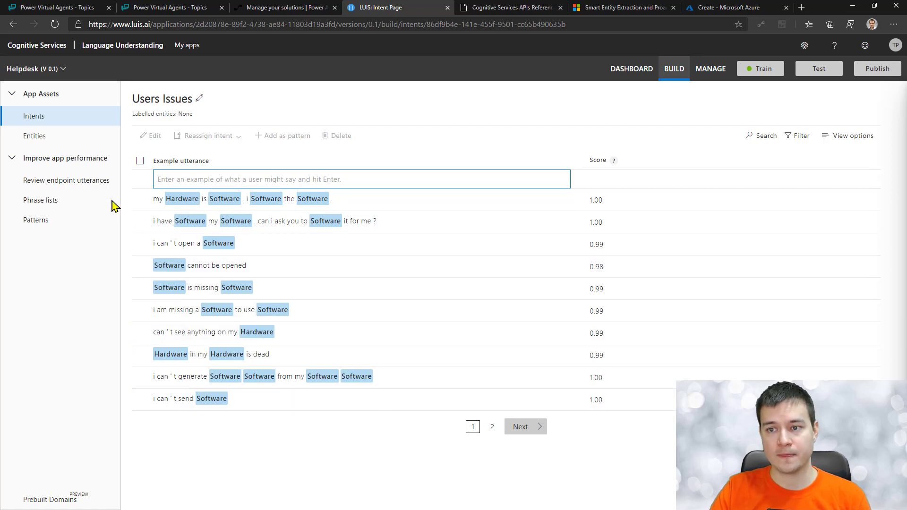
{"action": "left_click", "coordinate": [37, 143]}
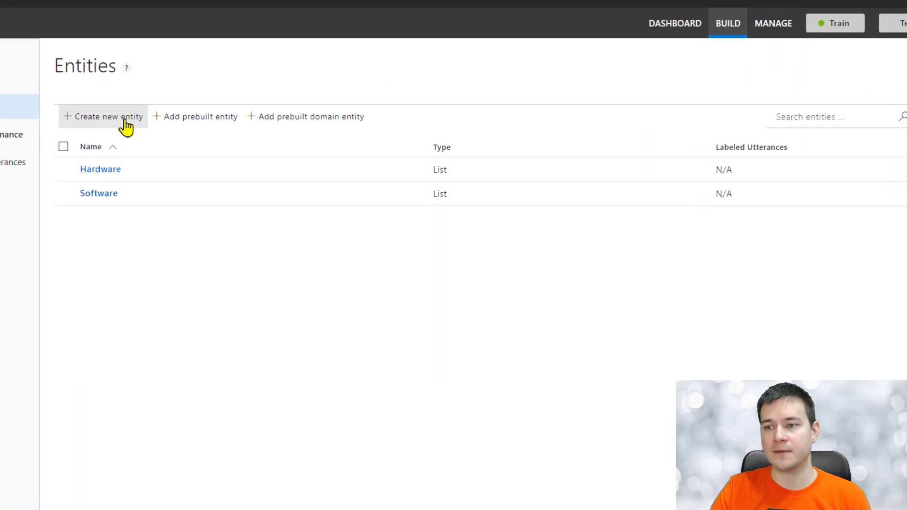
{"action": "left_click", "coordinate": [125, 126]}
{"action": "left_click", "coordinate": [417, 268]}
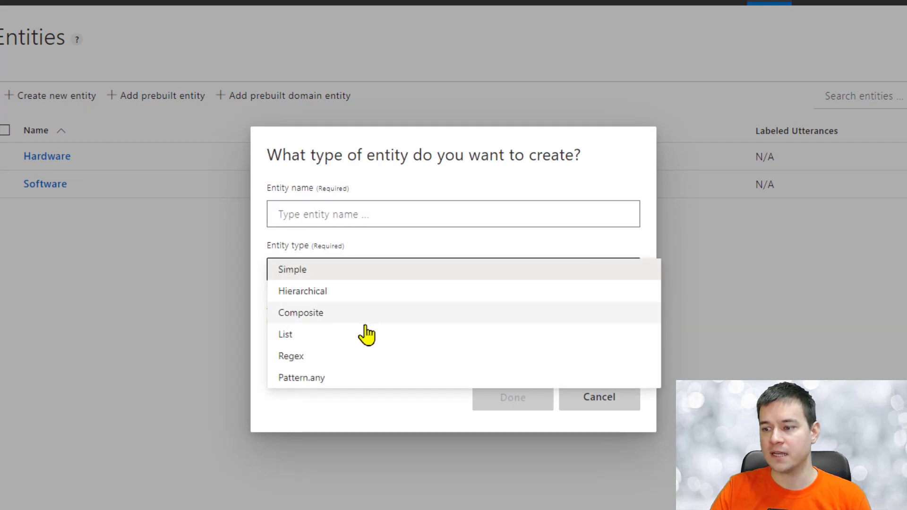
{"action": "left_click", "coordinate": [364, 336]}
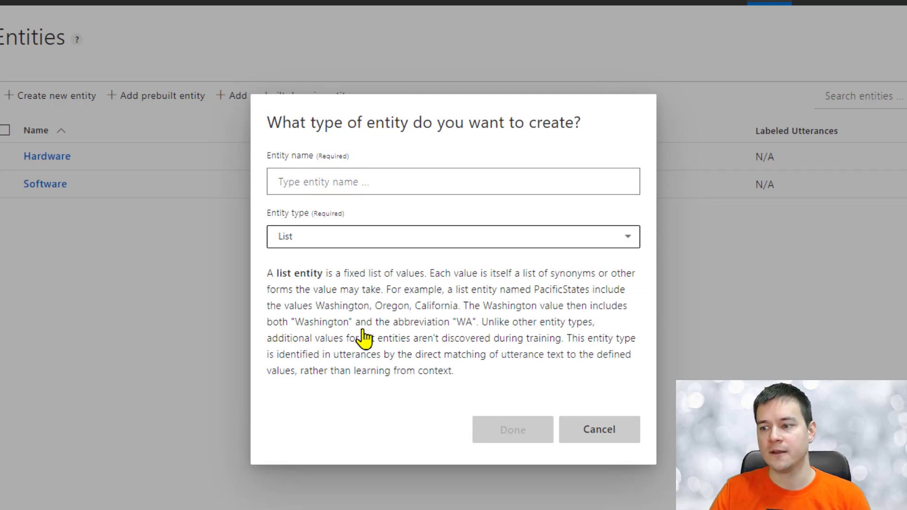
{"action": "left_click", "coordinate": [609, 435]}
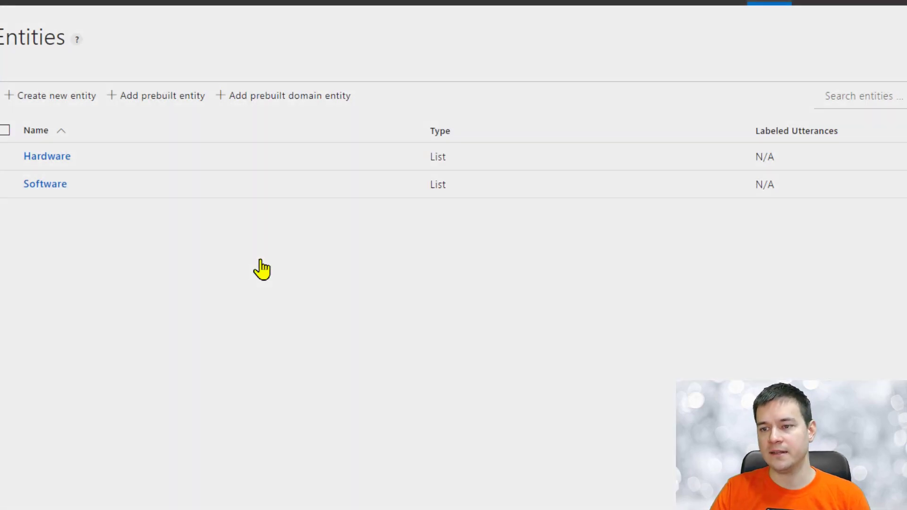
{"action": "left_click", "coordinate": [47, 185]}
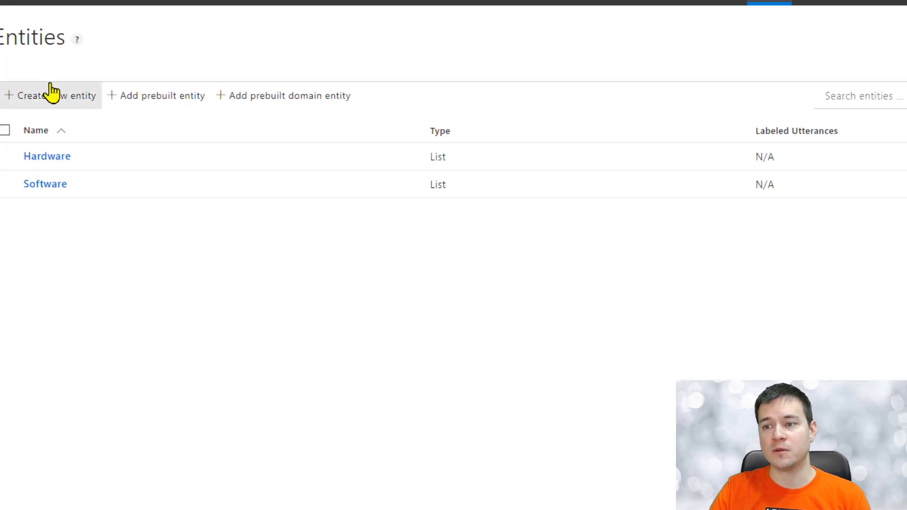
{"action": "left_click", "coordinate": [47, 95]}
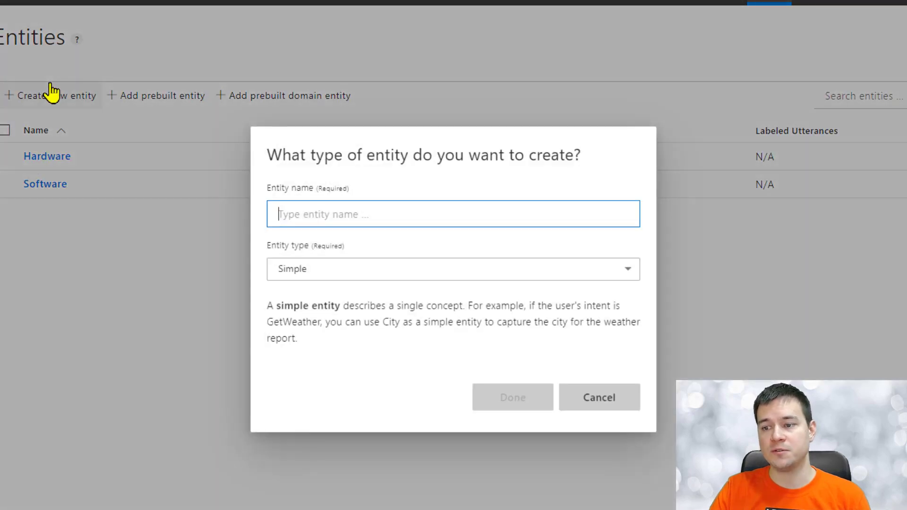
{"action": "left_click", "coordinate": [353, 278]}
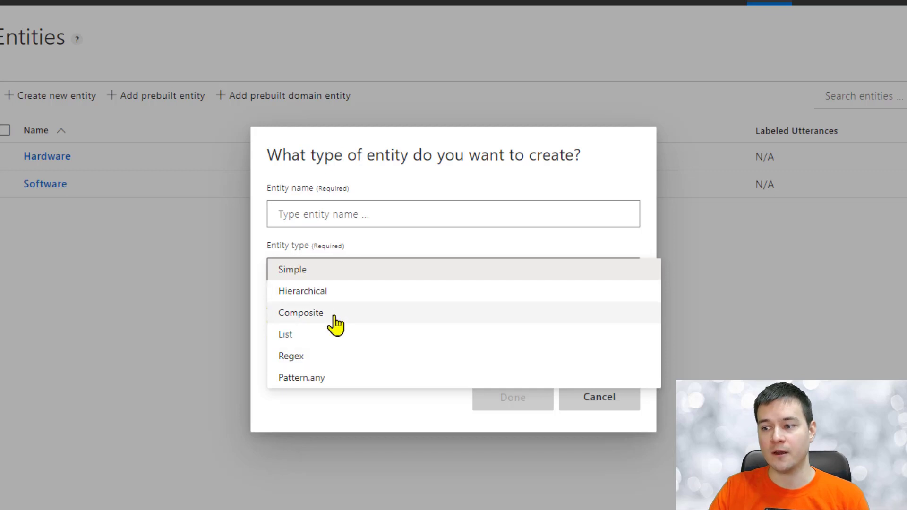
{"action": "left_click", "coordinate": [401, 242]}
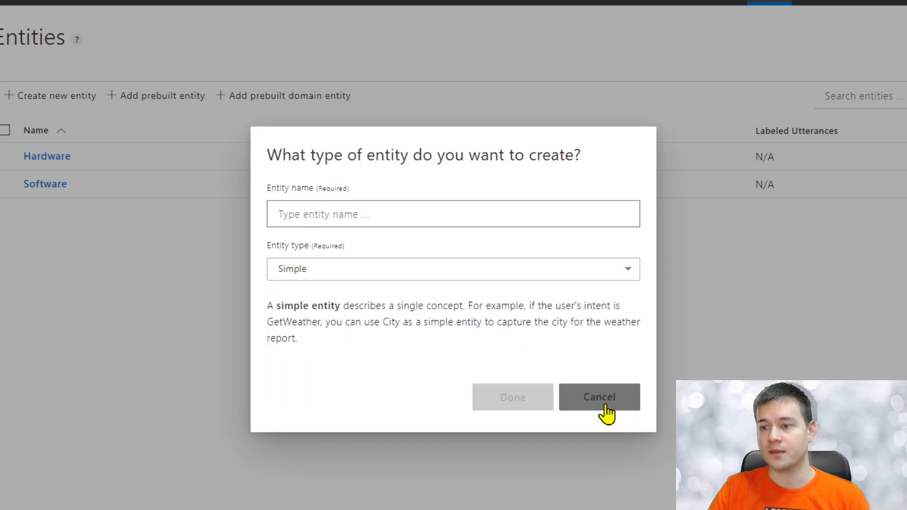
{"action": "left_click", "coordinate": [603, 404]}
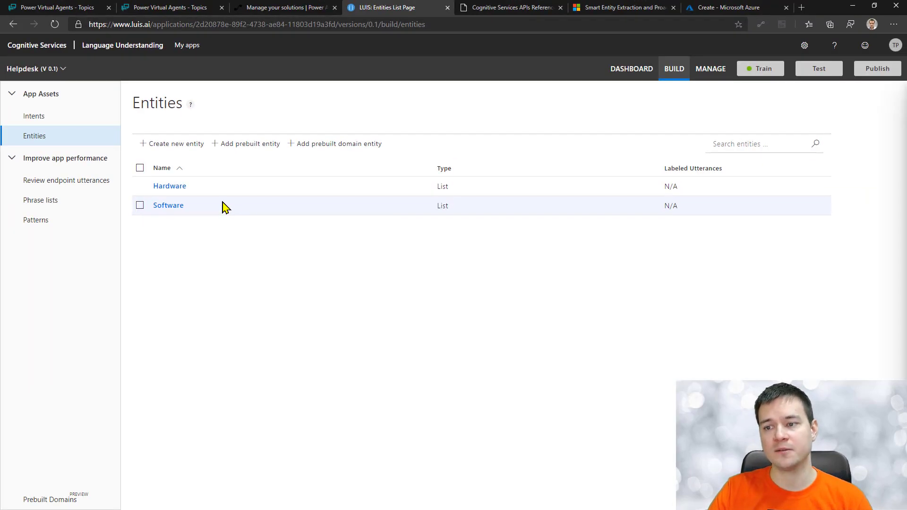
Step: Open the Software list entity to see its normalized values and synonyms
{"action": "left_click", "coordinate": [163, 208]}
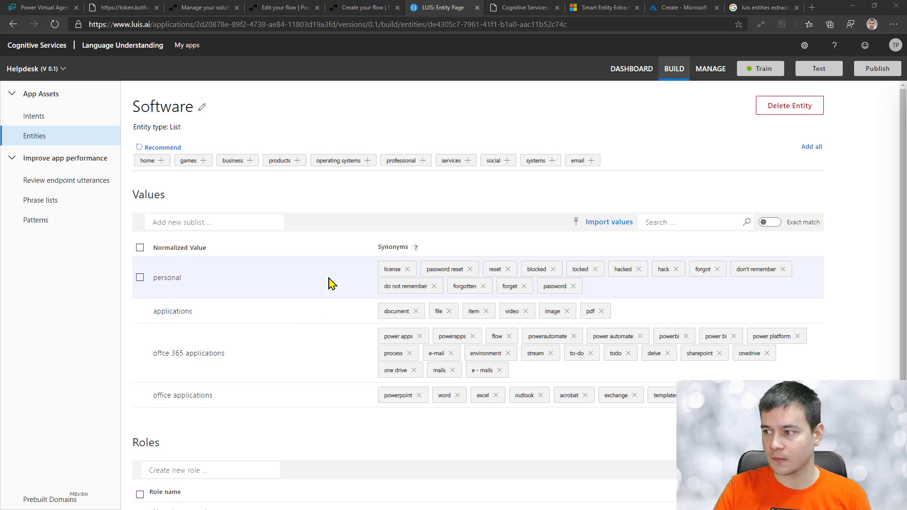
Step: Reopen Users Issues, inspect a Software label's normalized values, and focus the example utterance box
{"action": "left_click", "coordinate": [41, 118]}
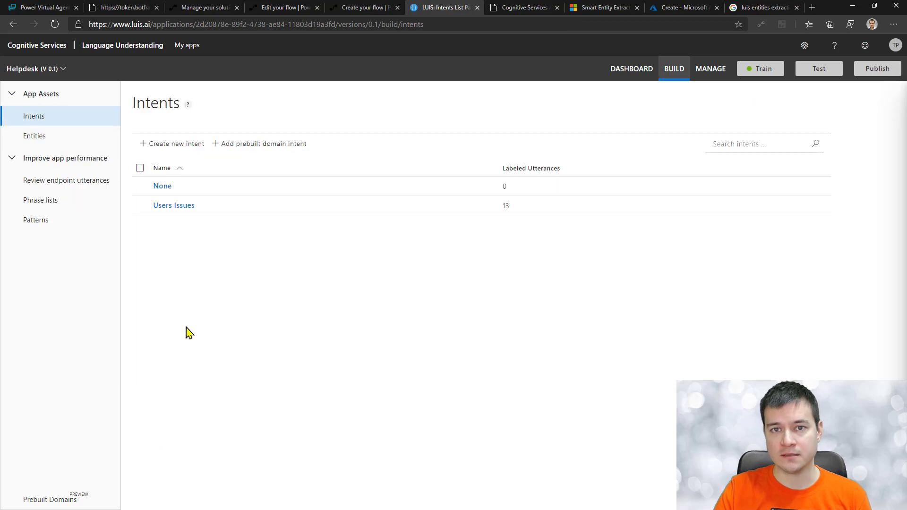
{"action": "left_click", "coordinate": [176, 208]}
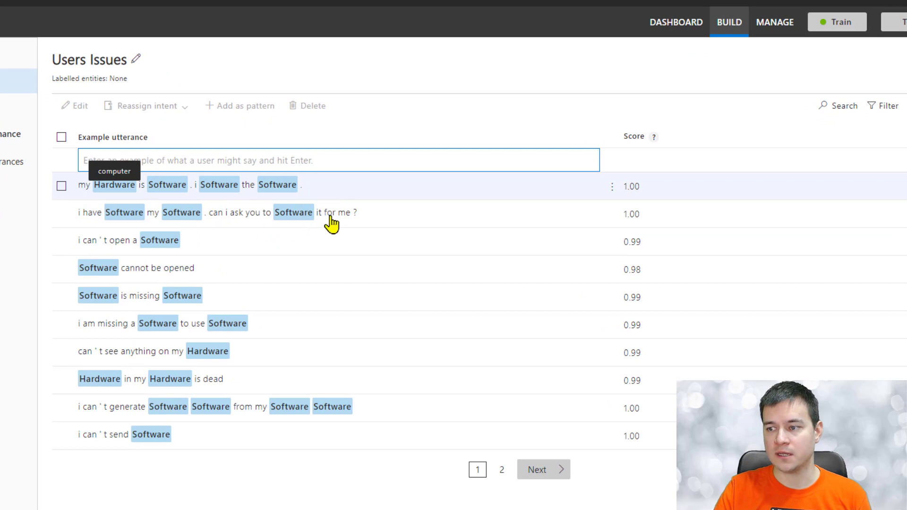
{"action": "left_click", "coordinate": [301, 214]}
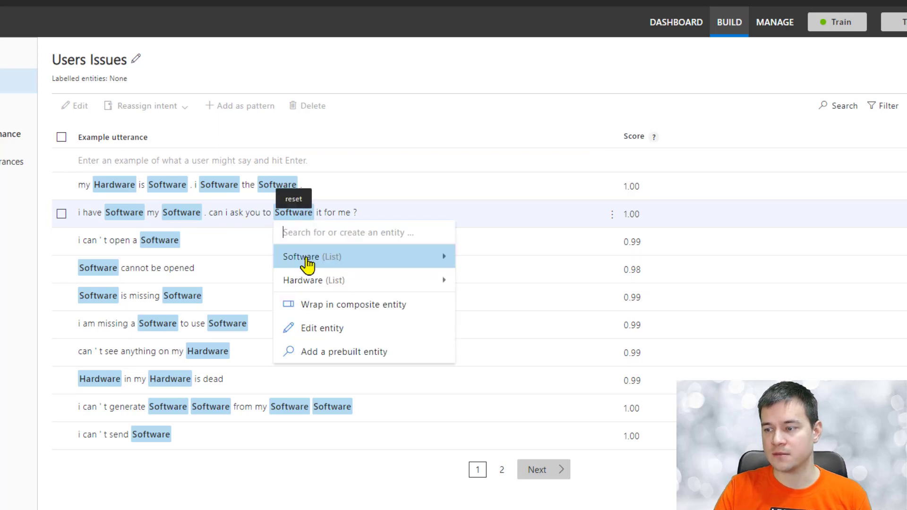
{"action": "mouse_move", "coordinate": [307, 263]}
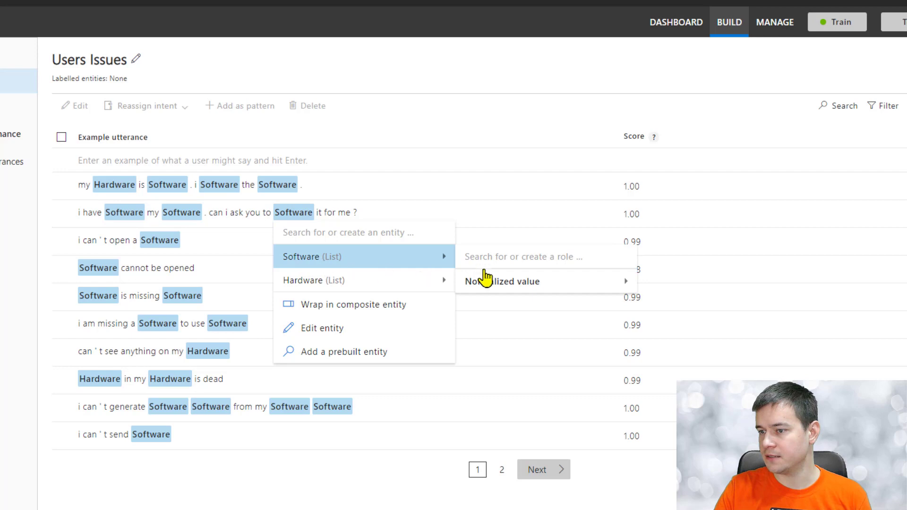
{"action": "left_click", "coordinate": [499, 288]}
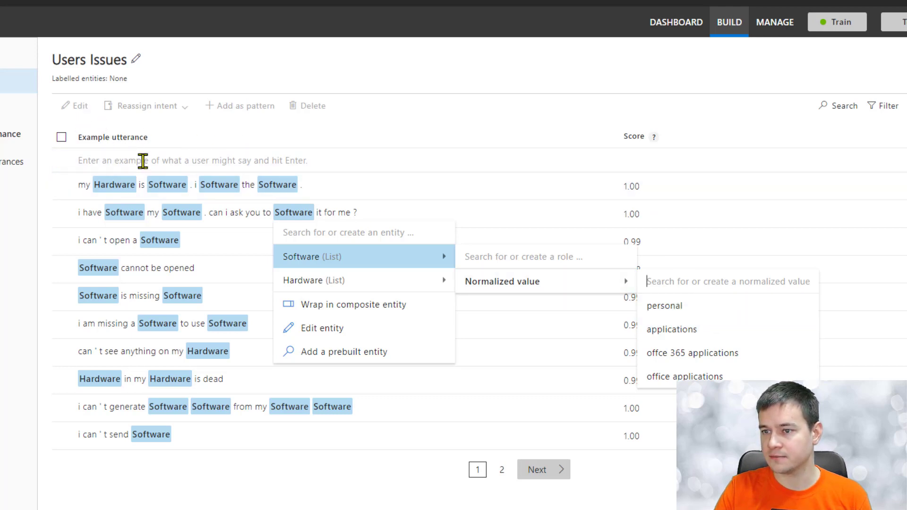
{"action": "left_click", "coordinate": [143, 160]}
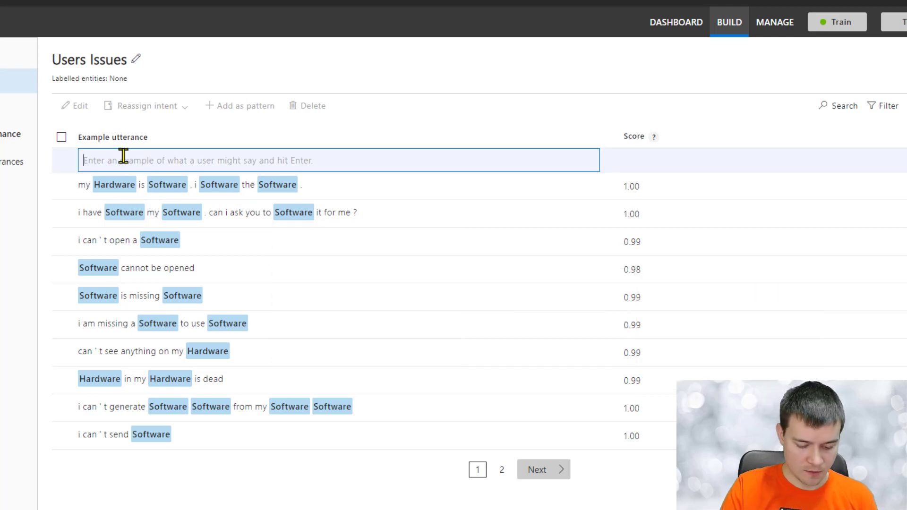
Step: Add the utterance 'I don't know where to find number of words used in my word document' and check its entity labels
{"action": "type", "text": "I"}
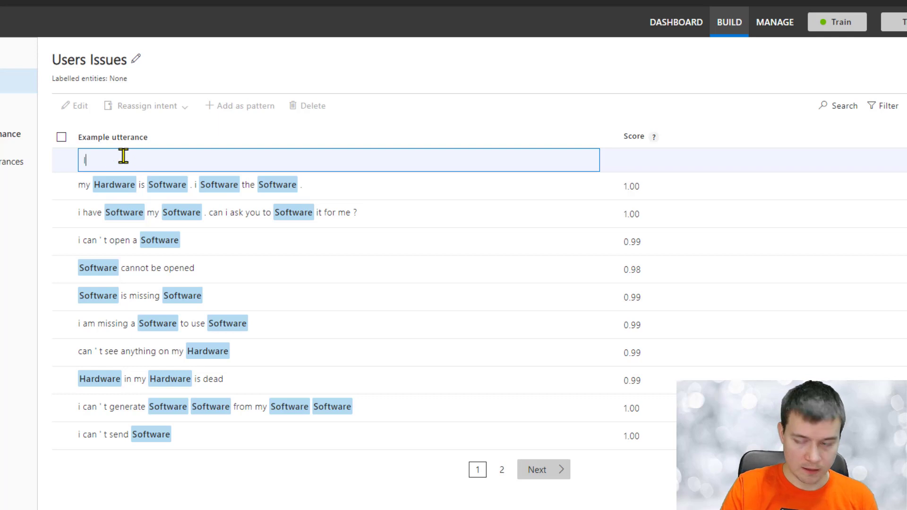
{"action": "type", "text": " don't know "}
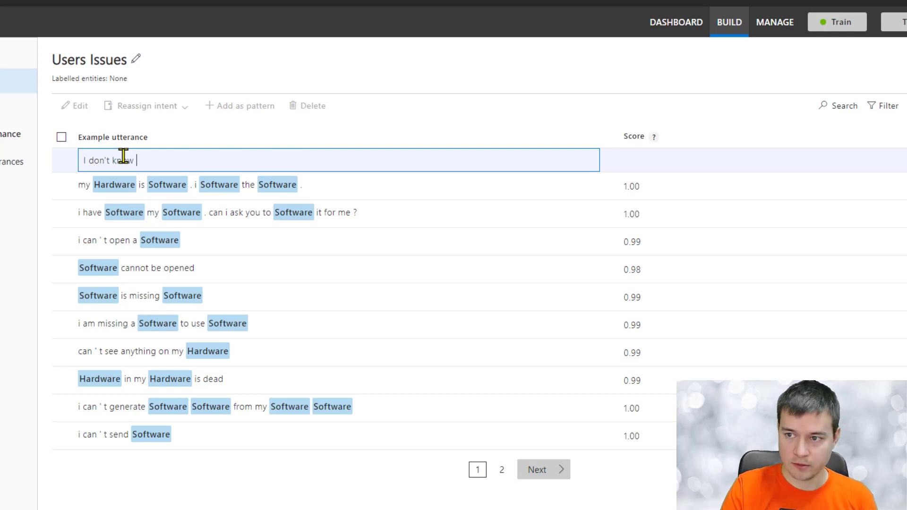
{"action": "type", "text": "where to fi"}
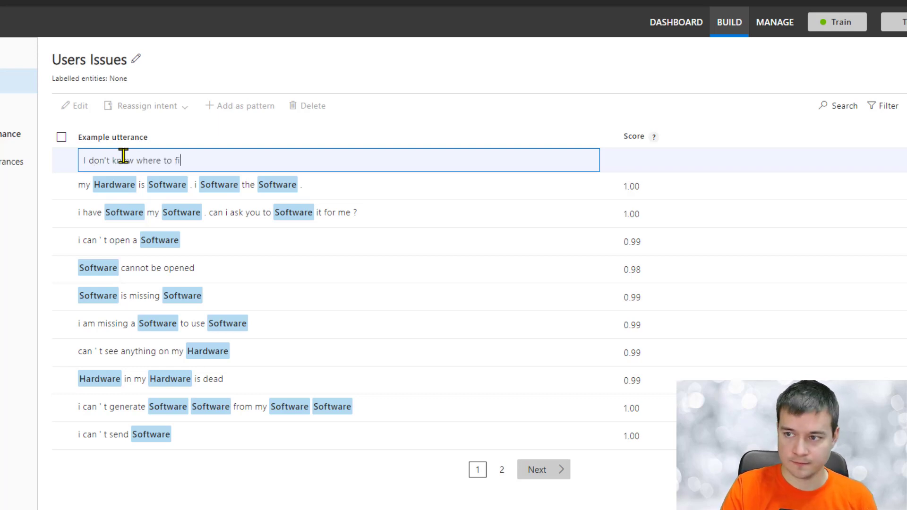
{"action": "type", "text": "nd number o"}
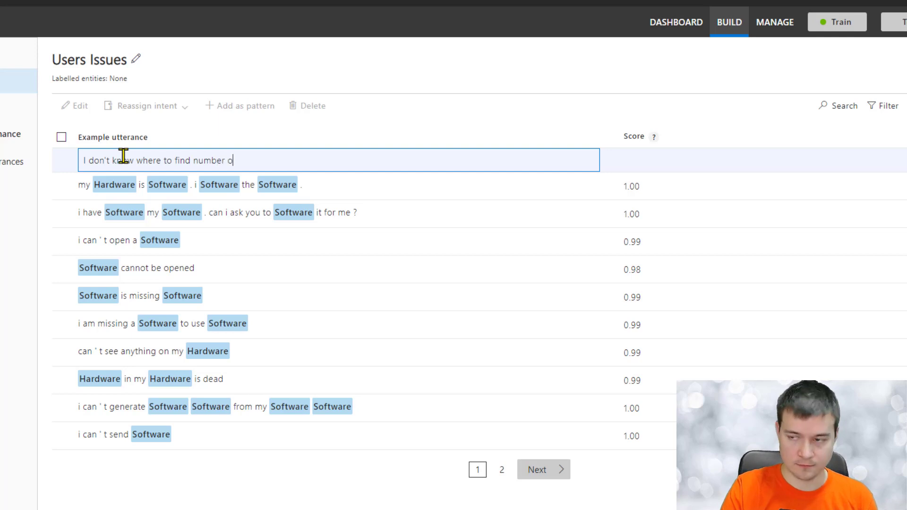
{"action": "type", "text": "f words used"}
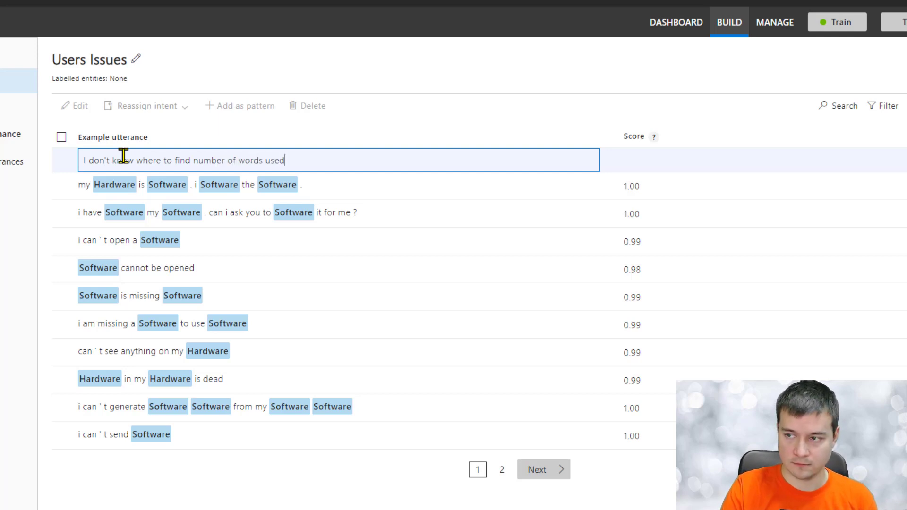
{"action": "type", "text": " in my "}
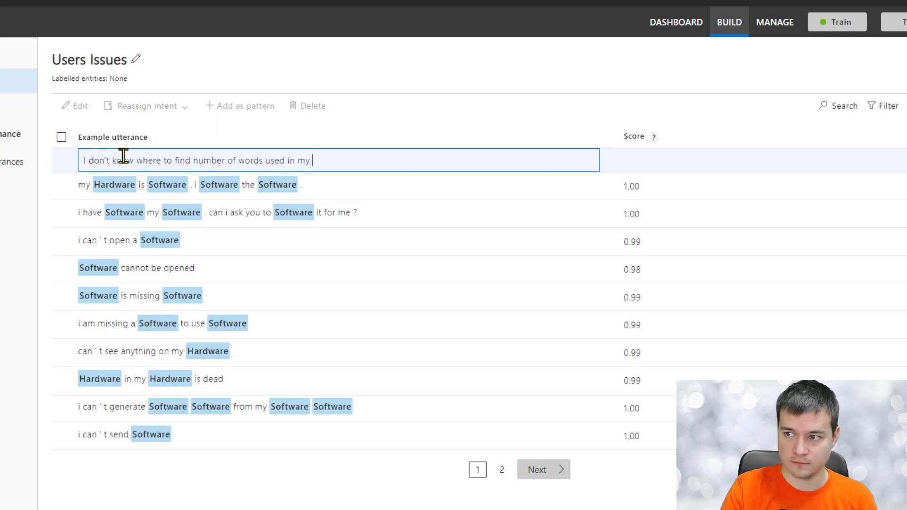
{"action": "type", "text": "word document"}
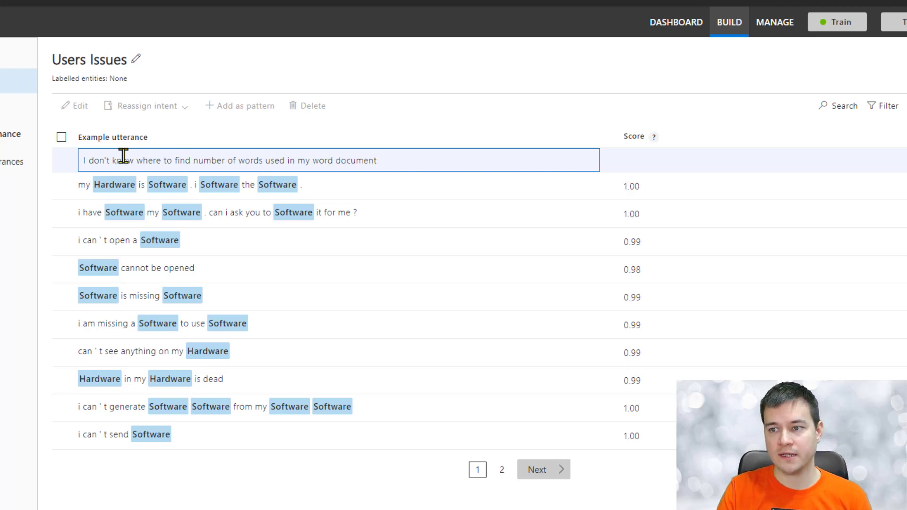
{"action": "key", "text": "Return"}
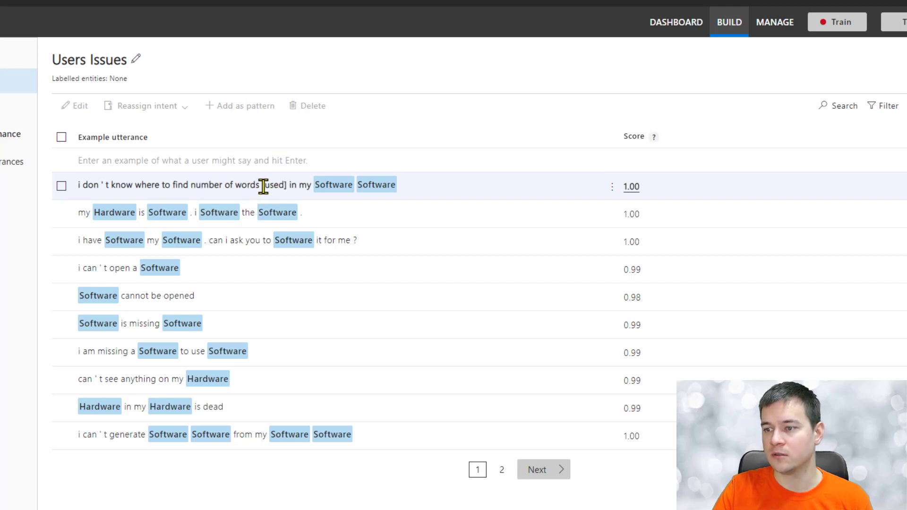
{"action": "left_click", "coordinate": [210, 185]}
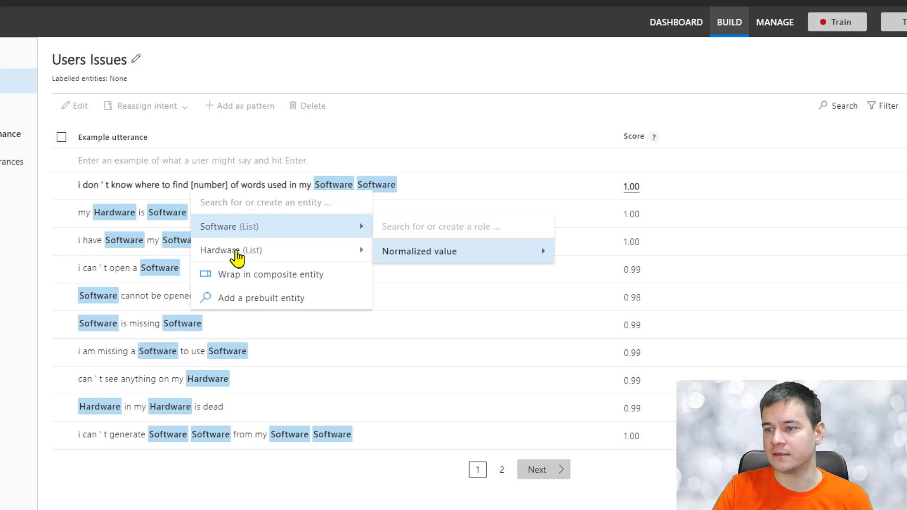
{"action": "mouse_move", "coordinate": [237, 259]}
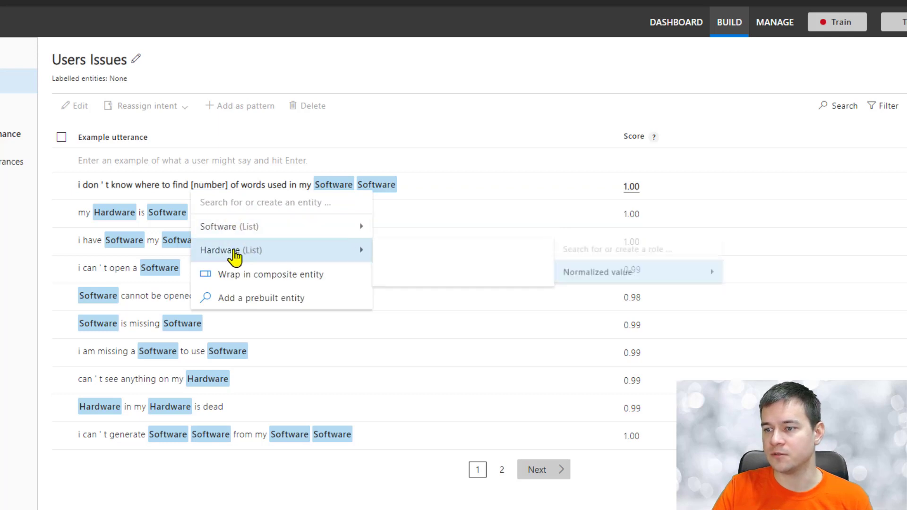
{"action": "mouse_move", "coordinate": [419, 277]}
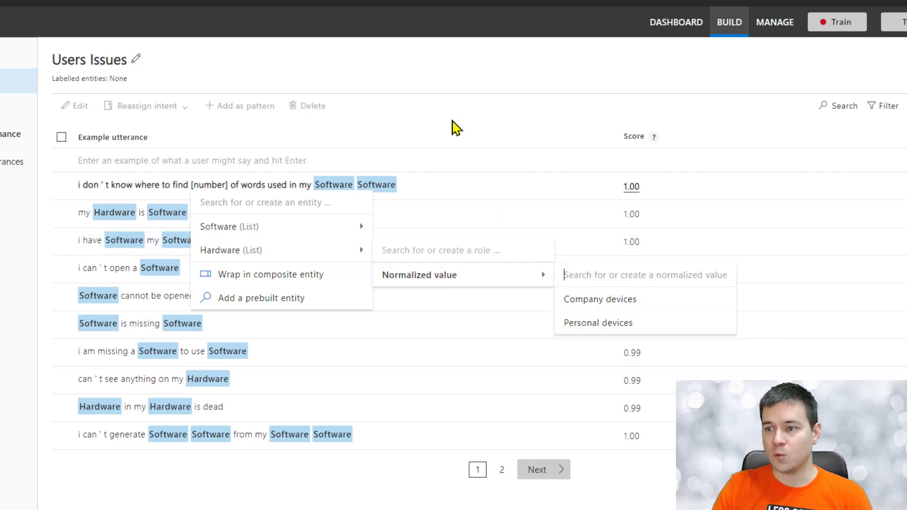
{"action": "left_click", "coordinate": [4, 81]}
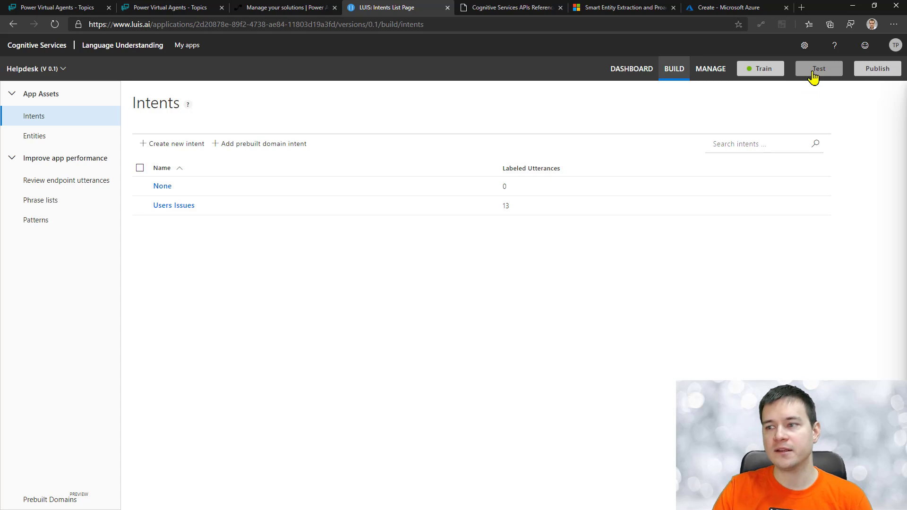
Step: Test the locked-laptop password-reset utterance in LUIS and inspect its Users Issues (1.000) score and Software entities
{"action": "left_click", "coordinate": [814, 76]}
{"action": "left_click", "coordinate": [799, 116]}
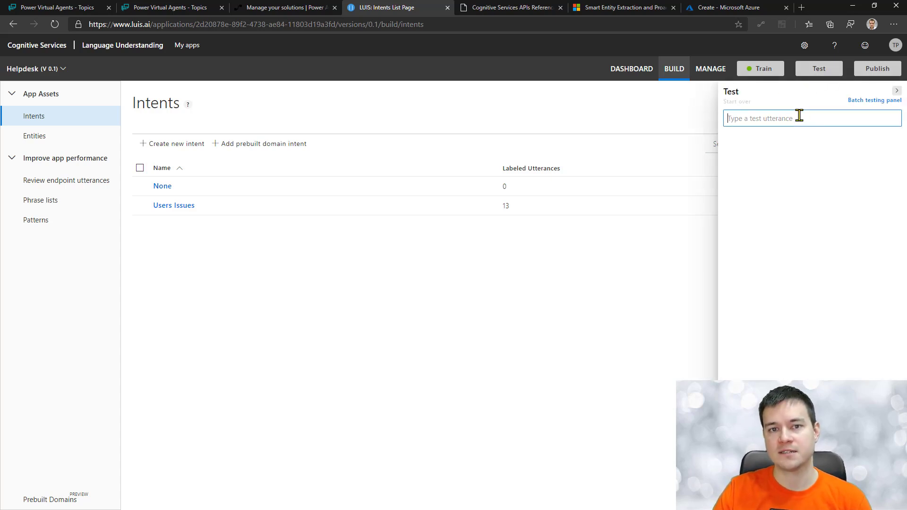
{"action": "key", "text": "ctrl+v"}
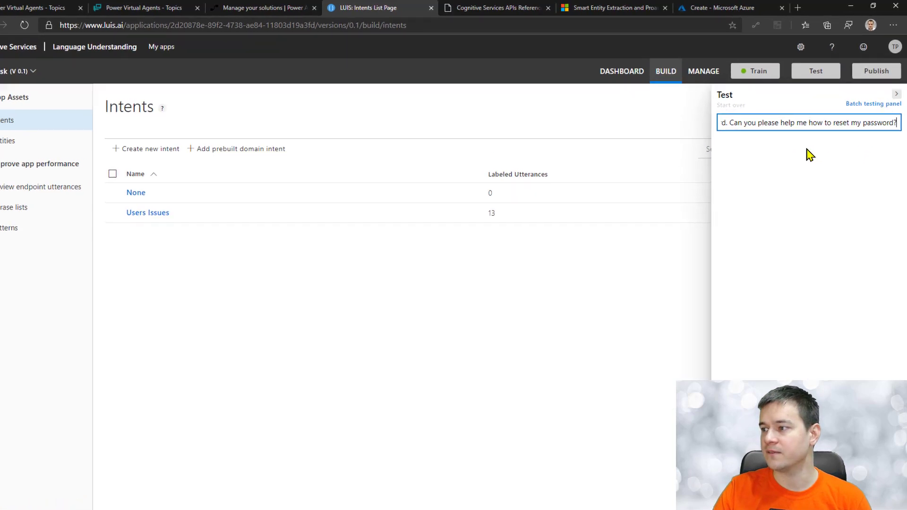
{"action": "key", "text": "Return"}
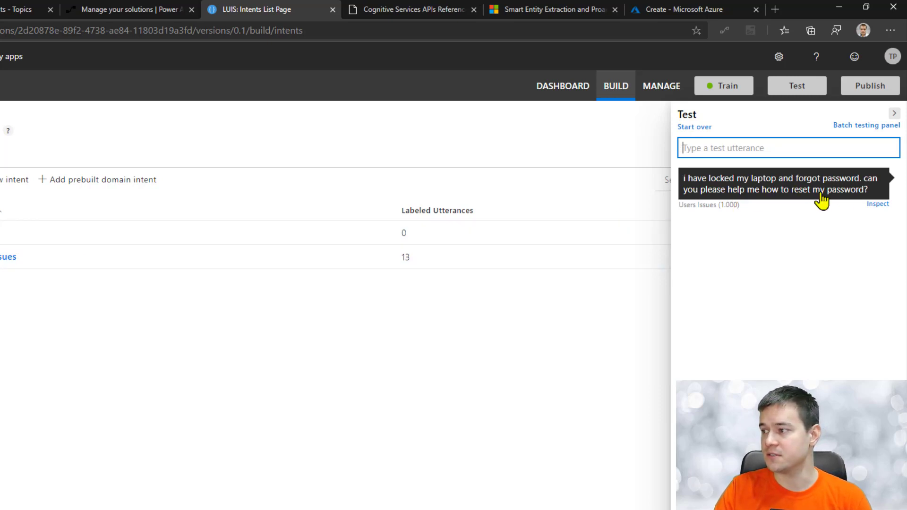
{"action": "left_click", "coordinate": [879, 210]}
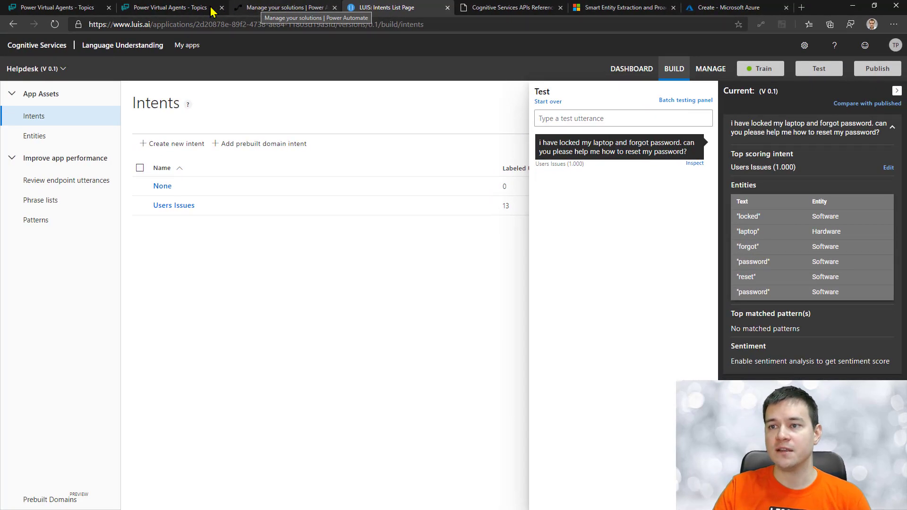
{"action": "left_click", "coordinate": [81, 8]}
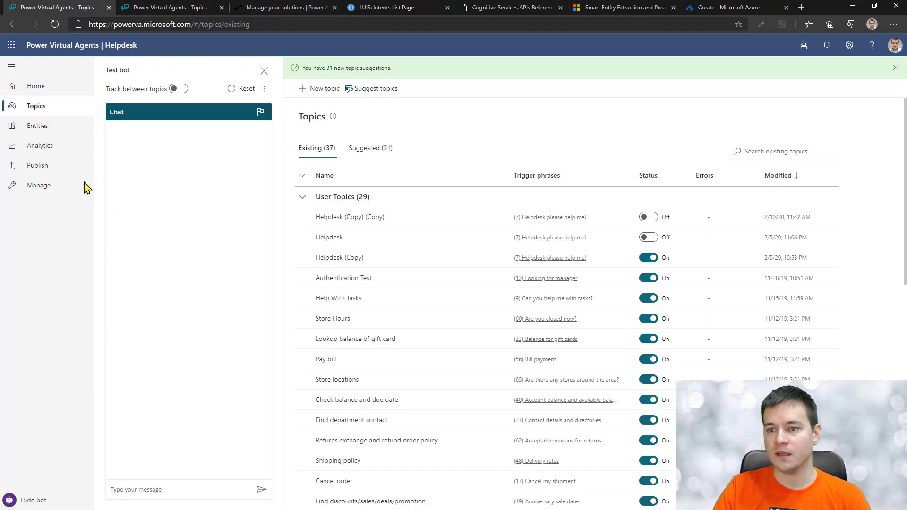
Step: Close the duplicate Topics tab, turn Helpdesk (Copy) off and Helpdesk on, and open Helpdesk's authoring canvas
{"action": "left_click", "coordinate": [40, 126]}
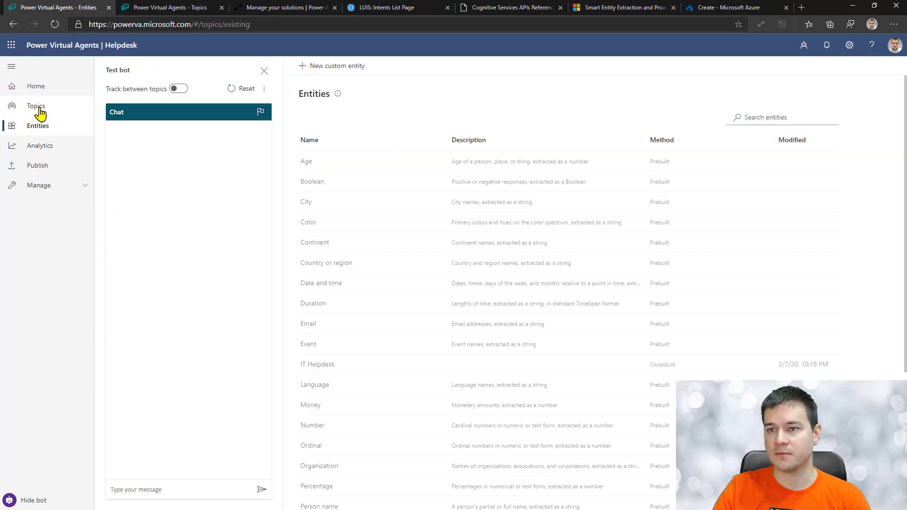
{"action": "left_click", "coordinate": [37, 107]}
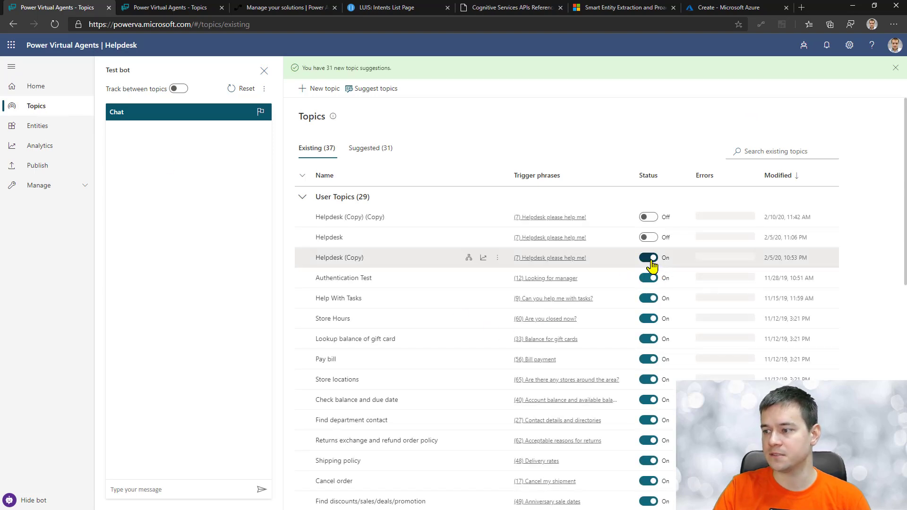
{"action": "left_click", "coordinate": [221, 8]}
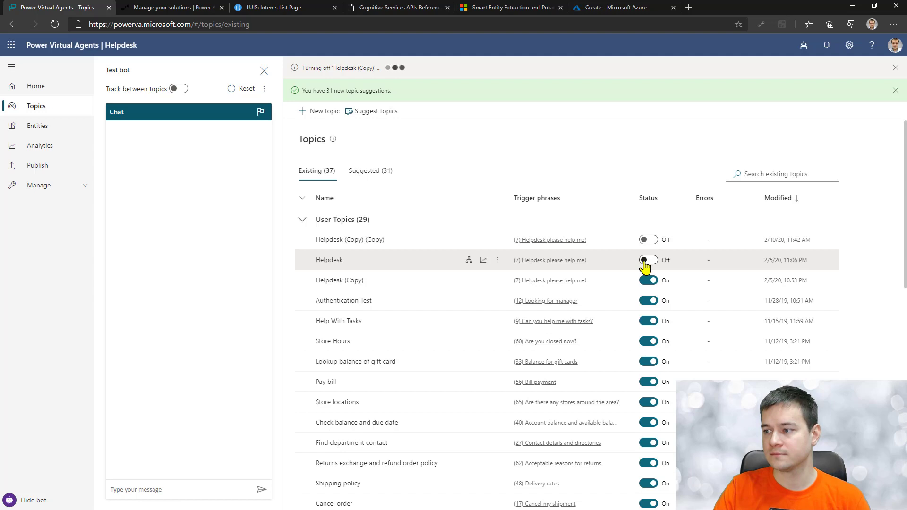
{"action": "left_click", "coordinate": [644, 261]}
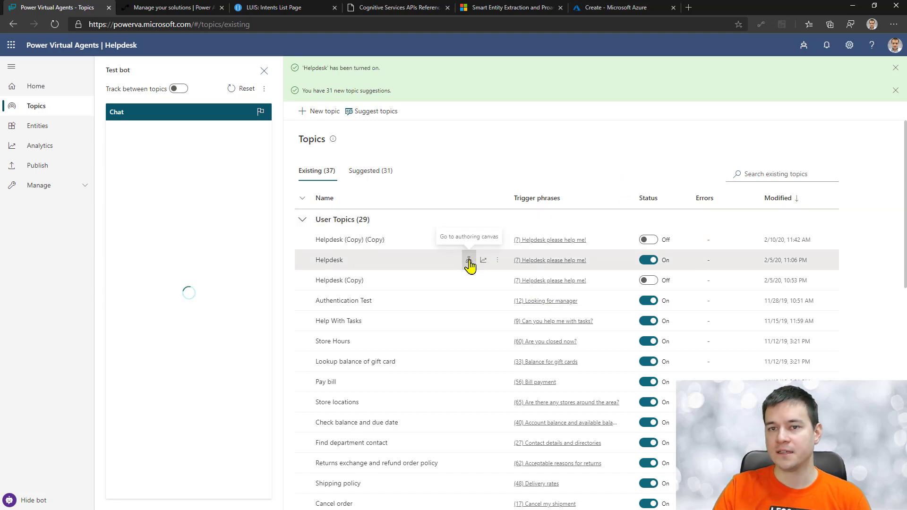
{"action": "left_click", "coordinate": [470, 261]}
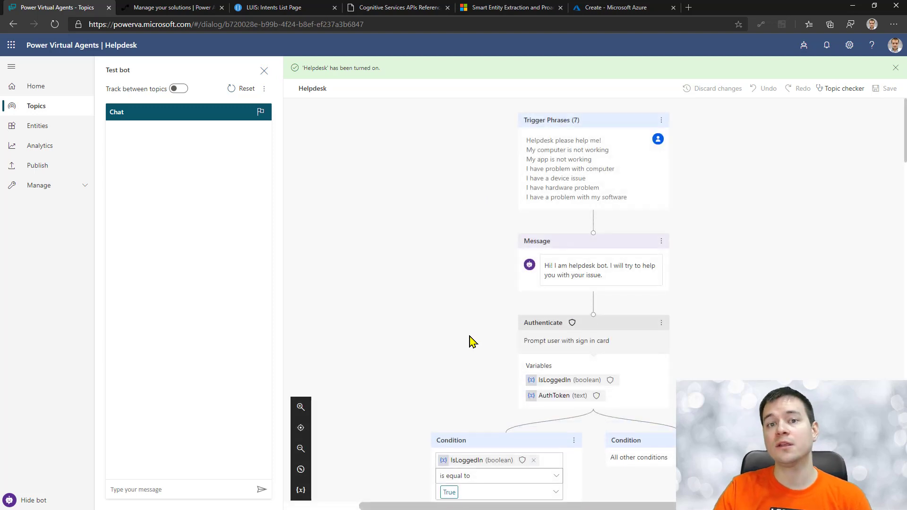
Step: Scroll through the Helpdesk canvas's Question, Action and Condition nodes that send the issue to the LUIS flow
{"action": "scroll", "coordinate": [730, 334], "scroll_direction": "down", "scroll_amount": 8}
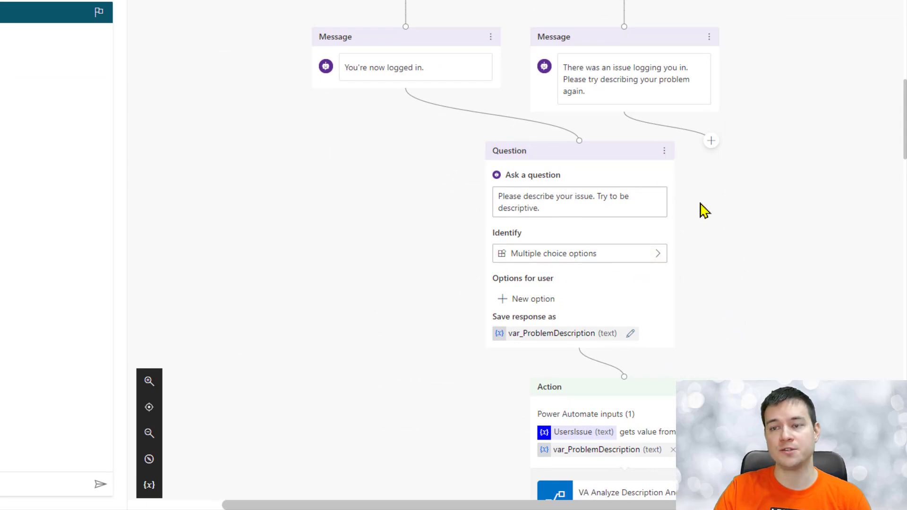
{"action": "scroll", "coordinate": [702, 209], "scroll_direction": "down", "scroll_amount": 1}
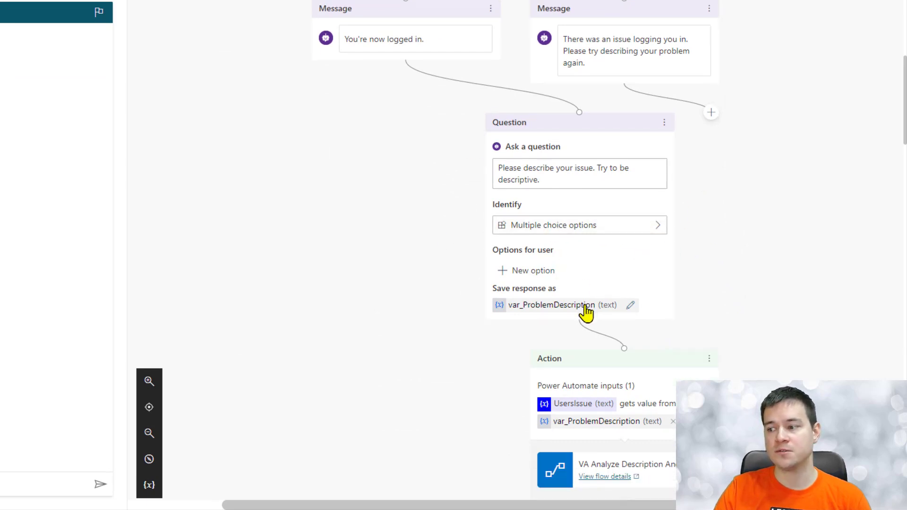
{"action": "scroll", "coordinate": [736, 330], "scroll_direction": "down", "scroll_amount": 3}
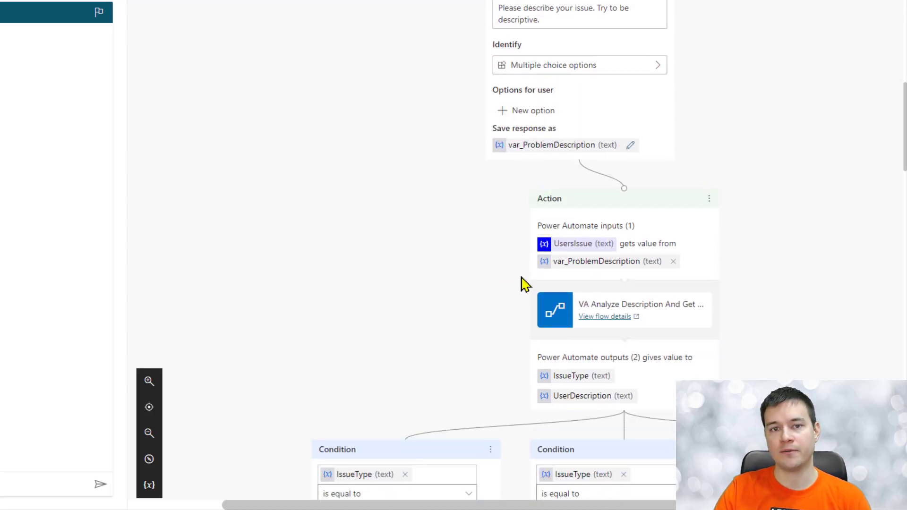
{"action": "scroll", "coordinate": [522, 284], "scroll_direction": "down", "scroll_amount": 3}
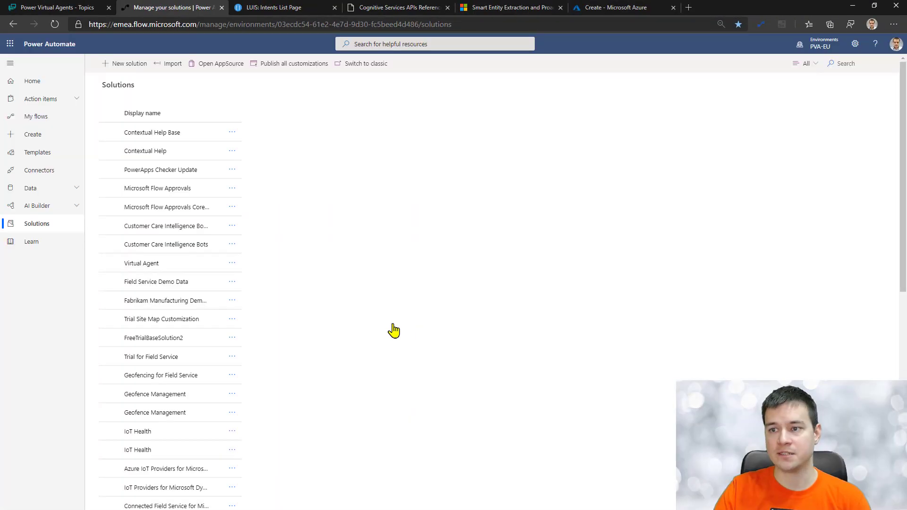
Step: Open the VA Analyze Description And Get Entity flow from the Virtual Agent solution in the editor
{"action": "left_click", "coordinate": [142, 264]}
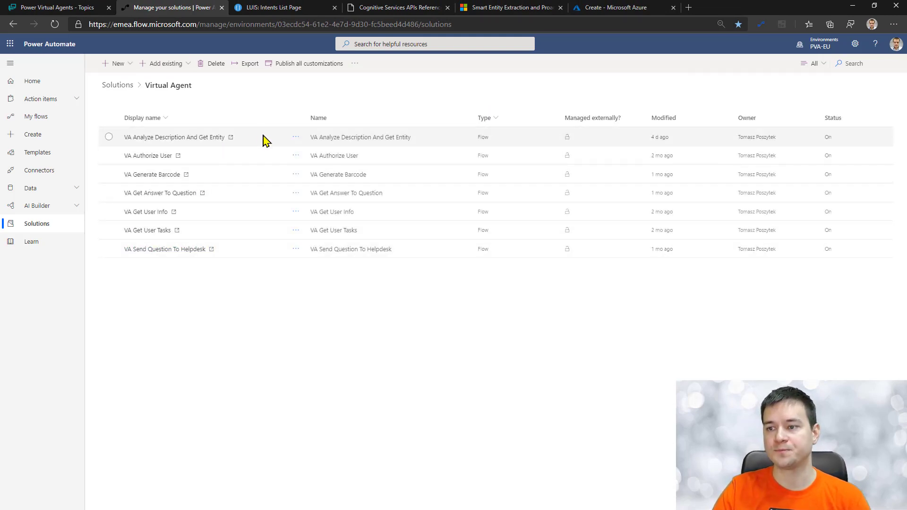
{"action": "left_click", "coordinate": [202, 140]}
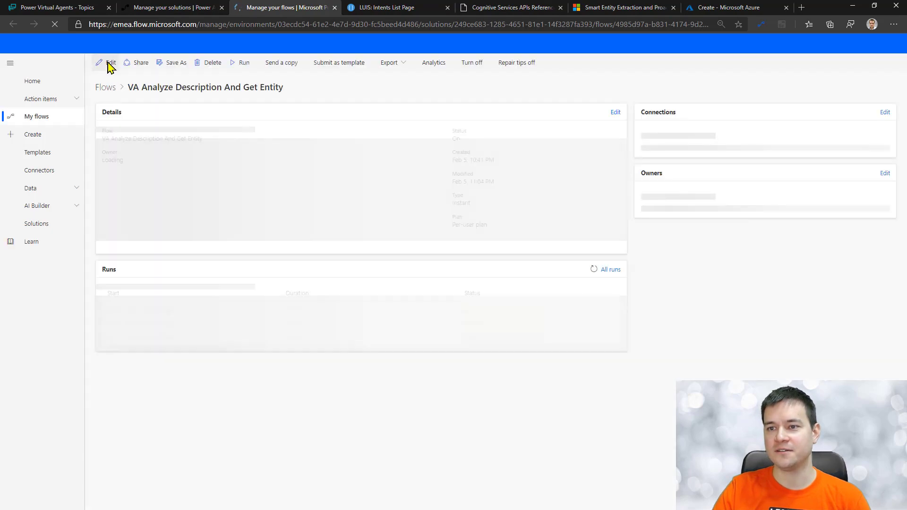
{"action": "left_click", "coordinate": [109, 66]}
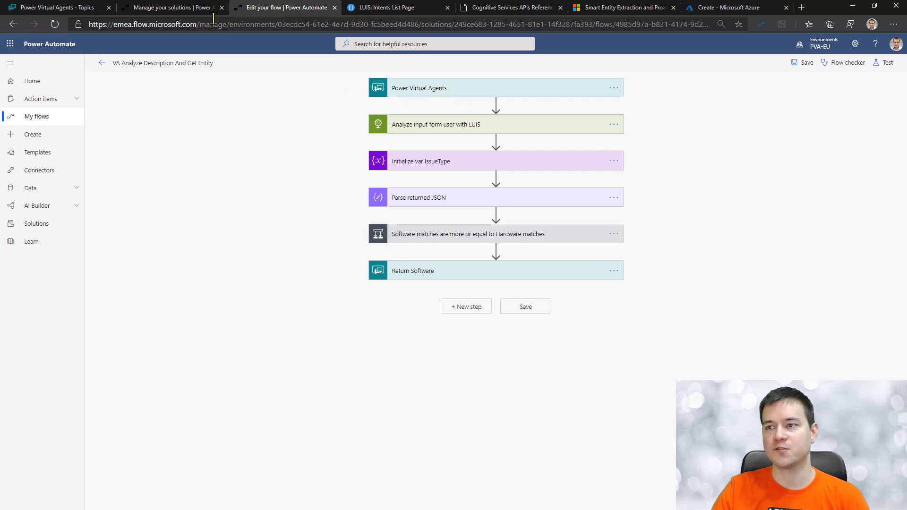
Step: Start a new automated flow named 'test'
{"action": "left_click", "coordinate": [32, 136]}
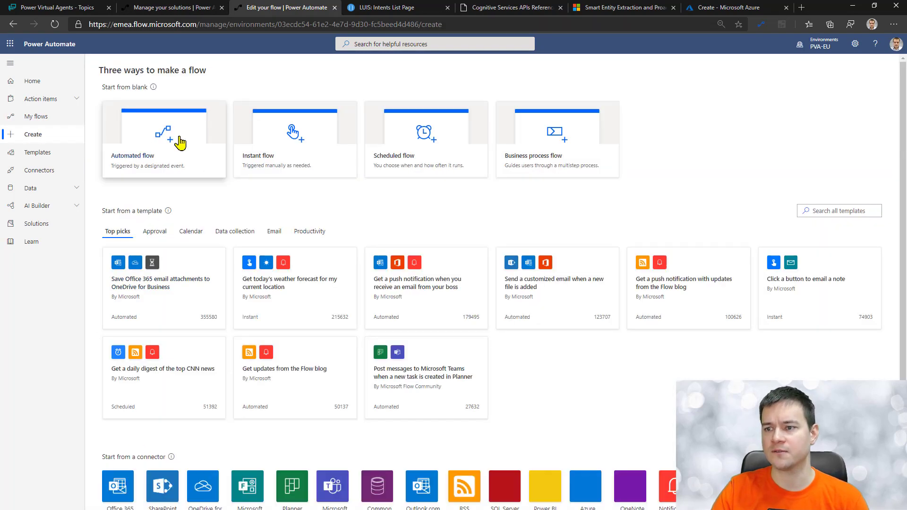
{"action": "left_click", "coordinate": [179, 142]}
{"action": "left_click", "coordinate": [486, 195]}
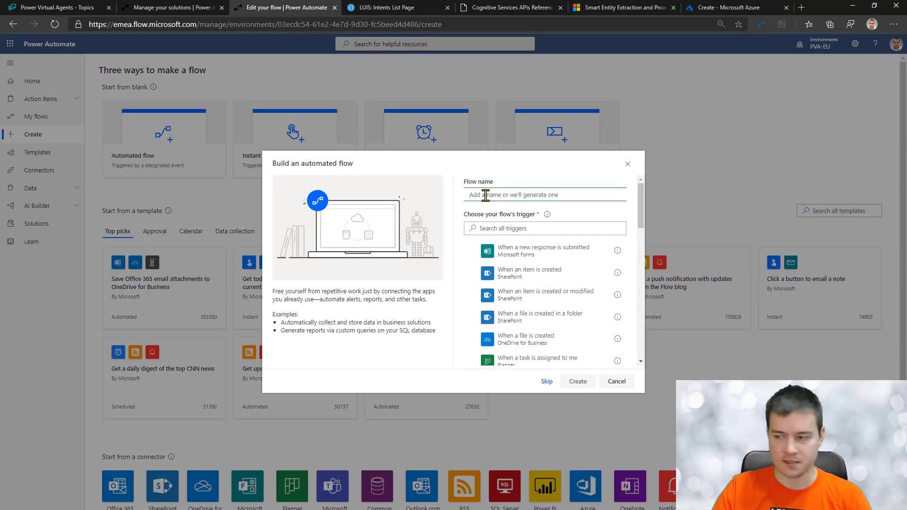
{"action": "type", "text": "test"}
Step: Search triggers for 'virtual' and, with no match found, skip to a blank flow
{"action": "left_click", "coordinate": [509, 228]}
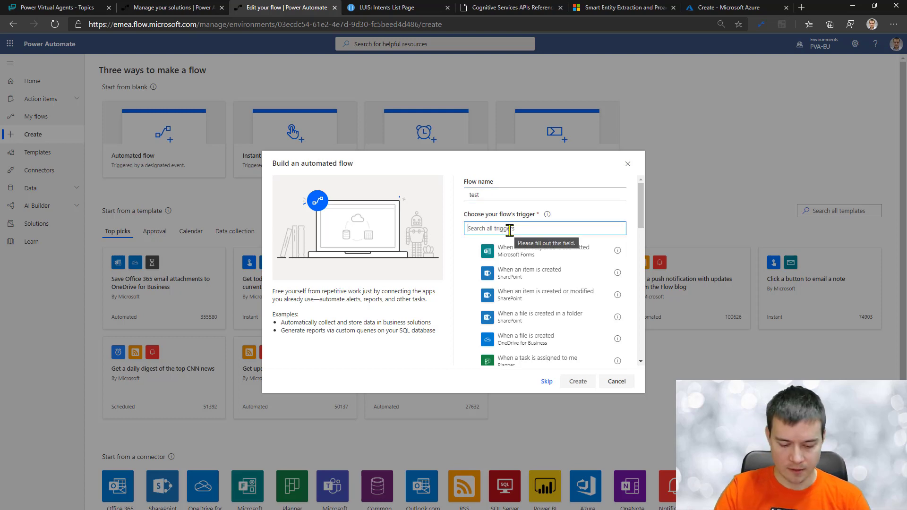
{"action": "type", "text": "vir"}
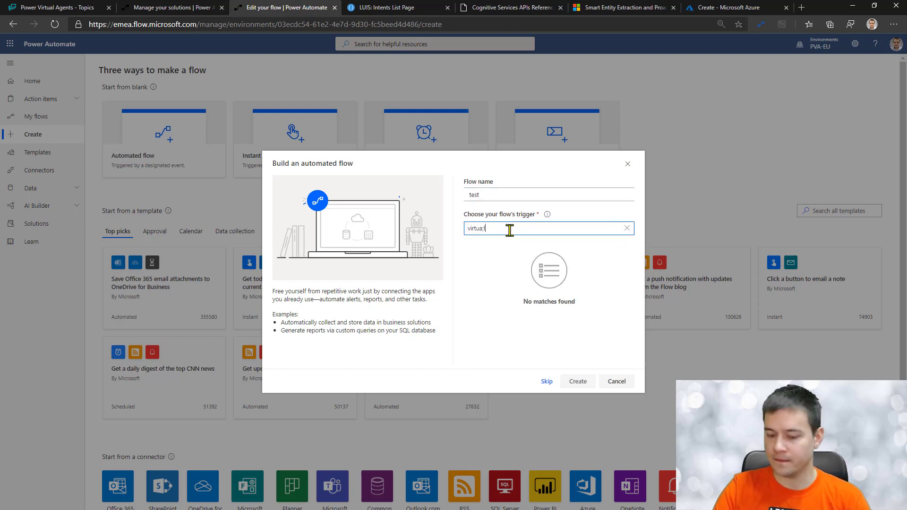
{"action": "type", "text": "tua;"}
{"action": "key", "text": "BackSpace"}
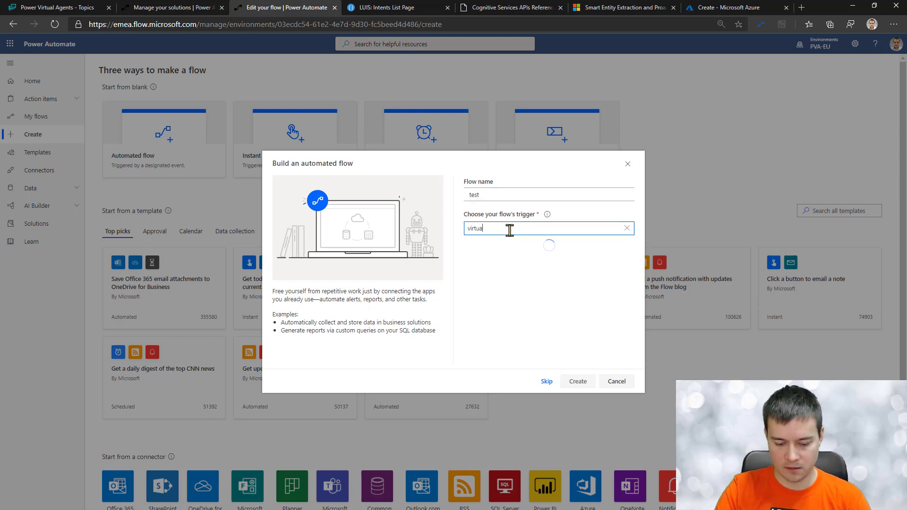
{"action": "type", "text": "l"}
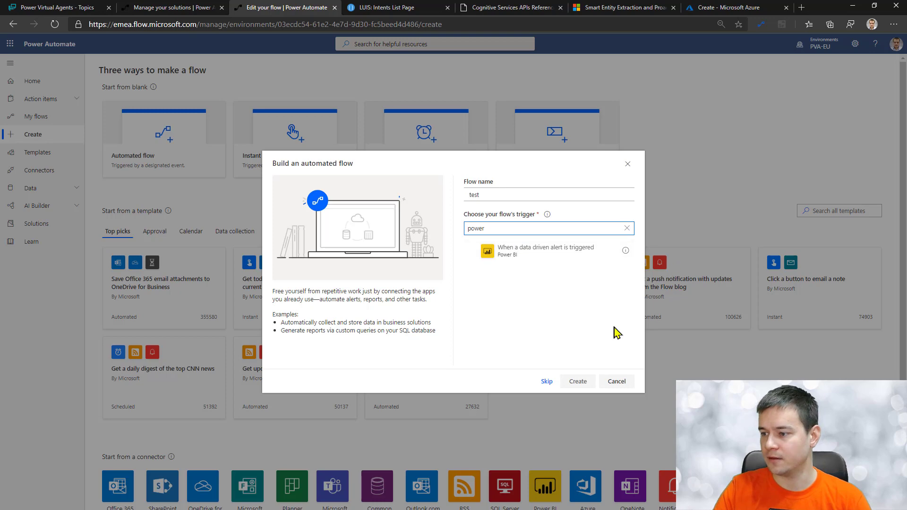
{"action": "left_click", "coordinate": [547, 382]}
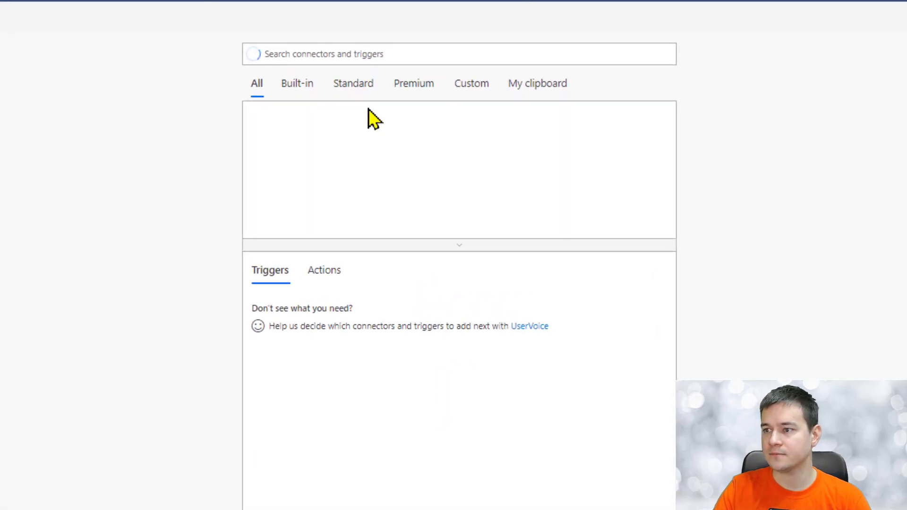
Step: Search connectors for 'virtual' and list the Power Virtual Agents 'When Power Virtual Agents calls a flow' trigger
{"action": "type", "text": "virtual"}
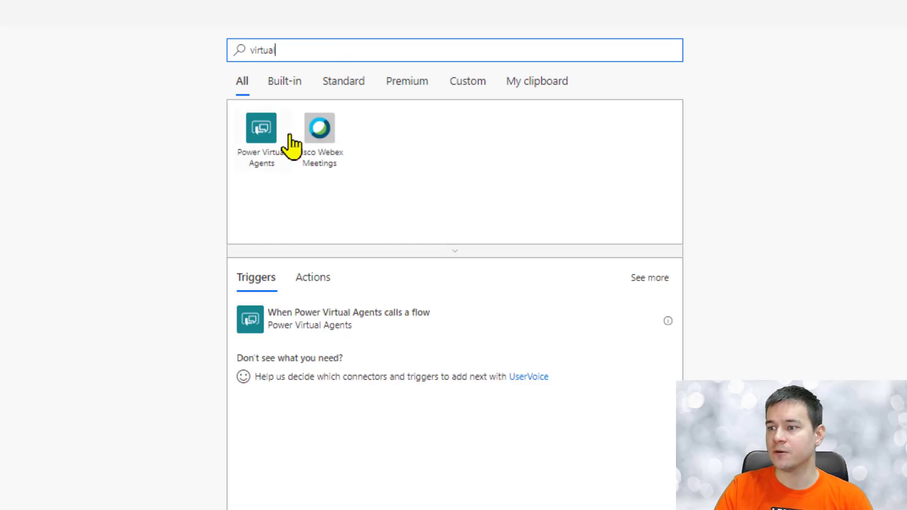
{"action": "left_click", "coordinate": [256, 157]}
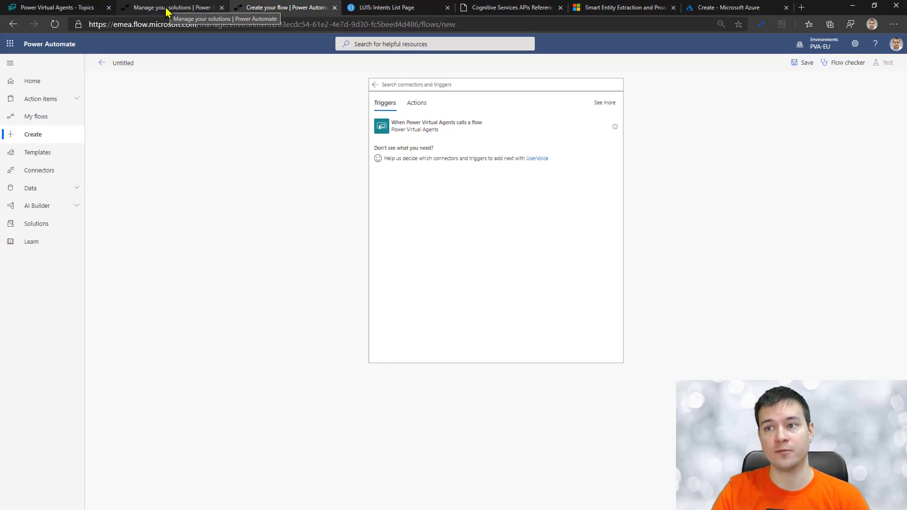
Step: Back in the Virtual Agent solution, dismiss the notice and reopen the VA Analyze Description And Get Entity flow
{"action": "left_click", "coordinate": [166, 11]}
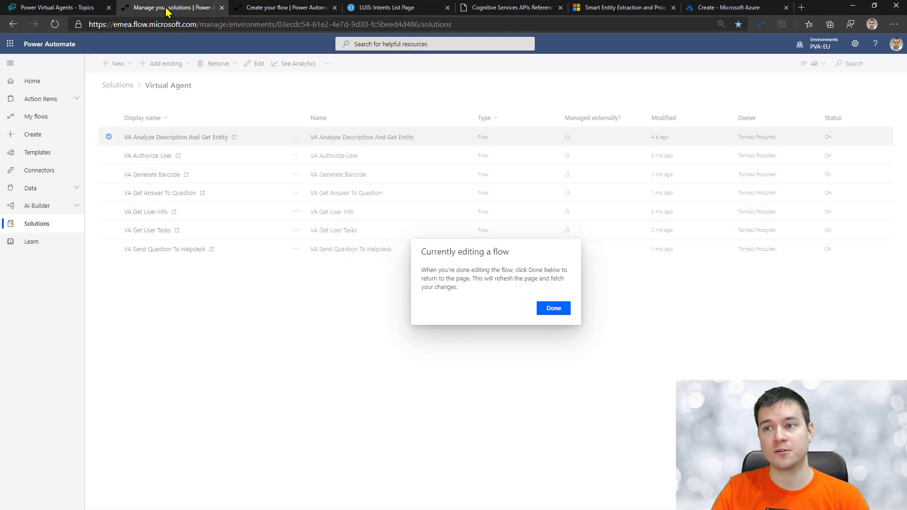
{"action": "left_click", "coordinate": [551, 310]}
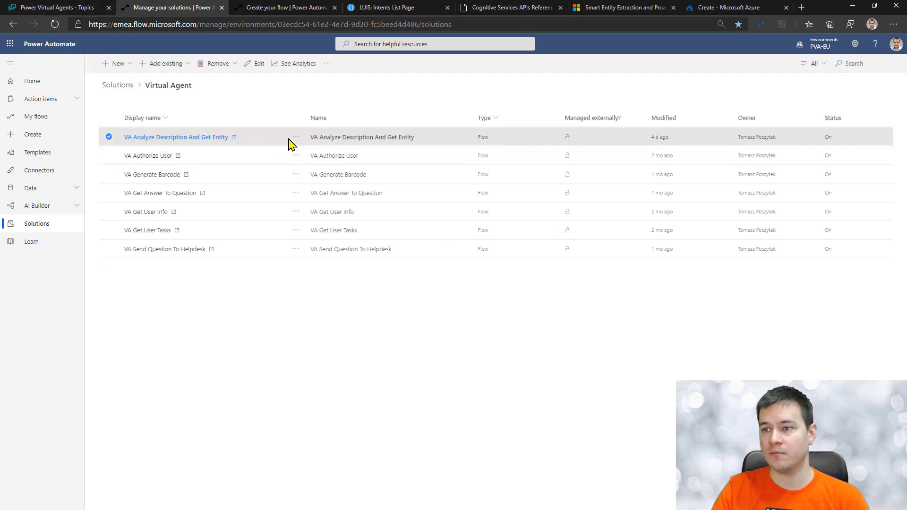
{"action": "left_click", "coordinate": [182, 137]}
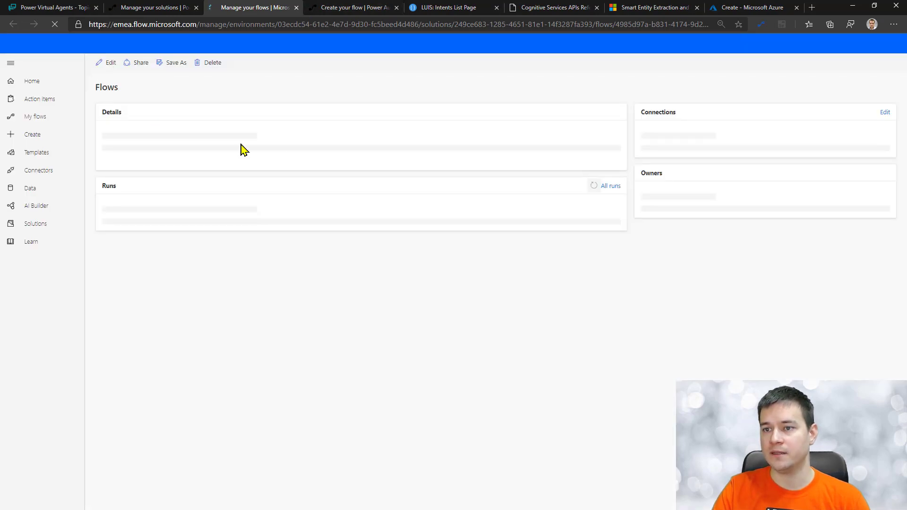
Step: Expand the flow's trigger and LUIS step to view its POST request and UsersIssue query body
{"action": "left_click", "coordinate": [109, 64]}
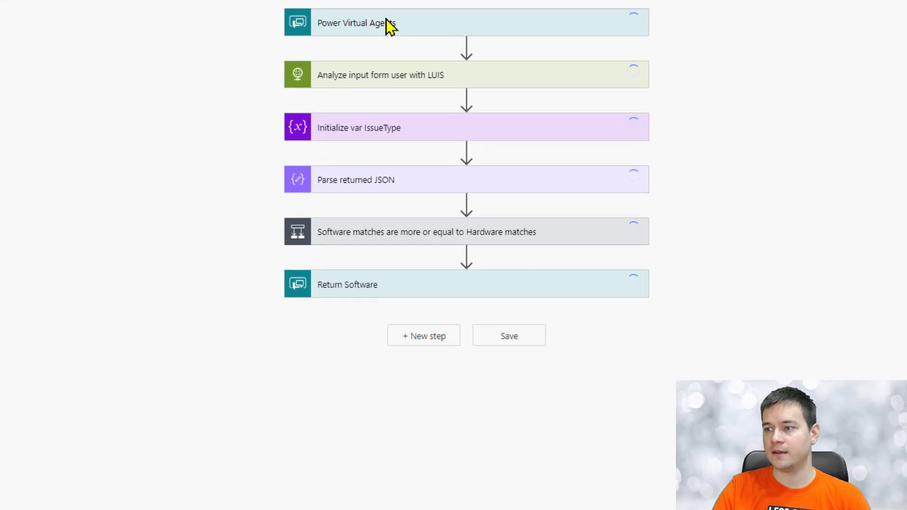
{"action": "left_click", "coordinate": [430, 29]}
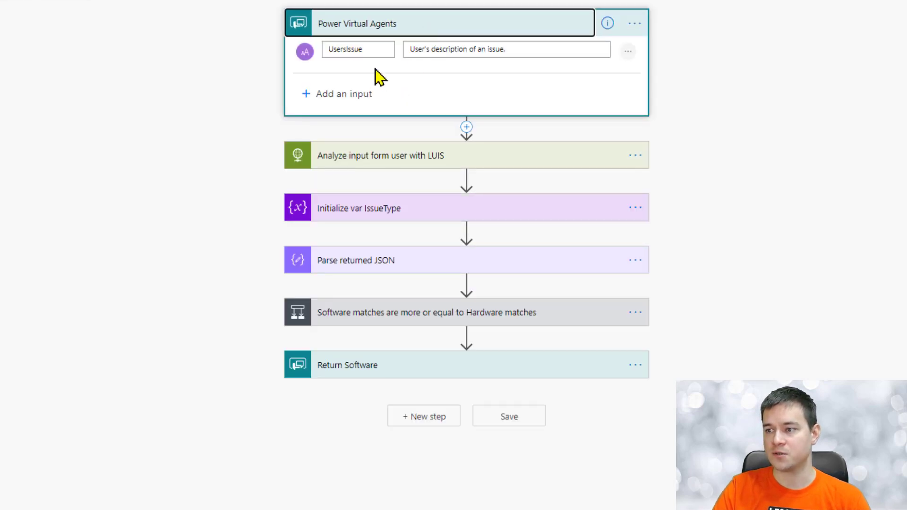
{"action": "left_click", "coordinate": [382, 159]}
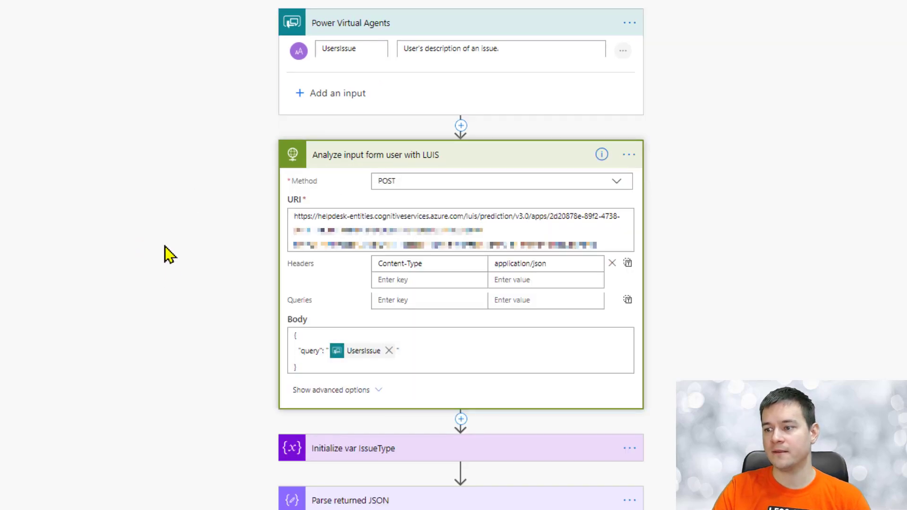
{"action": "scroll", "coordinate": [170, 255], "scroll_direction": "down", "scroll_amount": 1}
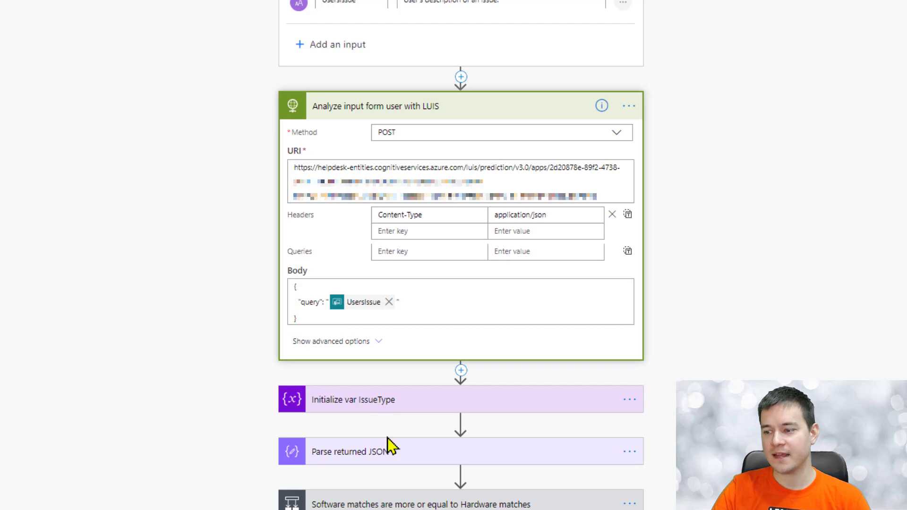
Step: Expand the software-versus-hardware Condition and review the Return Software outputs, then return to the Helpdesk topic
{"action": "left_click", "coordinate": [290, 502]}
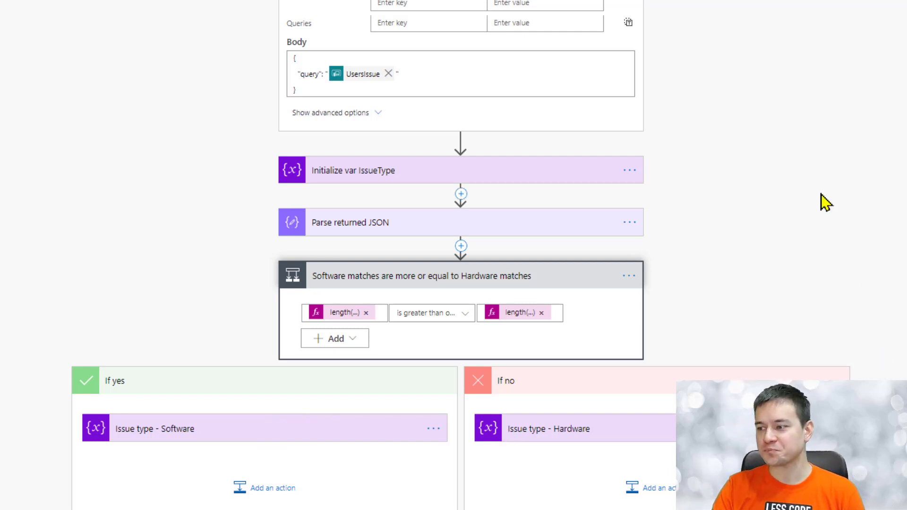
{"action": "scroll", "coordinate": [808, 208], "scroll_direction": "up", "scroll_amount": 2}
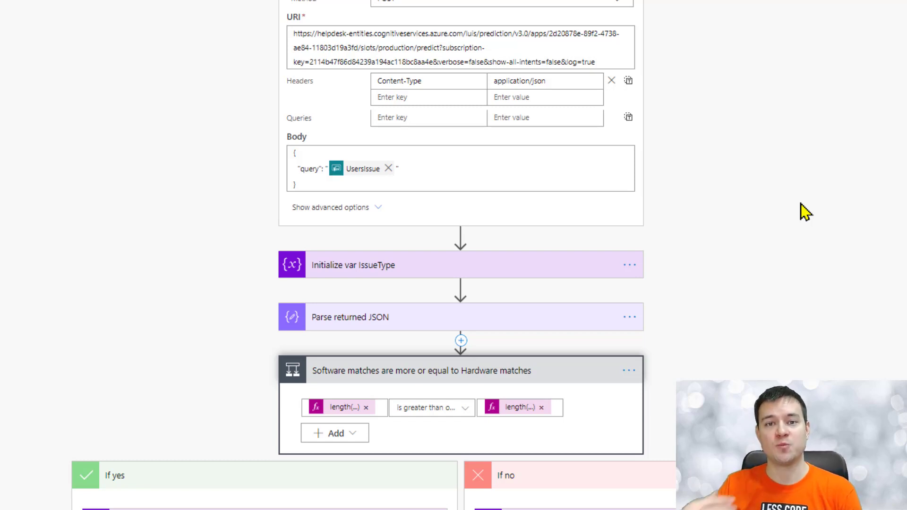
{"action": "scroll", "coordinate": [111, 318], "scroll_direction": "down", "scroll_amount": 2}
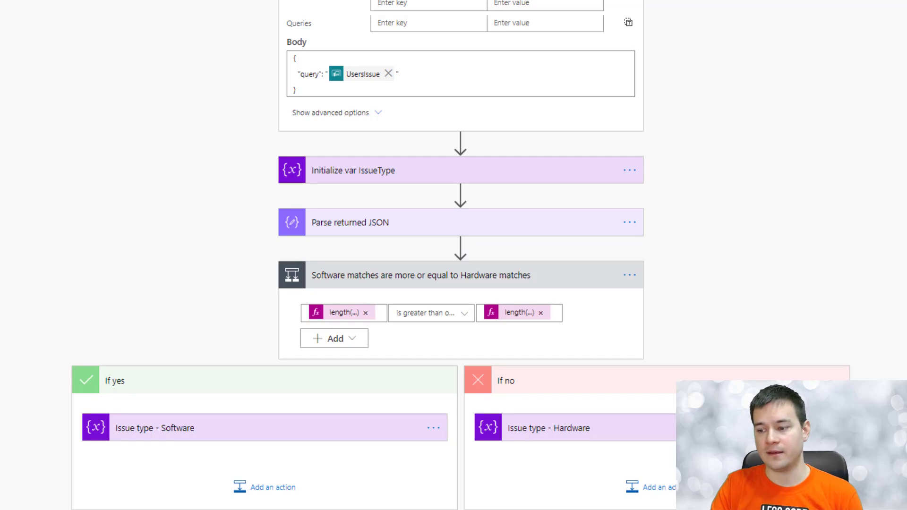
{"action": "scroll", "coordinate": [461, 255], "scroll_direction": "down", "scroll_amount": 3}
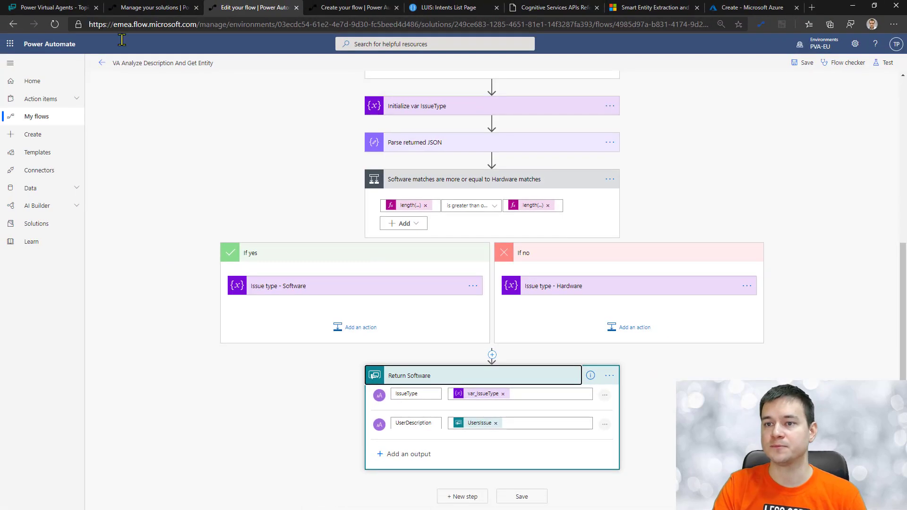
{"action": "left_click", "coordinate": [60, 8]}
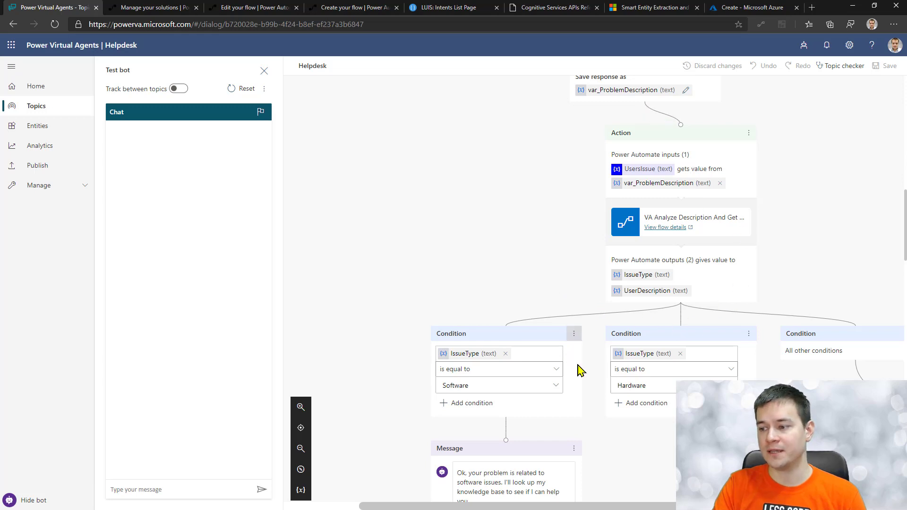
Step: Send 'Helpdesk i need help' to the test bot and open the login page it requests
{"action": "scroll", "coordinate": [519, 279], "scroll_direction": "down", "scroll_amount": 3}
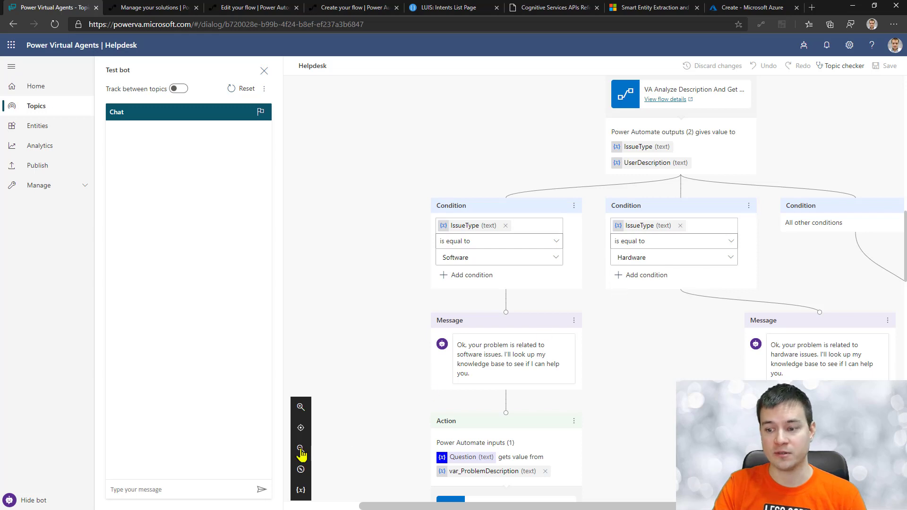
{"action": "left_click", "coordinate": [198, 484]}
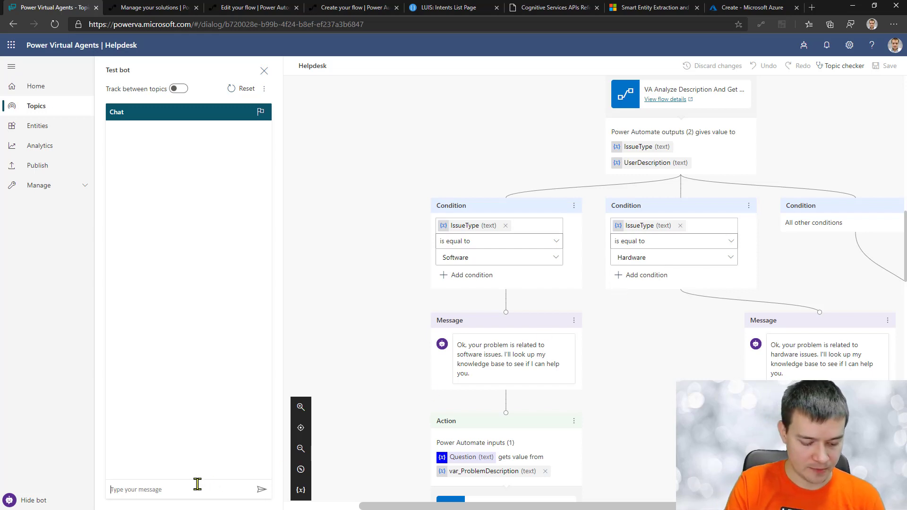
{"action": "type", "text": "Helpdesk"}
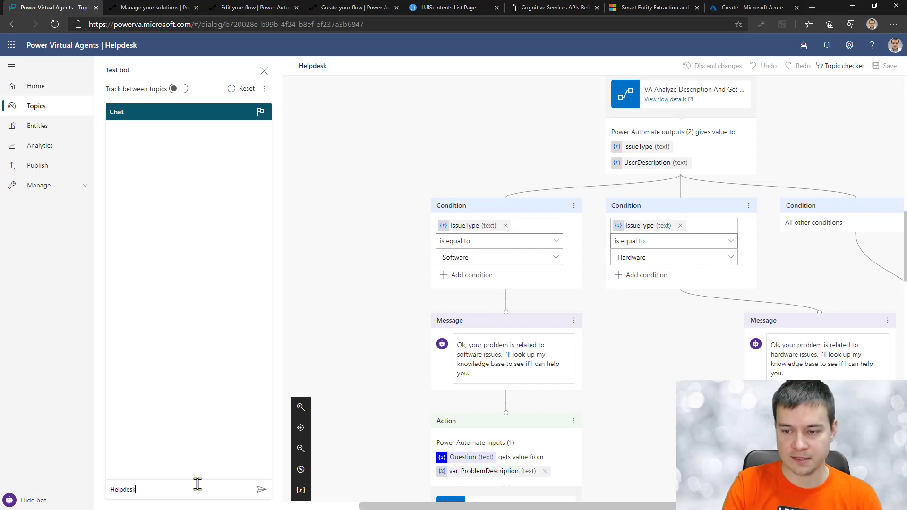
{"action": "type", "text": " i need help"}
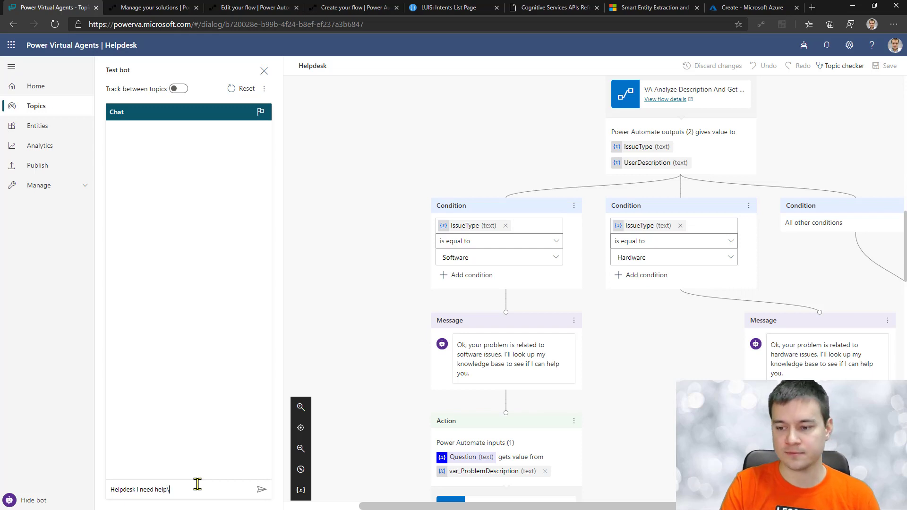
{"action": "key", "text": "Return"}
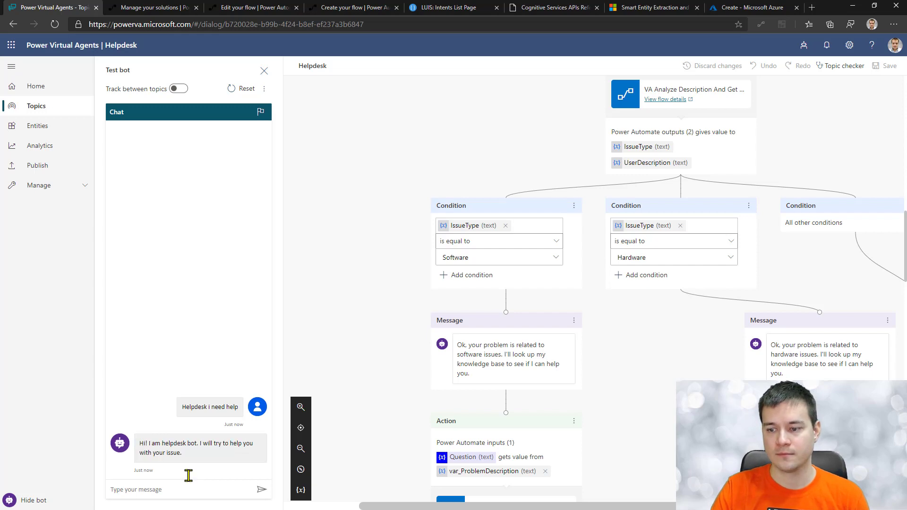
{"action": "left_click", "coordinate": [202, 448]}
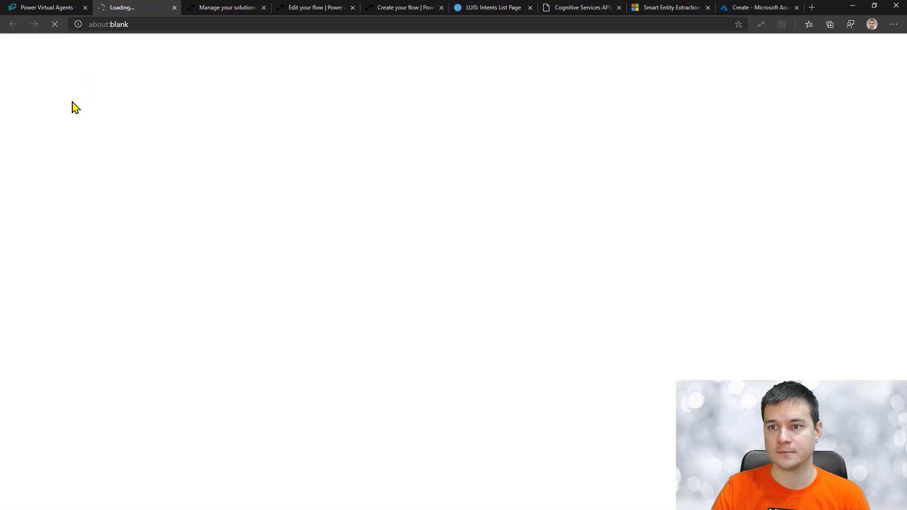
Step: Copy the sign-in validation code and send it in the bot's test chat
{"action": "left_click", "coordinate": [53, 99]}
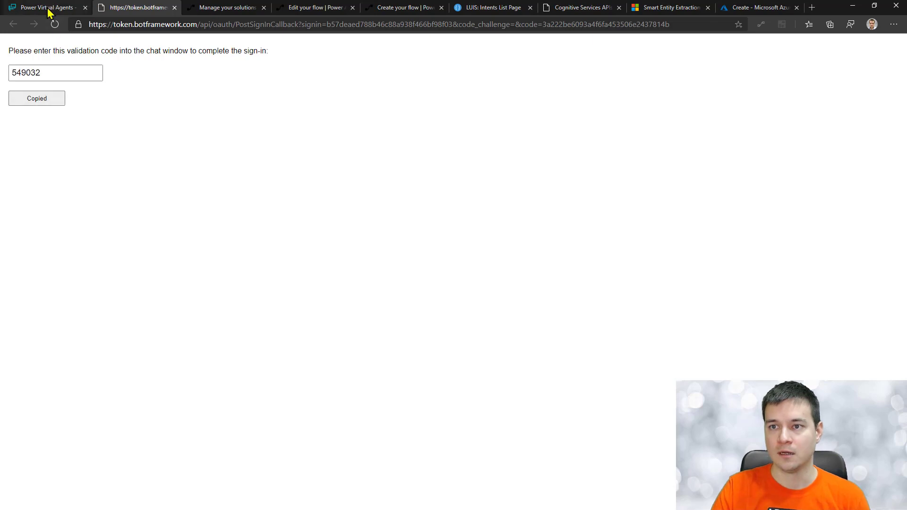
{"action": "left_click", "coordinate": [49, 11]}
{"action": "left_click", "coordinate": [170, 492]}
{"action": "key", "text": "ctrl+v"}
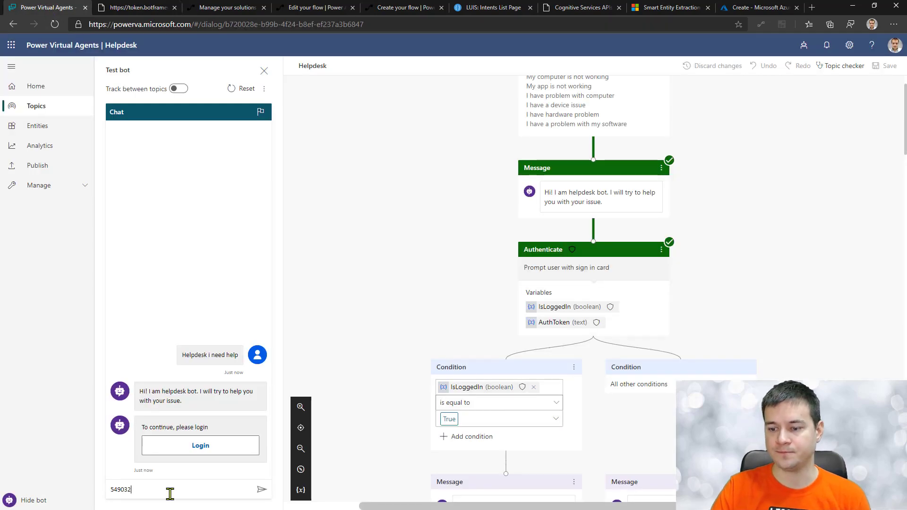
{"action": "key", "text": "Return"}
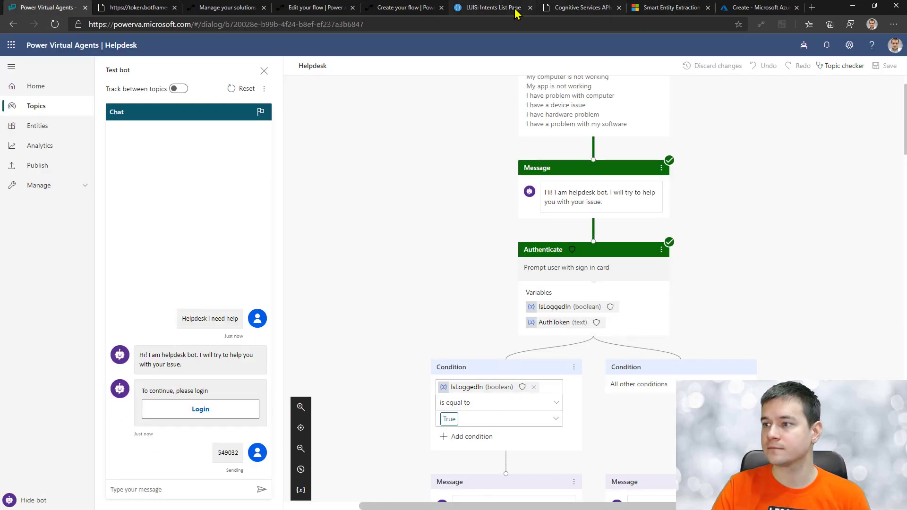
Step: Copy the password-reset test utterance from the LUIS test results page
{"action": "left_click", "coordinate": [516, 13]}
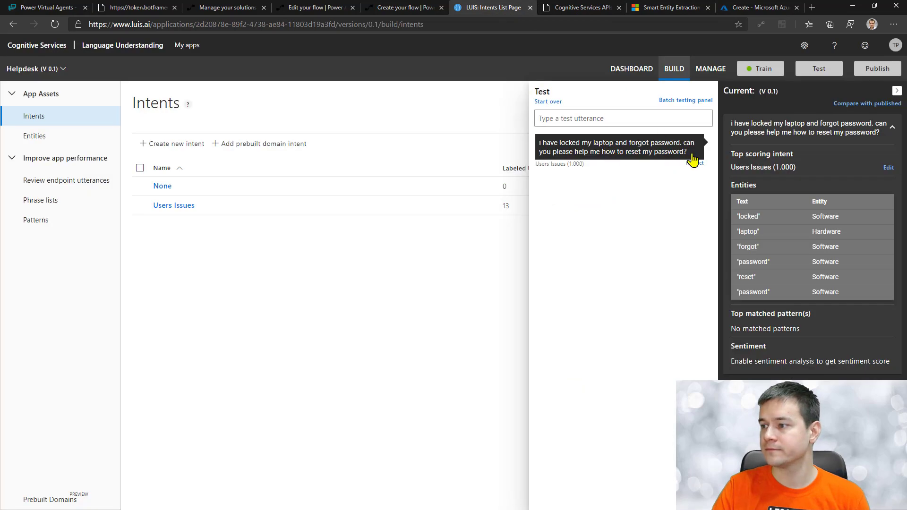
{"action": "left_click_drag", "start_coordinate": [690, 154], "coordinate": [542, 148]}
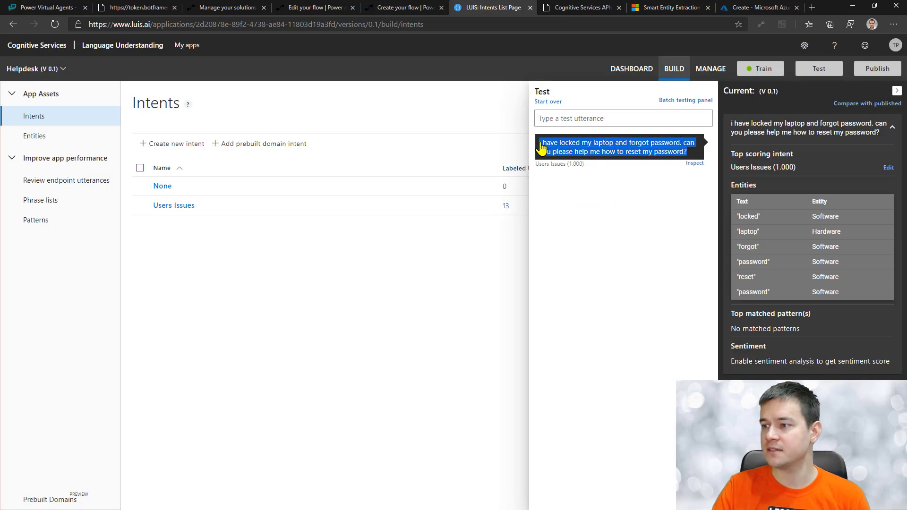
{"action": "left_click", "coordinate": [42, 8]}
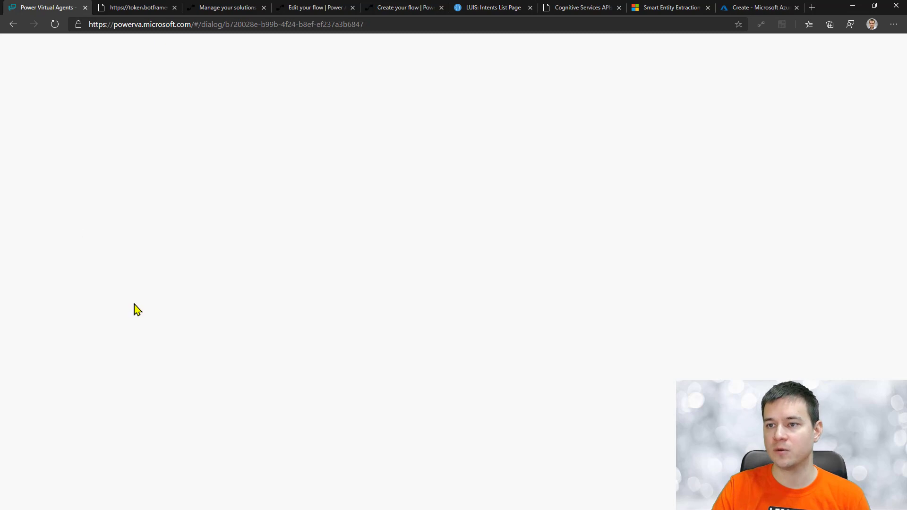
Step: Send the locked-laptop password-reset sentence to the test bot and review its Software knowledge-base answers
{"action": "left_click", "coordinate": [190, 495]}
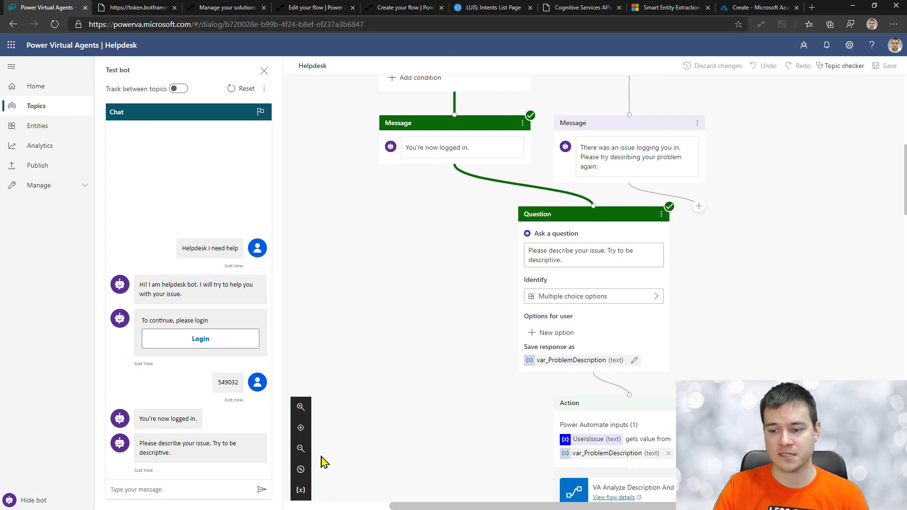
{"action": "key", "text": "ctrl+v"}
{"action": "key", "text": "Return"}
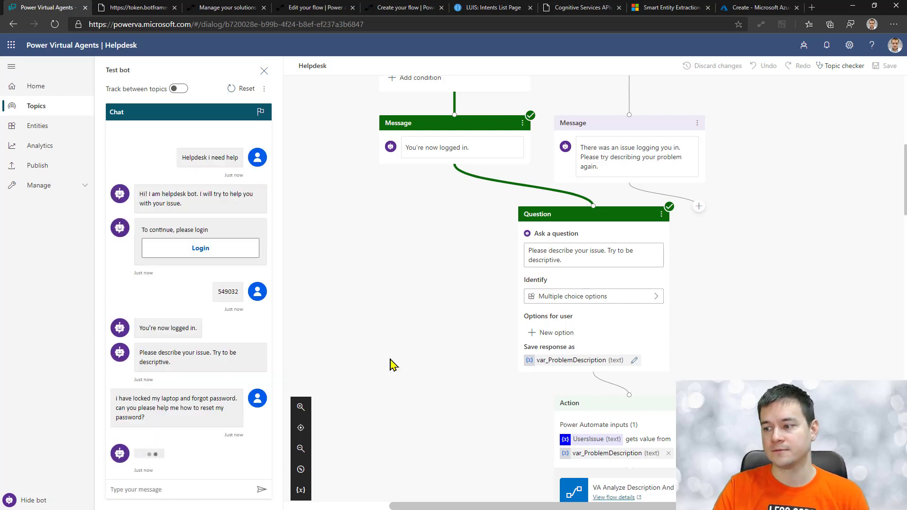
{"action": "scroll", "coordinate": [485, 323], "scroll_direction": "down", "scroll_amount": 3}
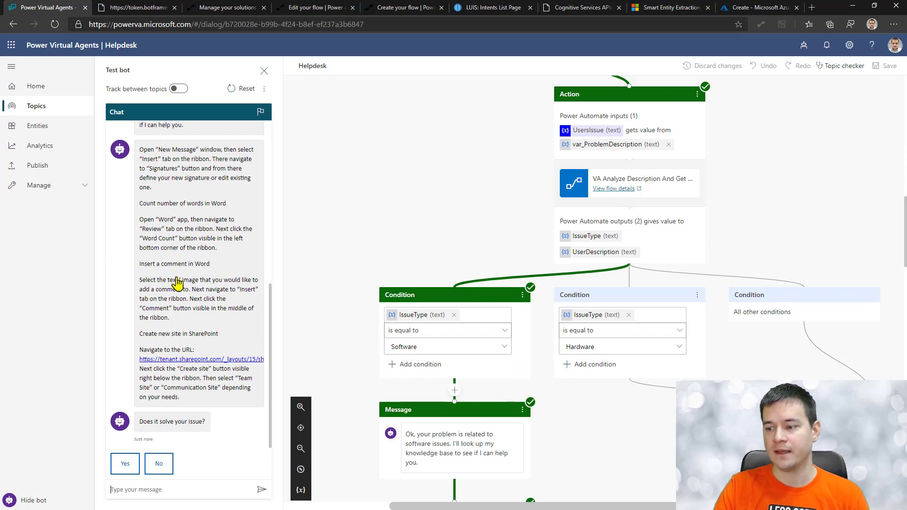
{"action": "scroll", "coordinate": [348, 423], "scroll_direction": "down", "scroll_amount": 4}
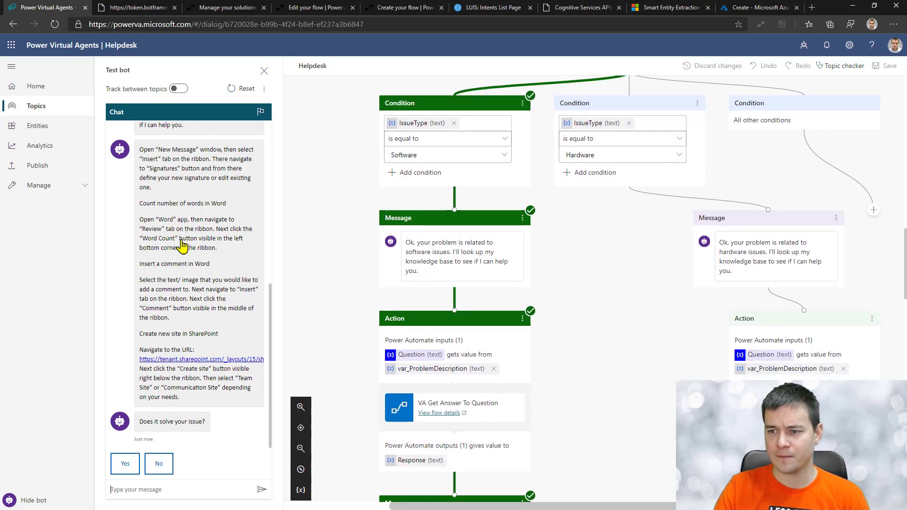
{"action": "scroll", "coordinate": [181, 246], "scroll_direction": "up", "scroll_amount": 2}
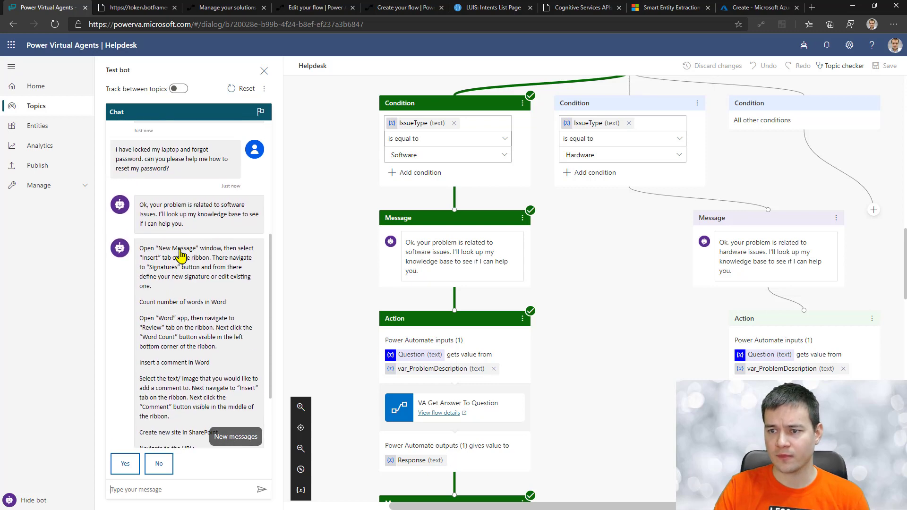
{"action": "scroll", "coordinate": [185, 257], "scroll_direction": "down", "scroll_amount": 3}
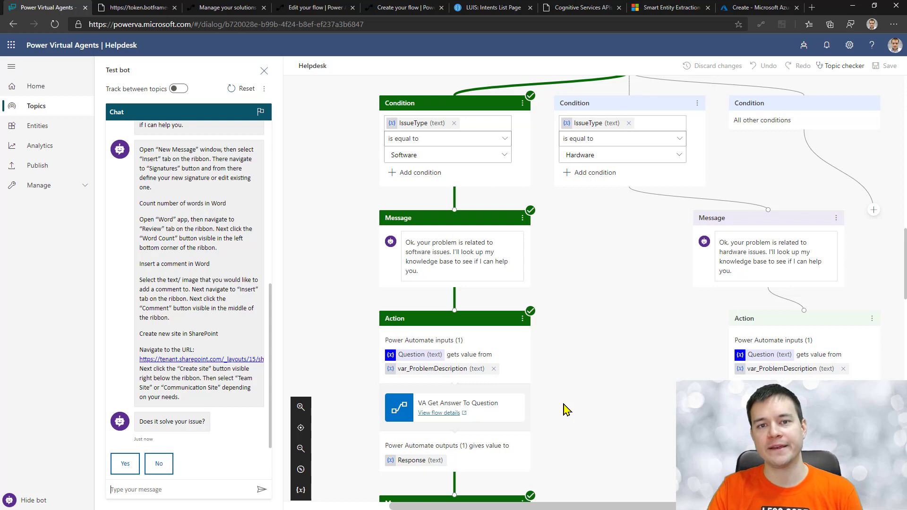
{"action": "scroll", "coordinate": [569, 336], "scroll_direction": "up", "scroll_amount": 5}
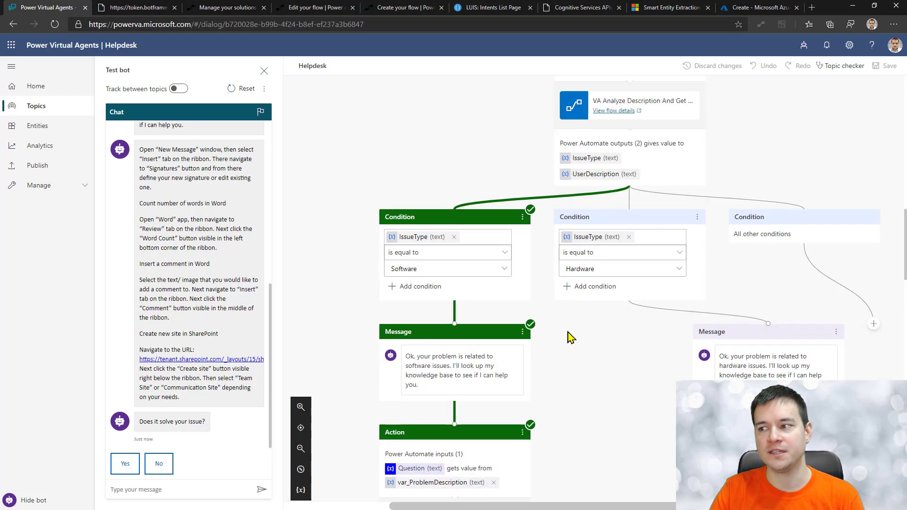
{"action": "scroll", "coordinate": [482, 176], "scroll_direction": "up", "scroll_amount": 3}
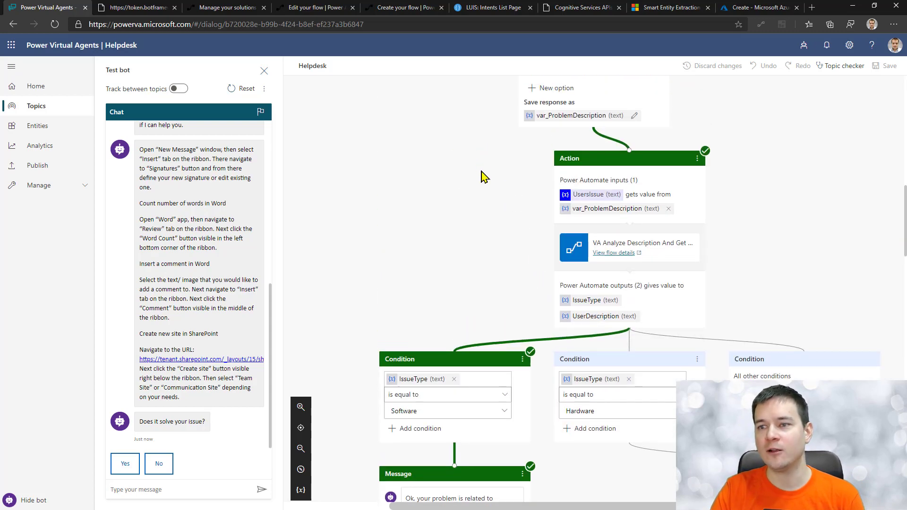